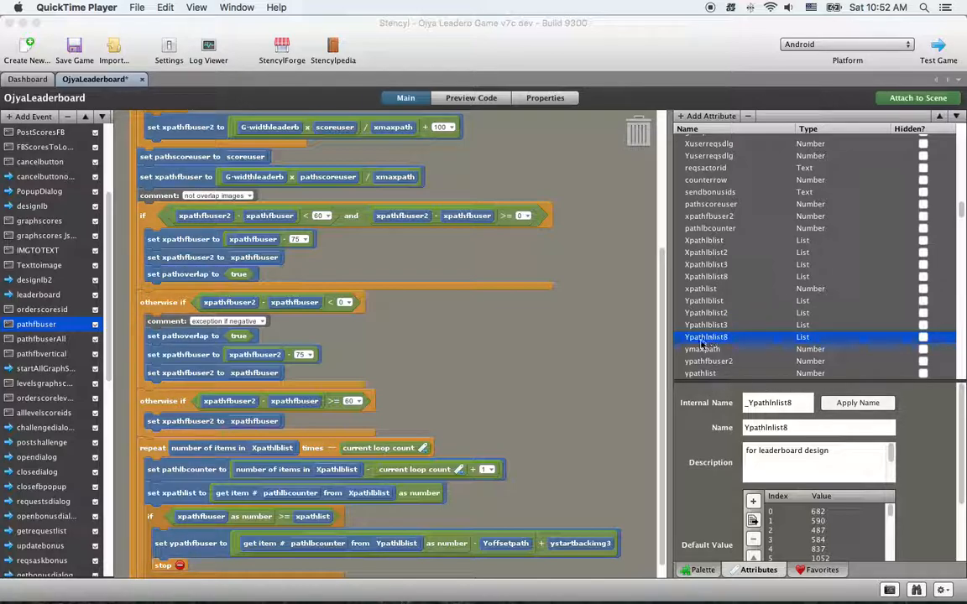
Examine the default values of the Xpathlblist8 list attribute from the first index to the last
click(707, 277)
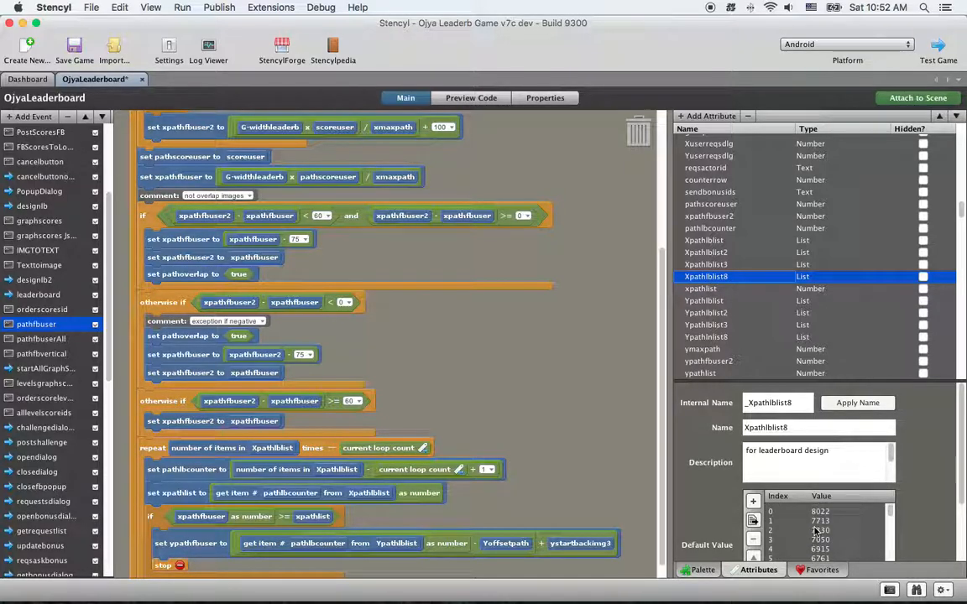
scroll(929, 501, down, 3)
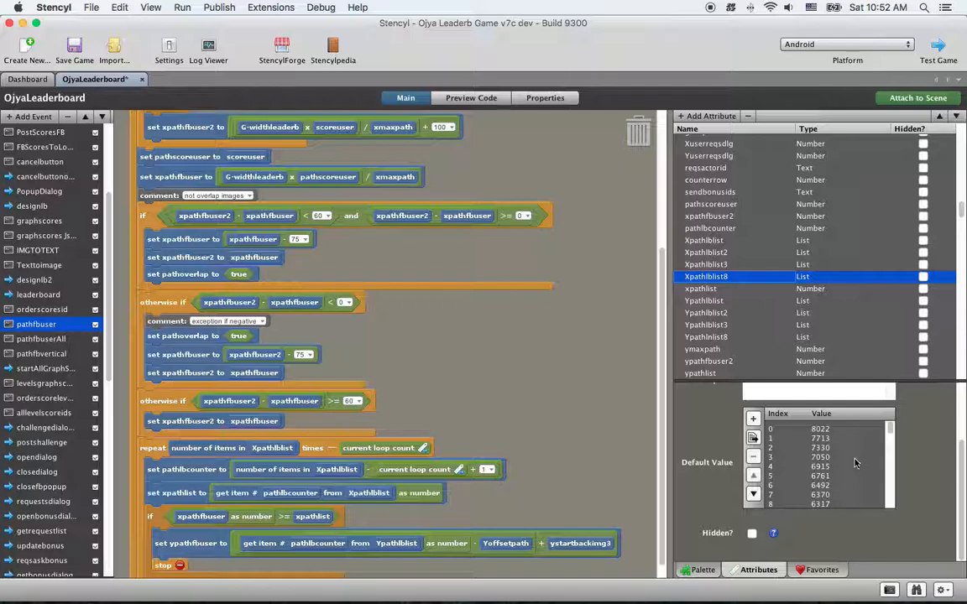
scroll(854, 459, down, 15)
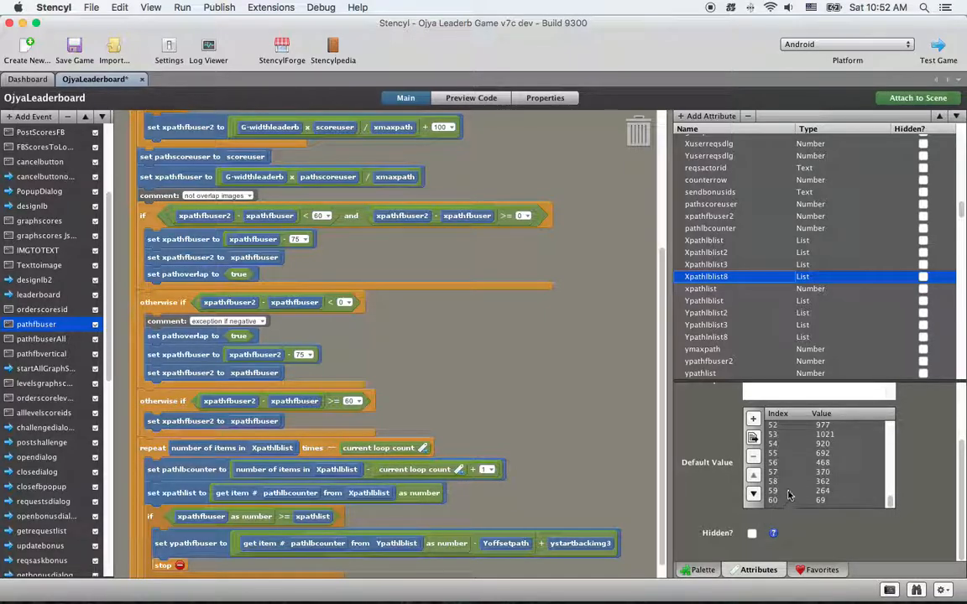
scroll(789, 491, up, 15)
scroll(793, 449, down, 3)
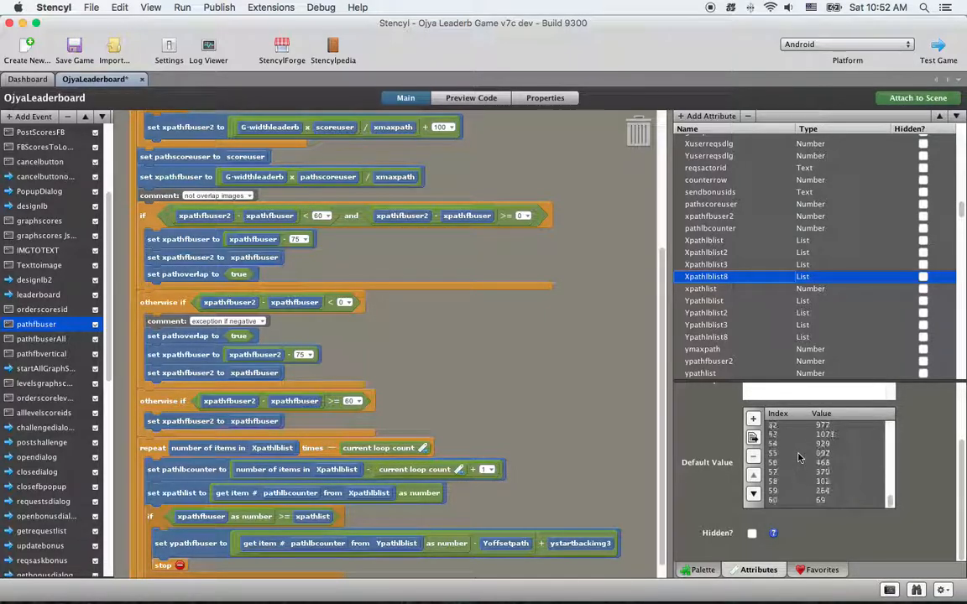
scroll(799, 458, up, 3)
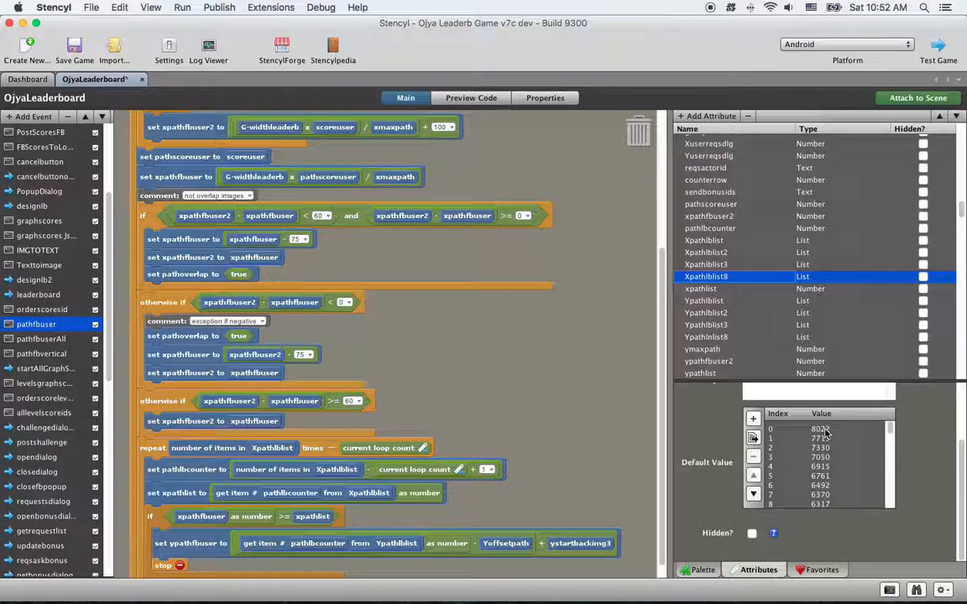
scroll(841, 460, down, 15)
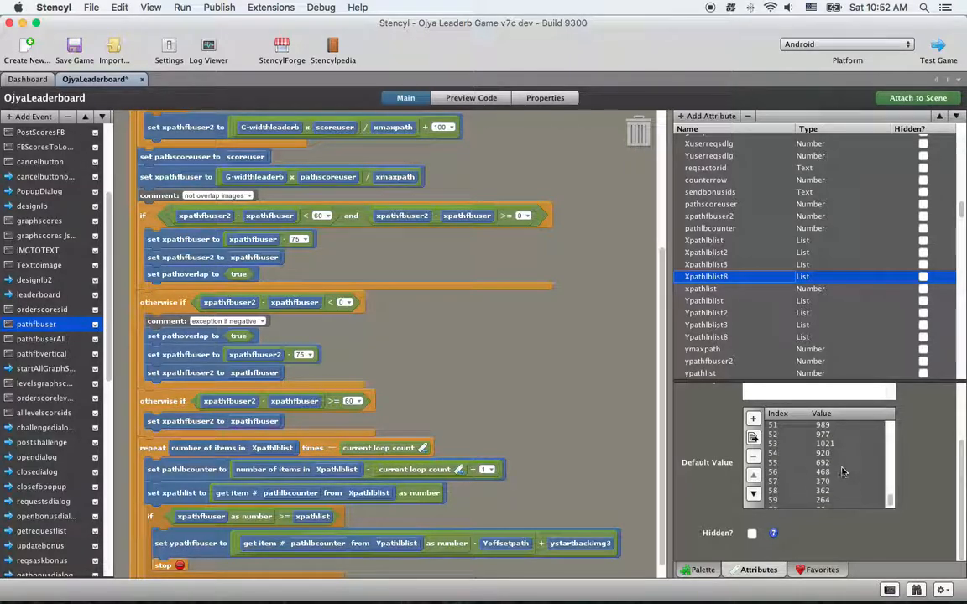
scroll(847, 487, up, 15)
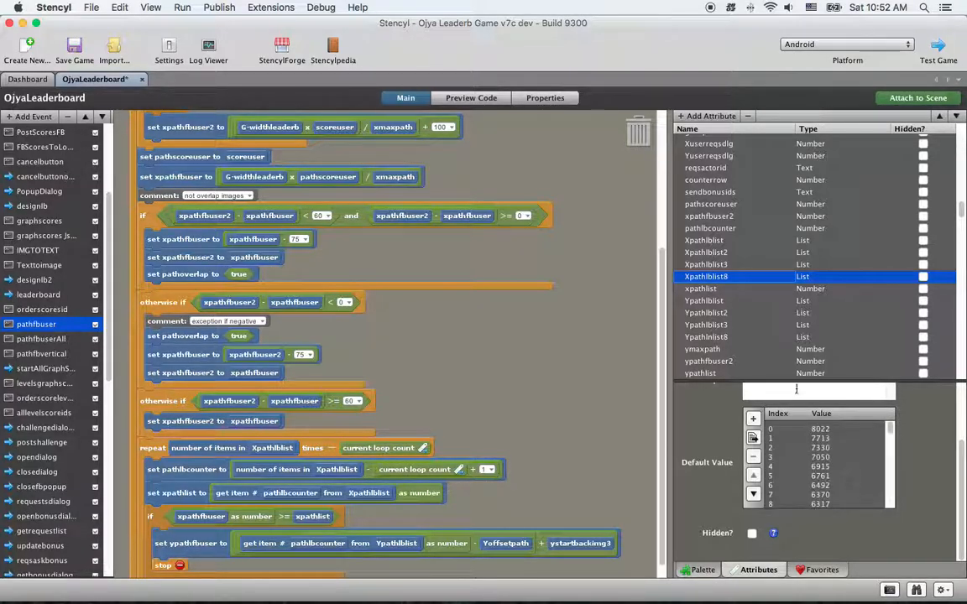
scroll(742, 334, up, 5)
Examine the default values of the Ypathlnlist8 list attribute and compare them with those of Xpathlblist8
scroll(742, 334, down, 6)
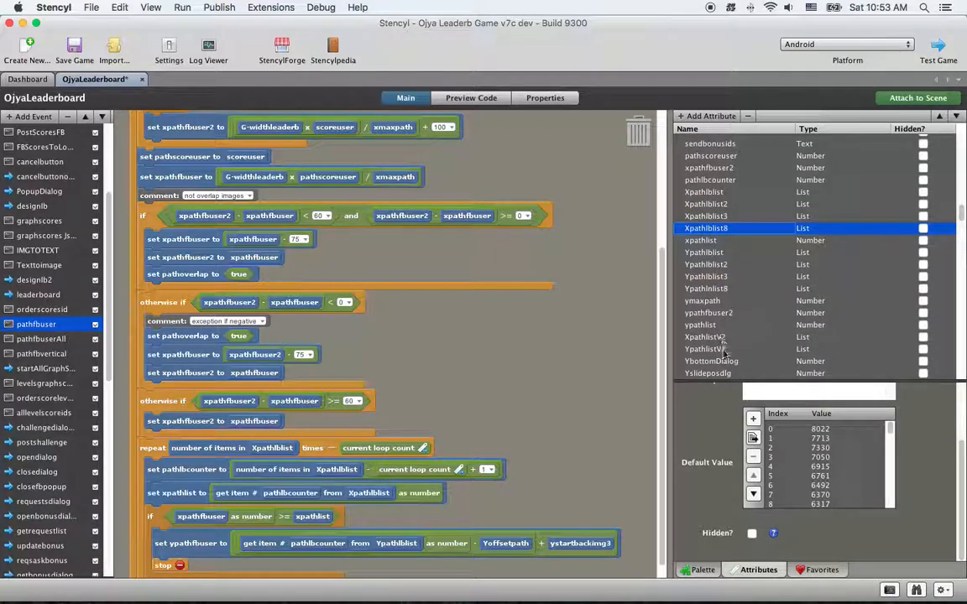
click(713, 289)
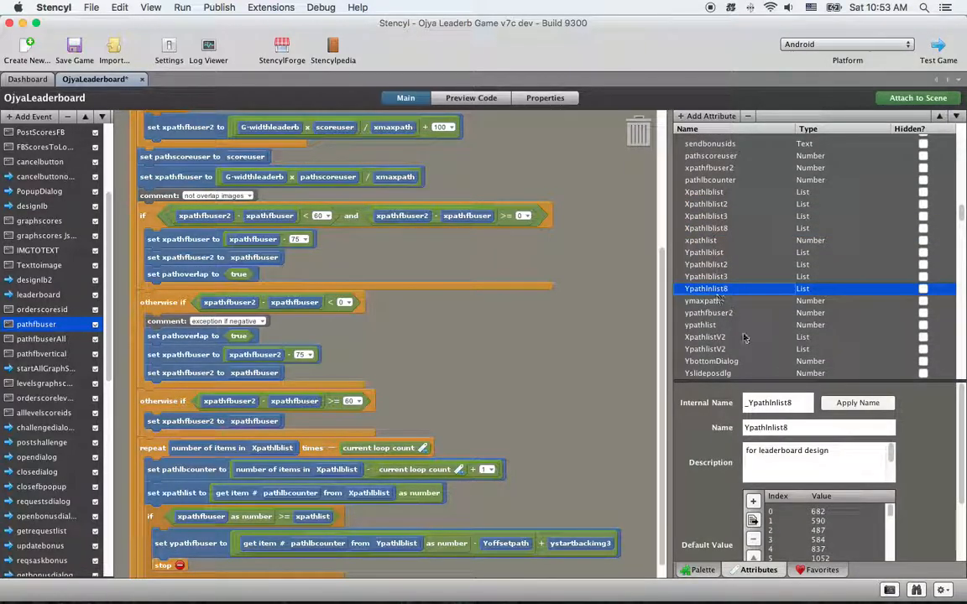
scroll(835, 428, down, 3)
scroll(848, 463, down, 10)
scroll(846, 467, down, 4)
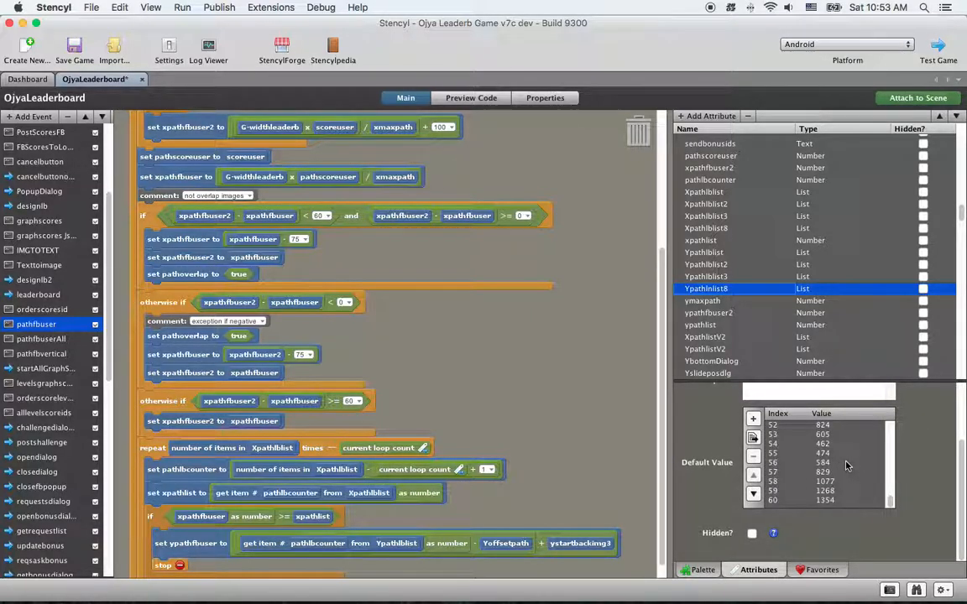
scroll(848, 466, up, 15)
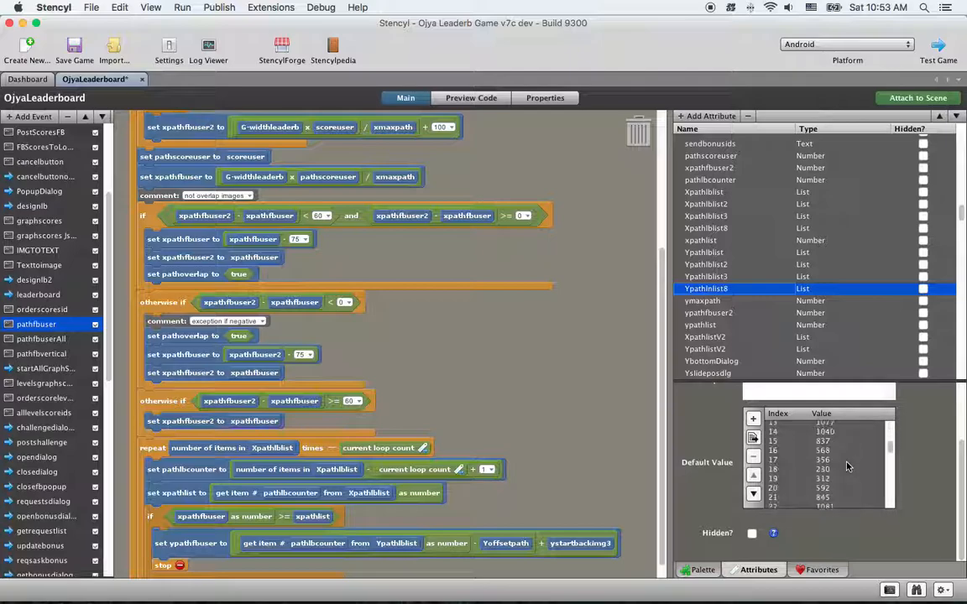
scroll(793, 441, down, 10)
scroll(793, 453, down, 3)
scroll(797, 495, up, 15)
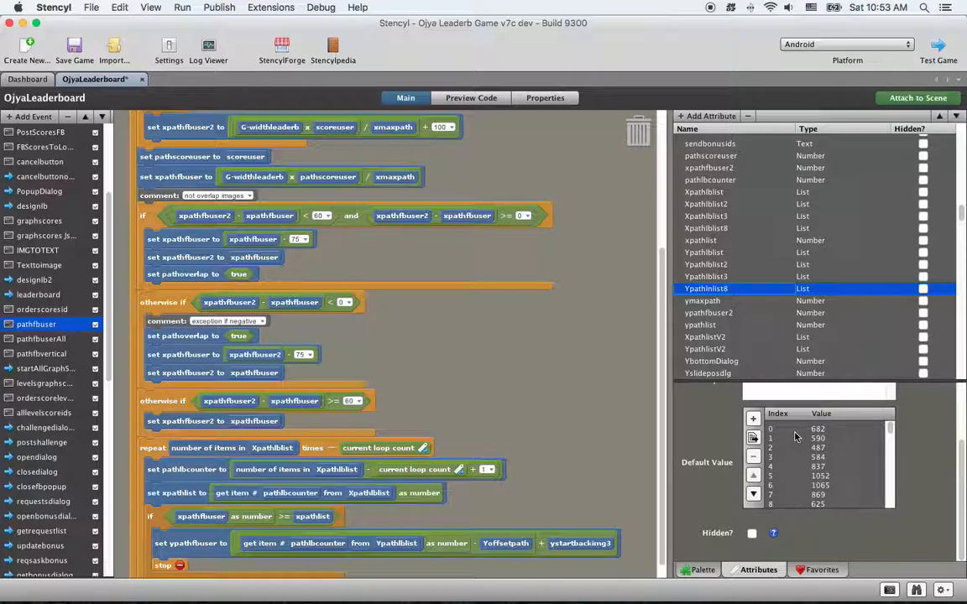
click(739, 228)
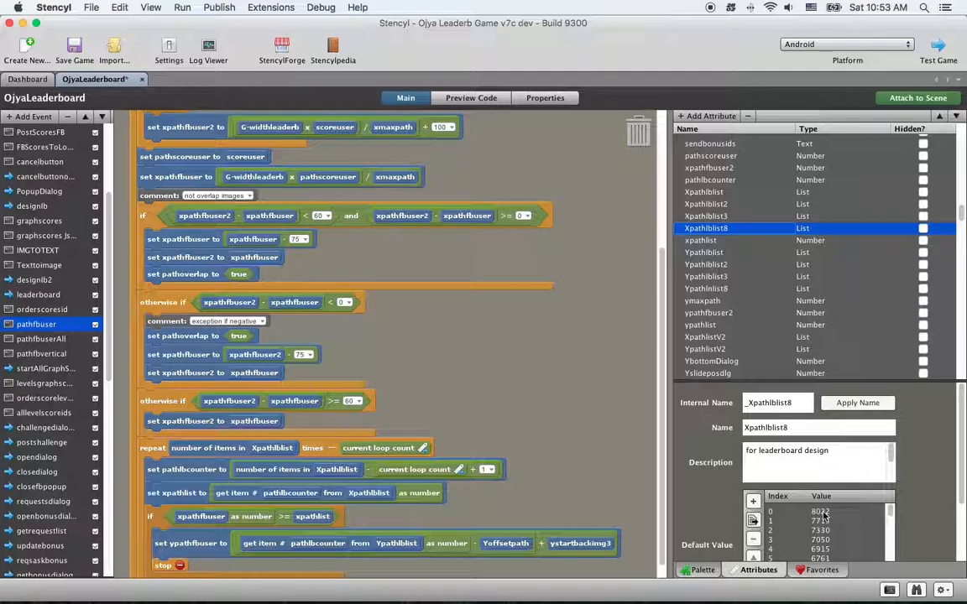
click(740, 288)
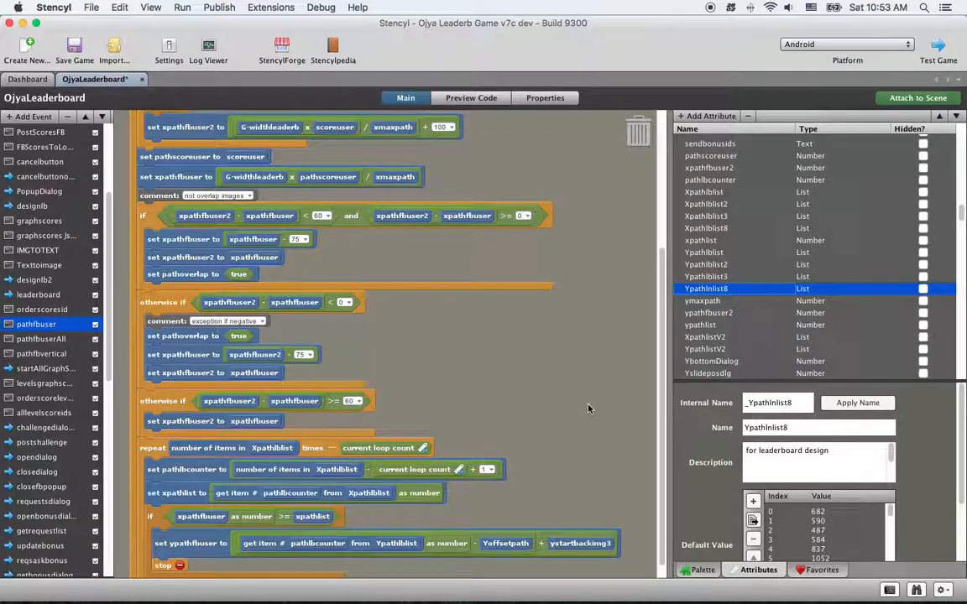
Switch to Illustrator and view the whole path in path stencyl6.ai at 25% zoom with nothing selected
key(ctrl+Right)
key(ctrl+Left)
key(ctrl+Left)
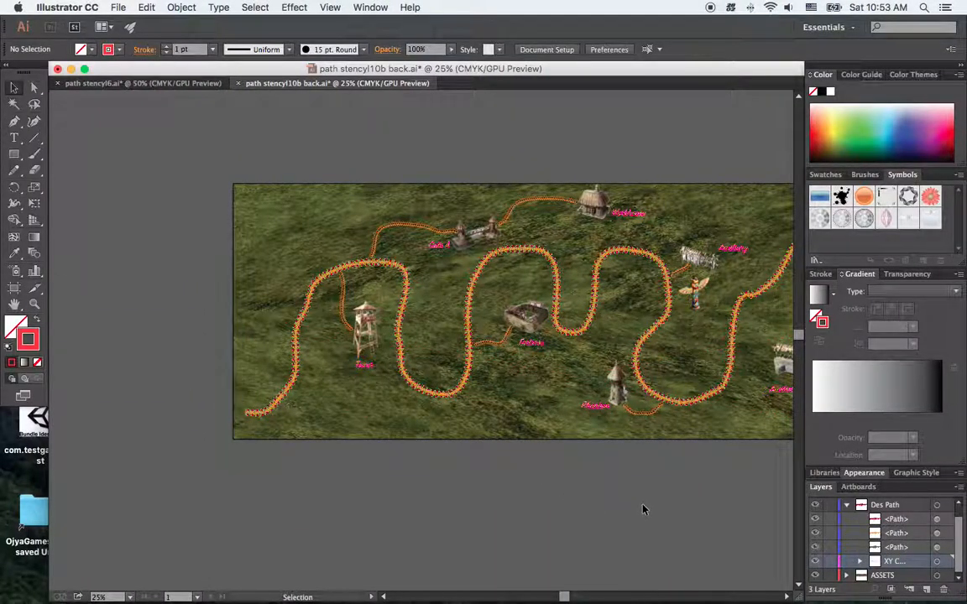
click(161, 87)
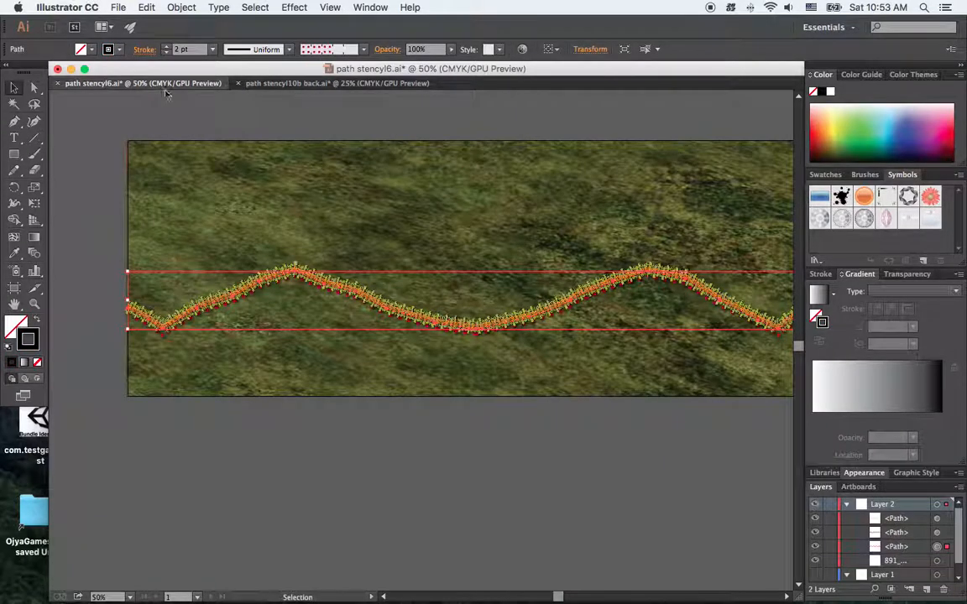
click(130, 597)
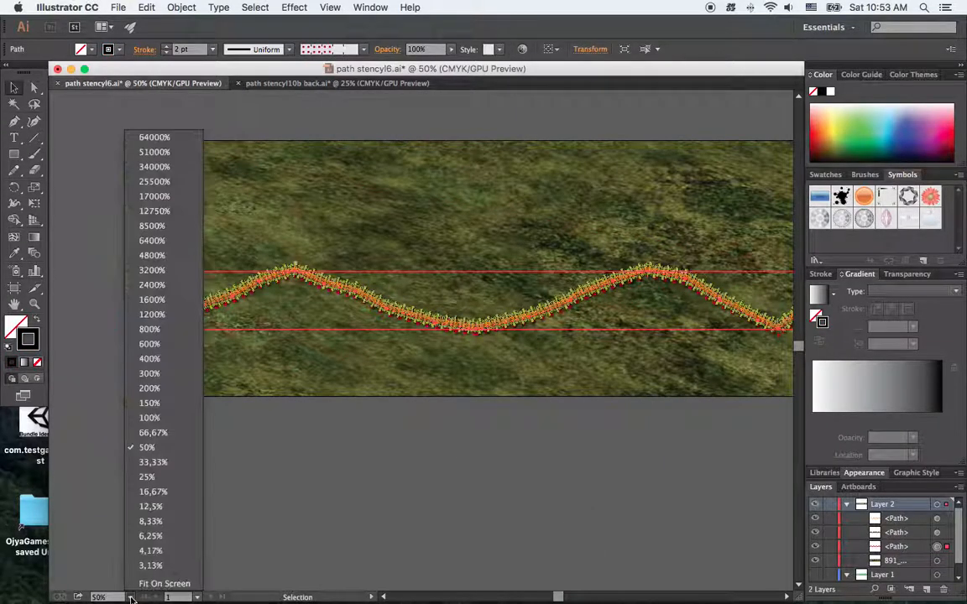
click(167, 477)
click(167, 477)
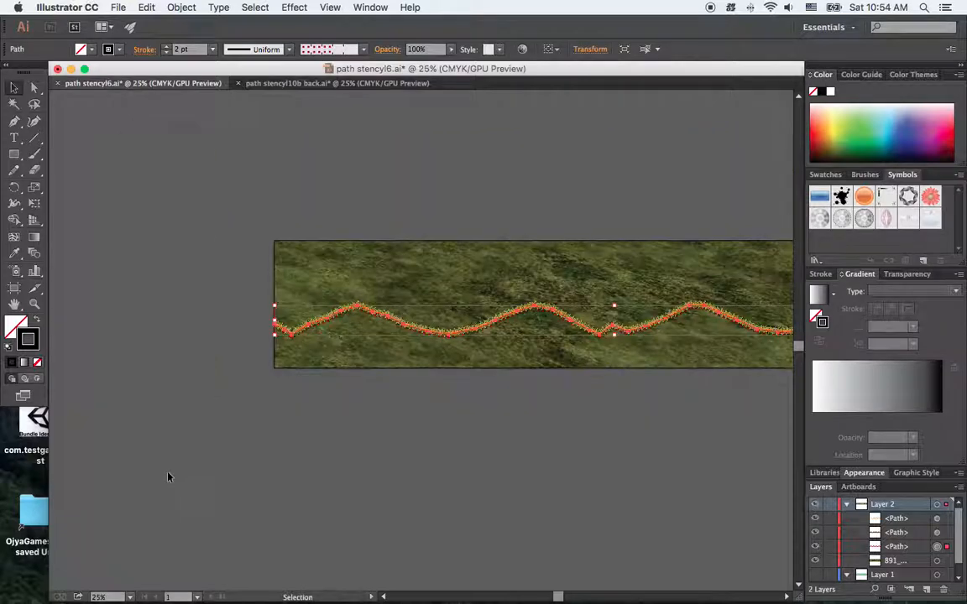
click(511, 445)
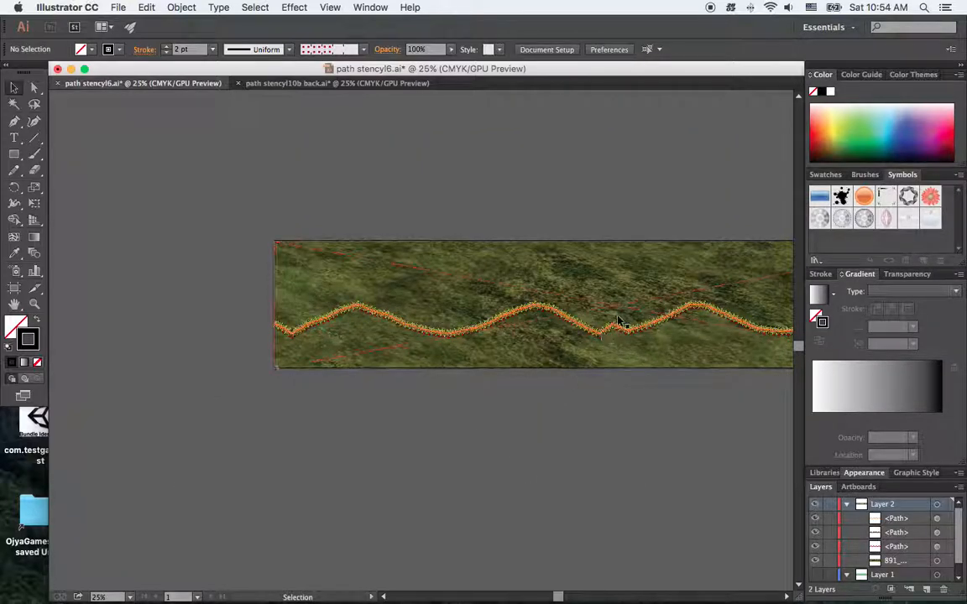
key(h)
drag(627, 325, 450, 319)
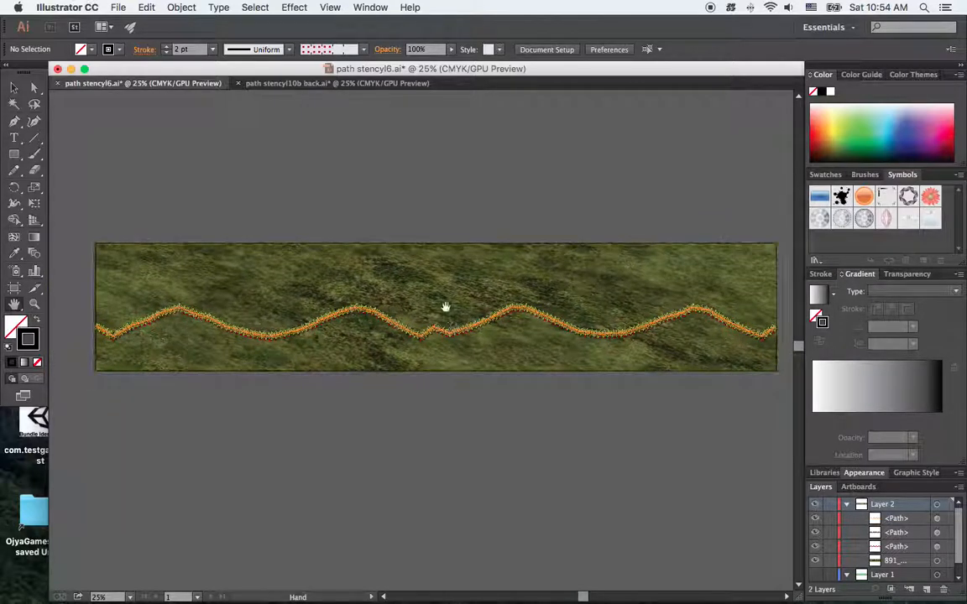
Examine the winding path and its buildings along the full map in path stencyl10b back.ai
click(294, 84)
drag(675, 491, 561, 485)
drag(657, 478, 439, 481)
drag(619, 488, 462, 491)
drag(617, 494, 640, 498)
drag(557, 494, 749, 491)
drag(674, 494, 754, 497)
drag(584, 491, 652, 494)
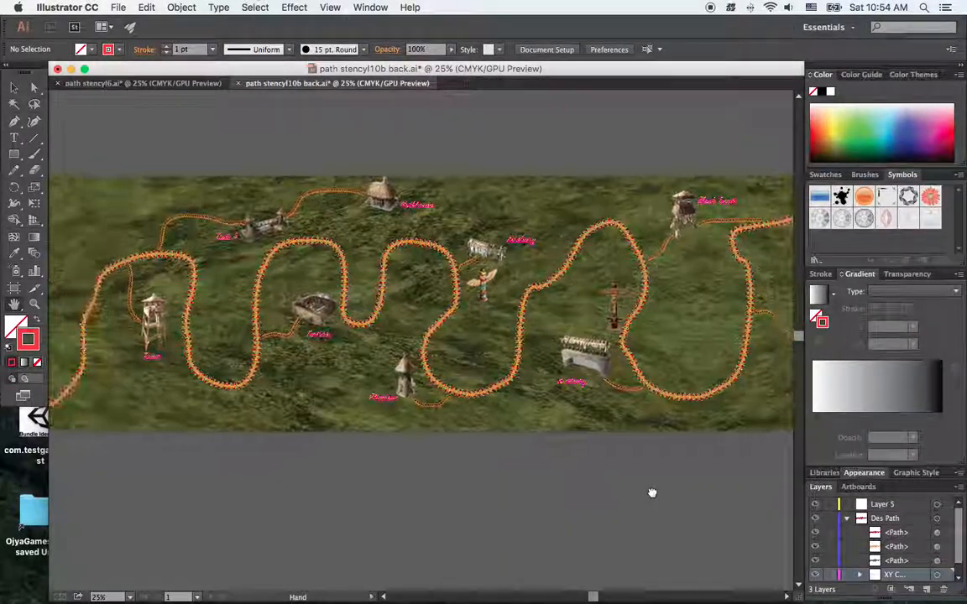
drag(561, 495, 608, 494)
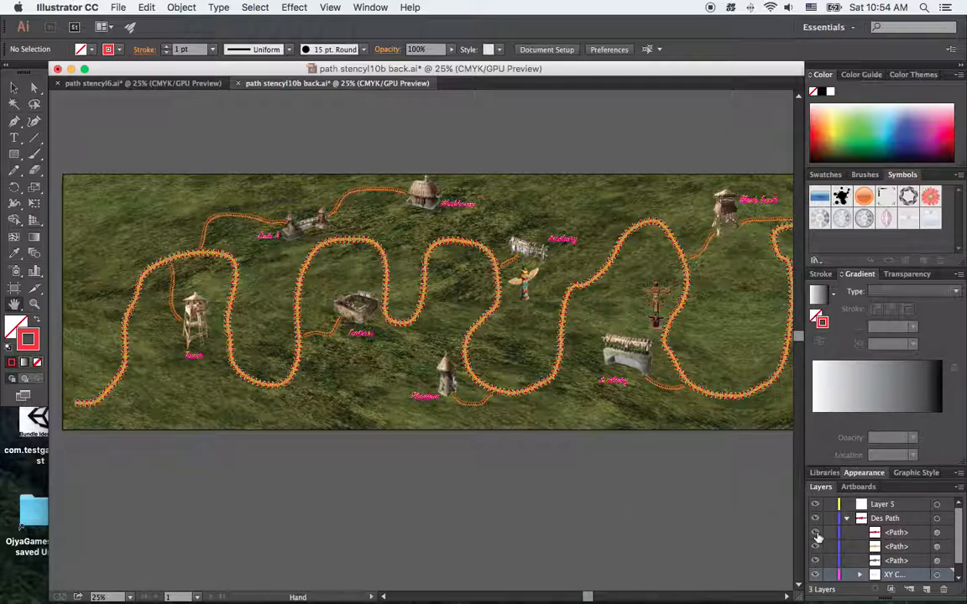
Hide the three <Path> items under Des Path and the ASSETS layer, leaving only the red coordinate points displayed
drag(814, 535, 816, 561)
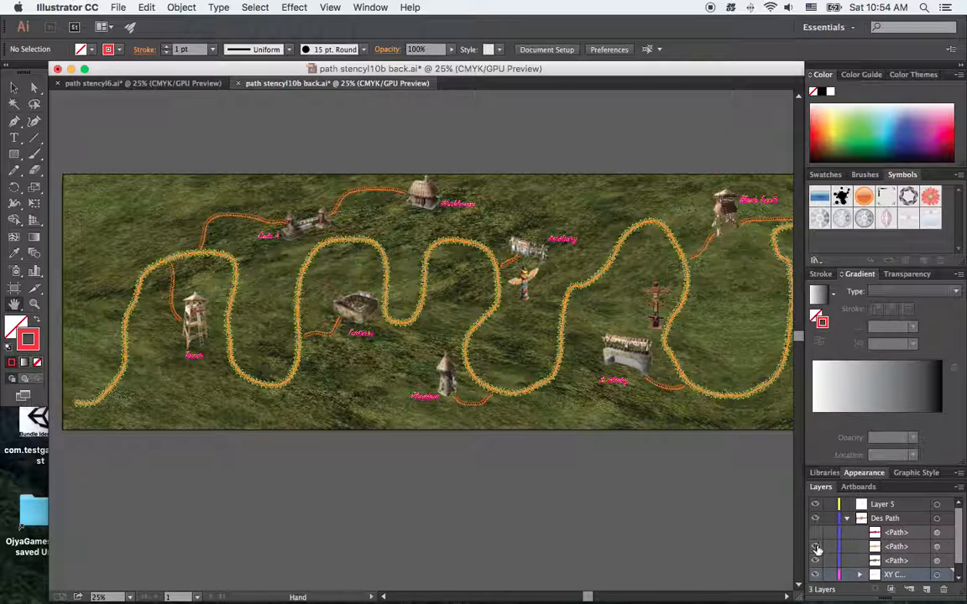
click(817, 561)
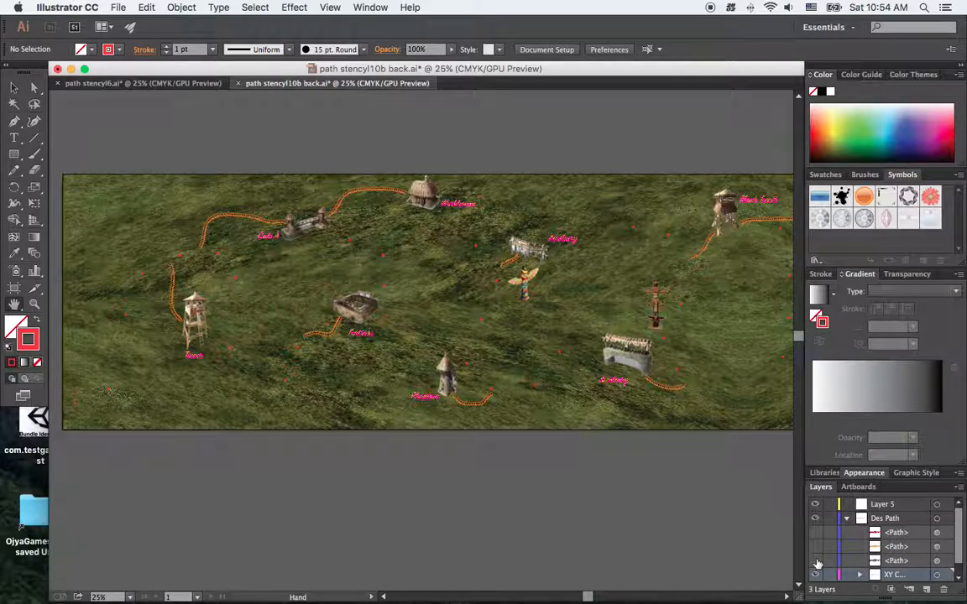
scroll(843, 559, down, 1)
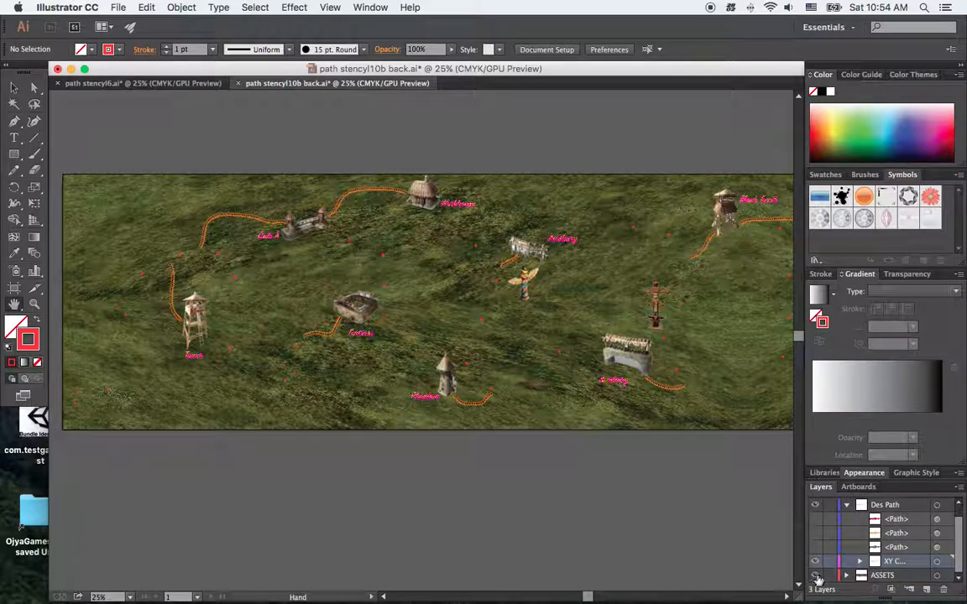
click(815, 576)
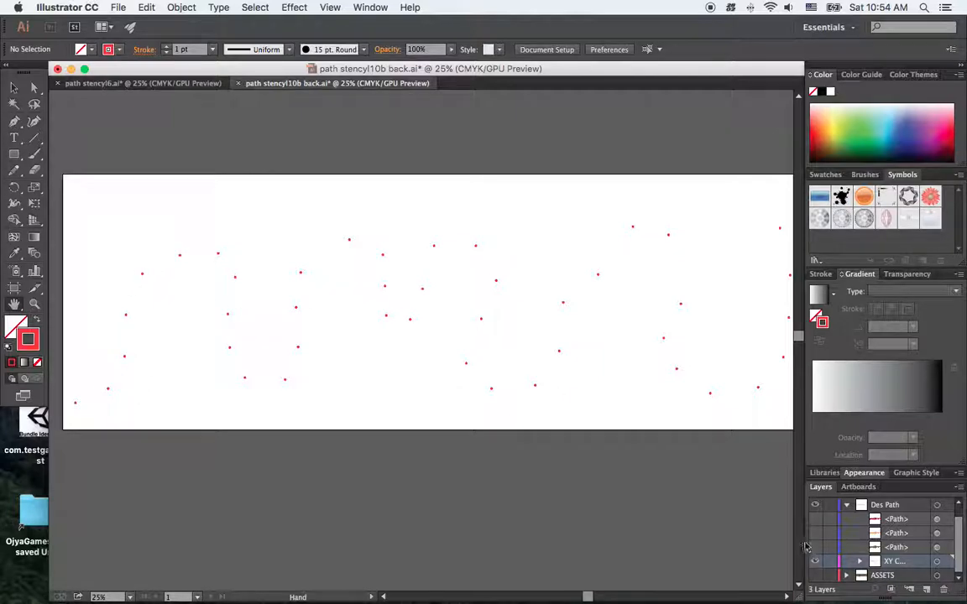
Show and hide the dotted red path under Des Path repeatedly to compare it with the coordinate points
click(816, 519)
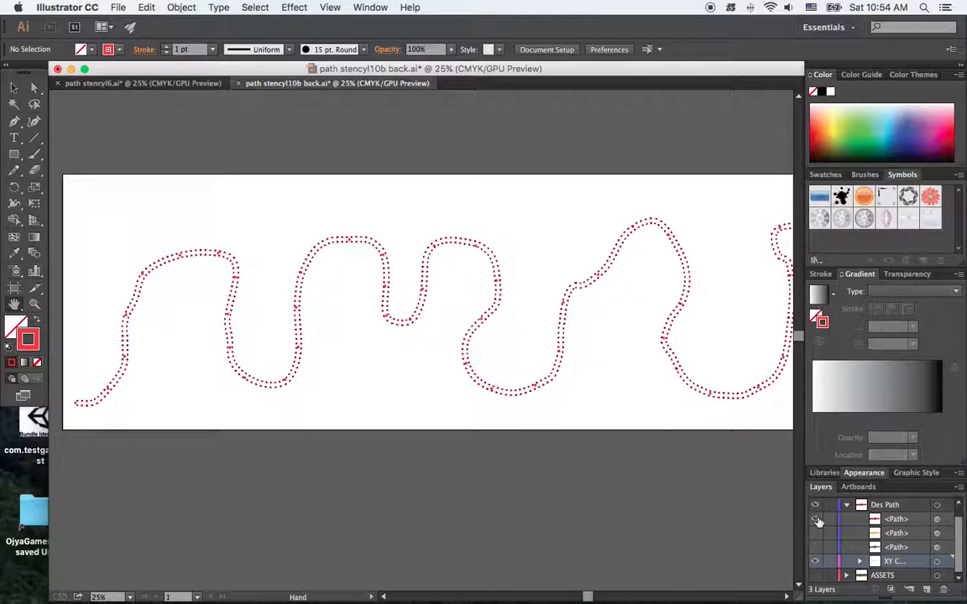
click(817, 520)
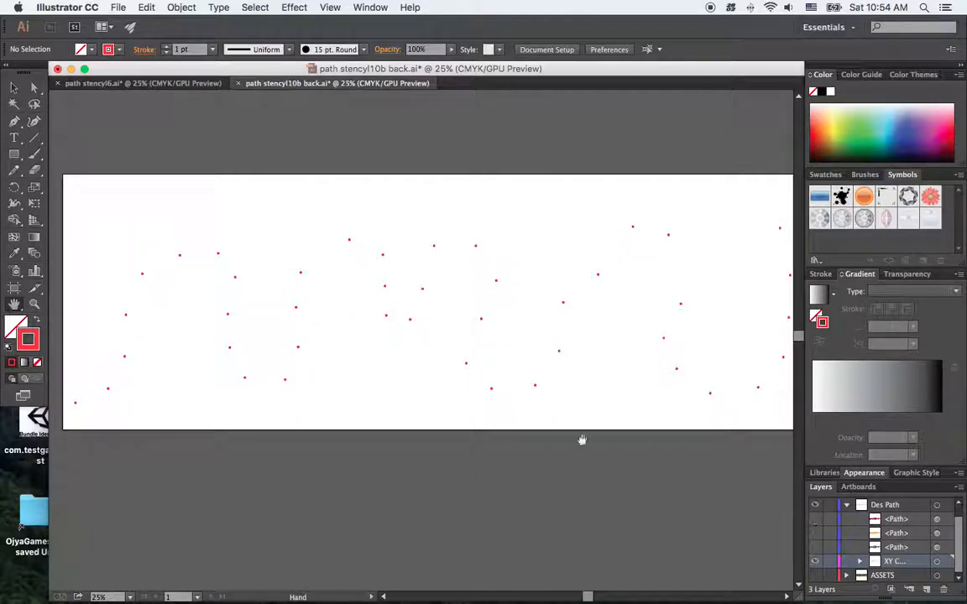
click(814, 520)
click(814, 522)
click(814, 521)
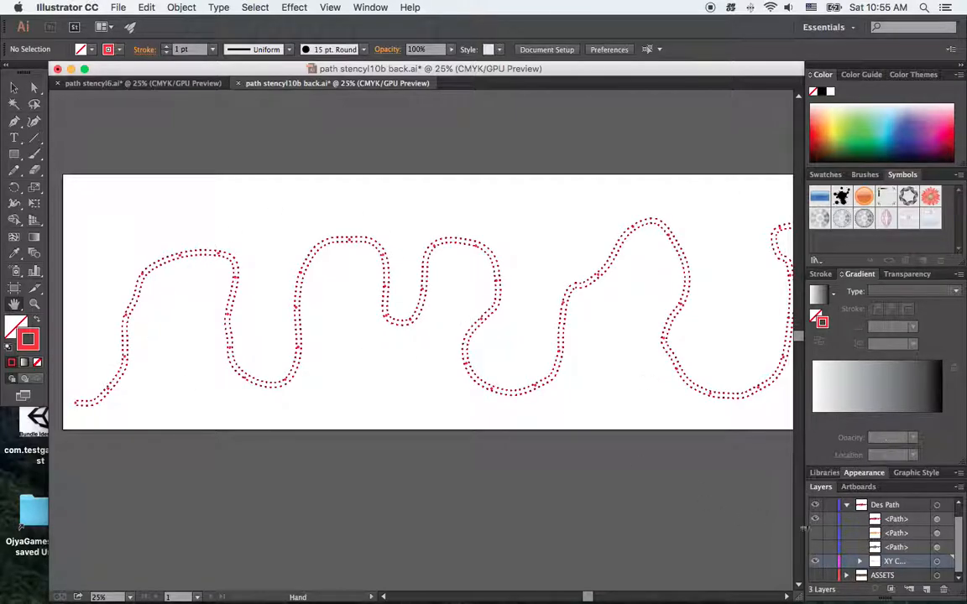
click(815, 519)
Show the orange path under Des Path, inspect how it follows the coordinate points along the artboard, and hide it again
click(814, 533)
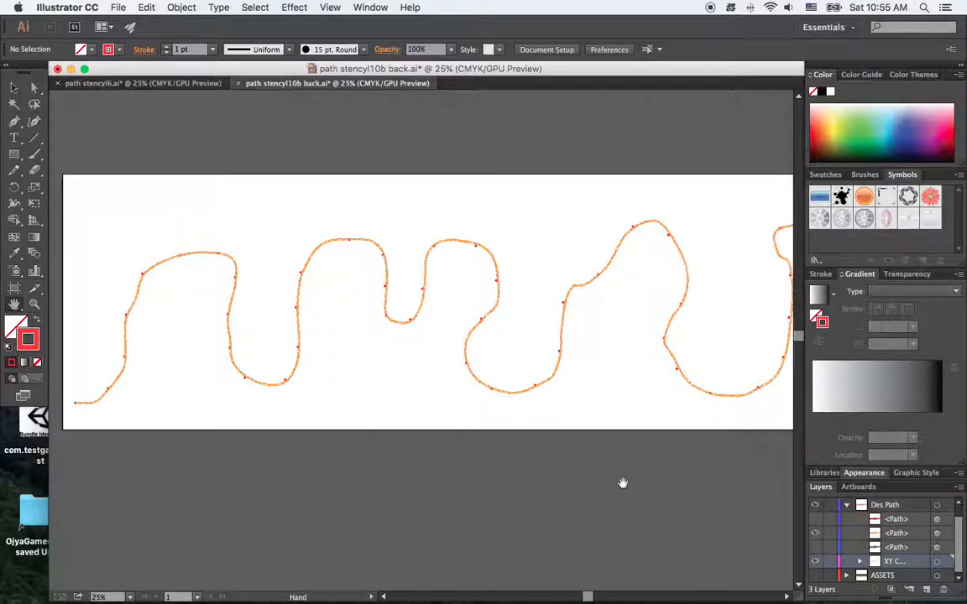
drag(621, 484, 320, 481)
drag(713, 483, 465, 505)
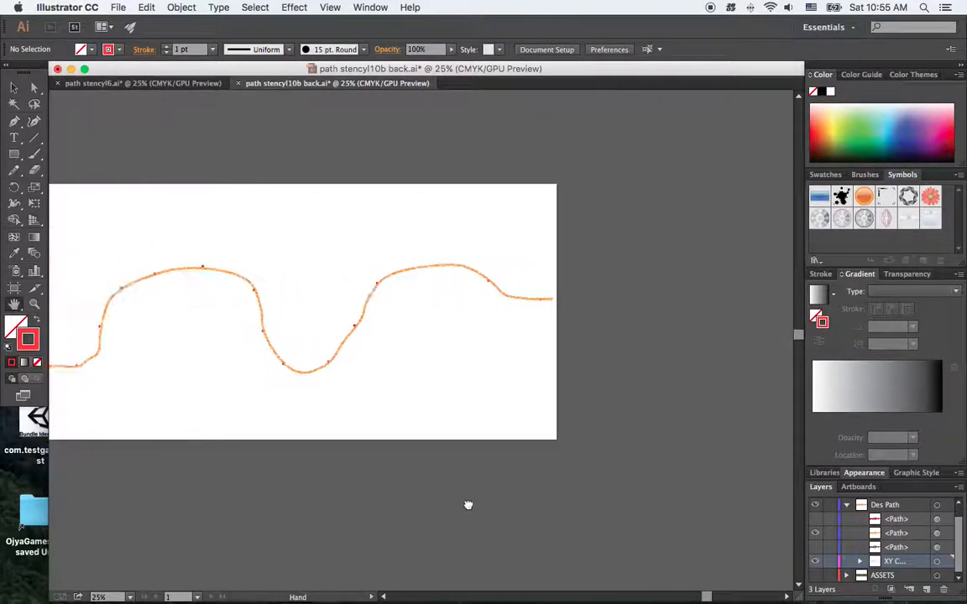
mouse_move(345, 540)
mouse_down()
mouse_move(646, 483)
mouse_move(498, 492)
mouse_move(365, 467)
mouse_move(548, 458)
mouse_up()
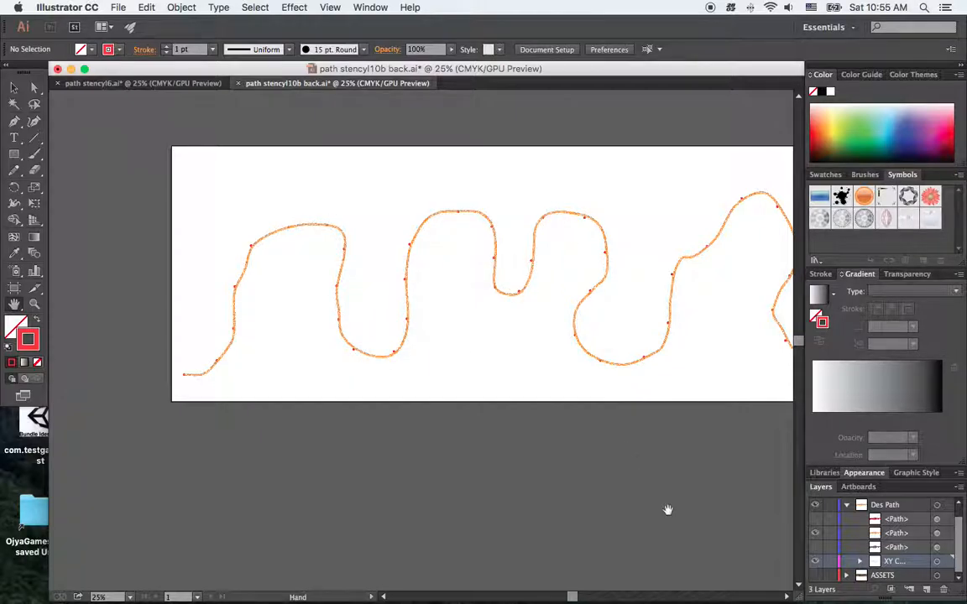
drag(668, 509, 427, 518)
mouse_move(643, 507)
mouse_down()
mouse_move(347, 507)
mouse_move(479, 512)
mouse_move(676, 484)
mouse_up()
drag(427, 501, 610, 498)
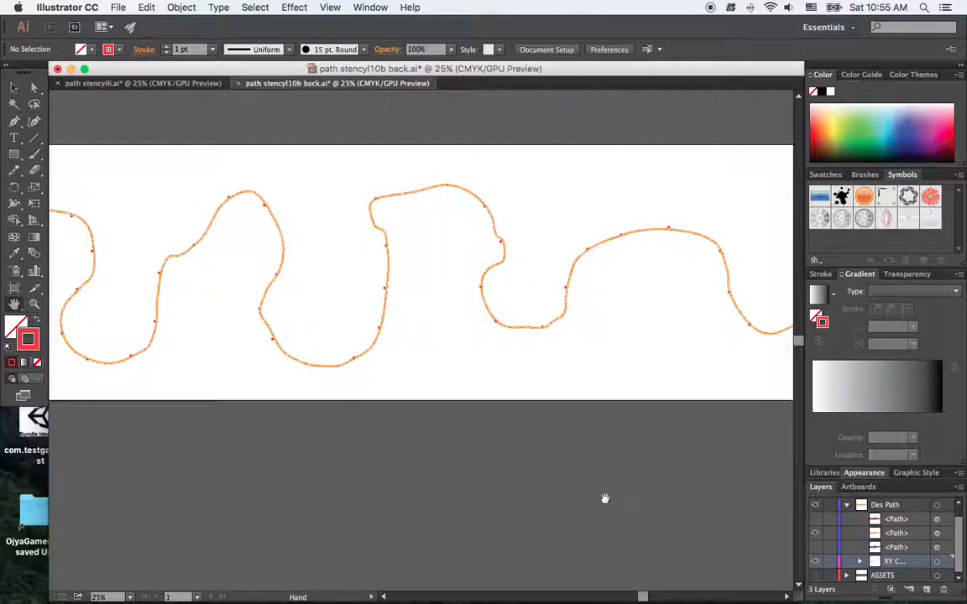
scroll(610, 494, left, 5)
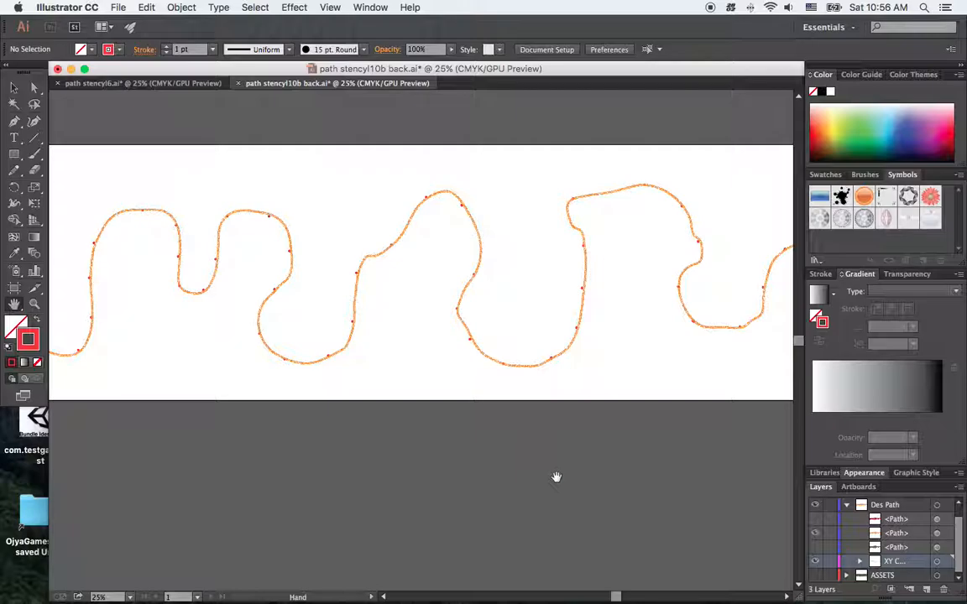
click(815, 535)
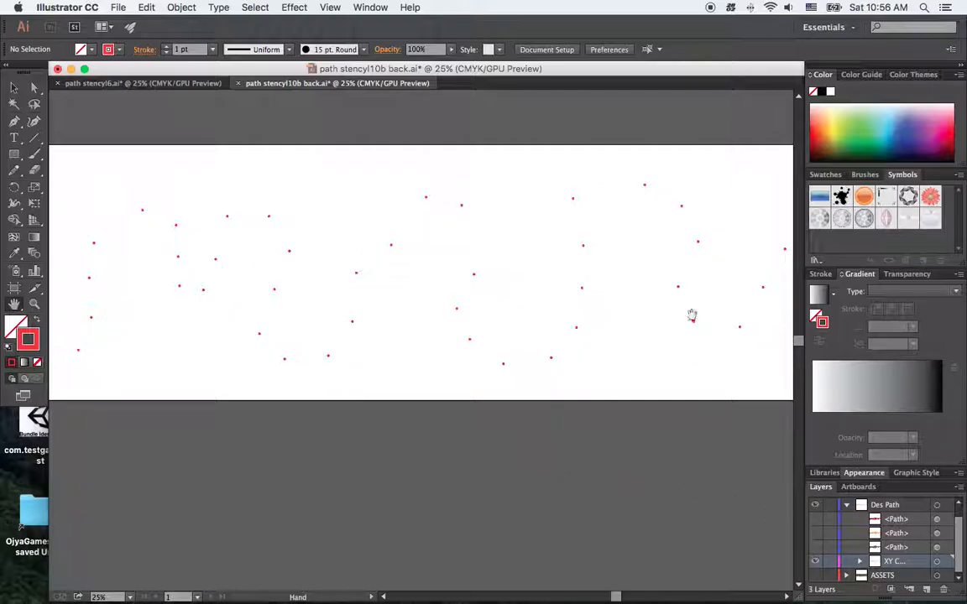
Inspect the coordinate points at the start of the artboard, briefly showing and hiding the dotted red path over them
drag(398, 492, 548, 492)
drag(435, 487, 485, 503)
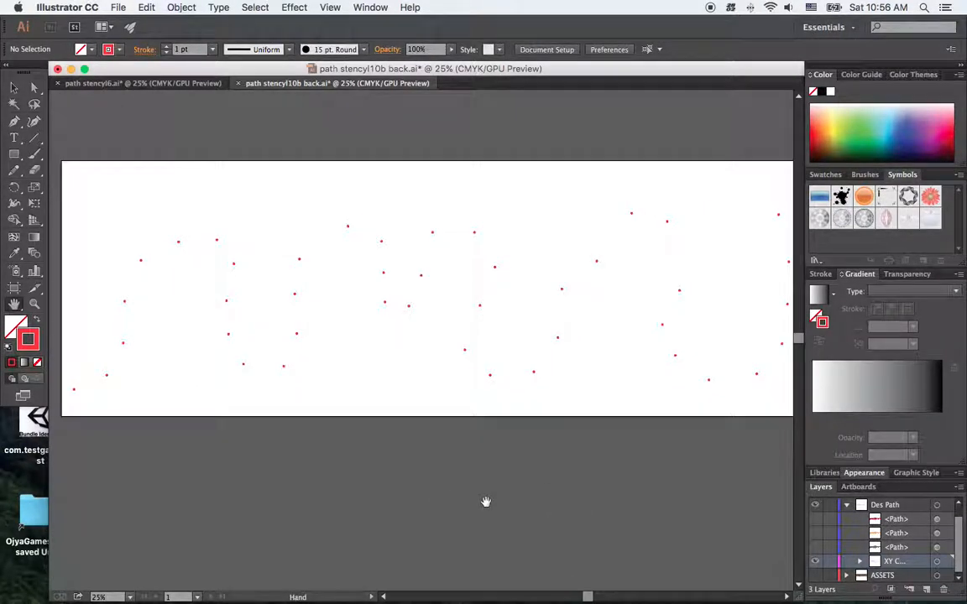
click(818, 522)
click(818, 521)
Select all the red coordinate points and display their object attributes
click(14, 87)
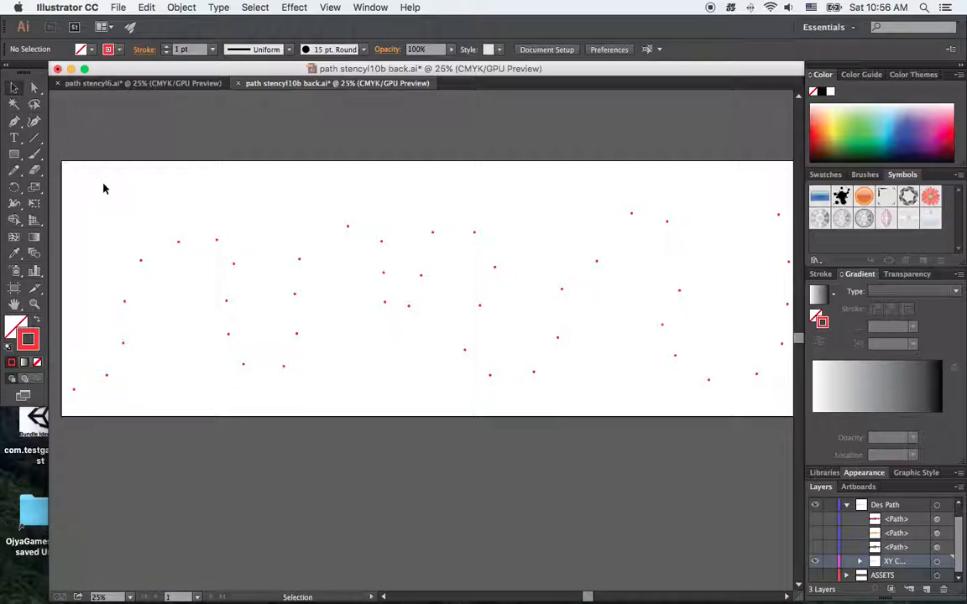
key(v)
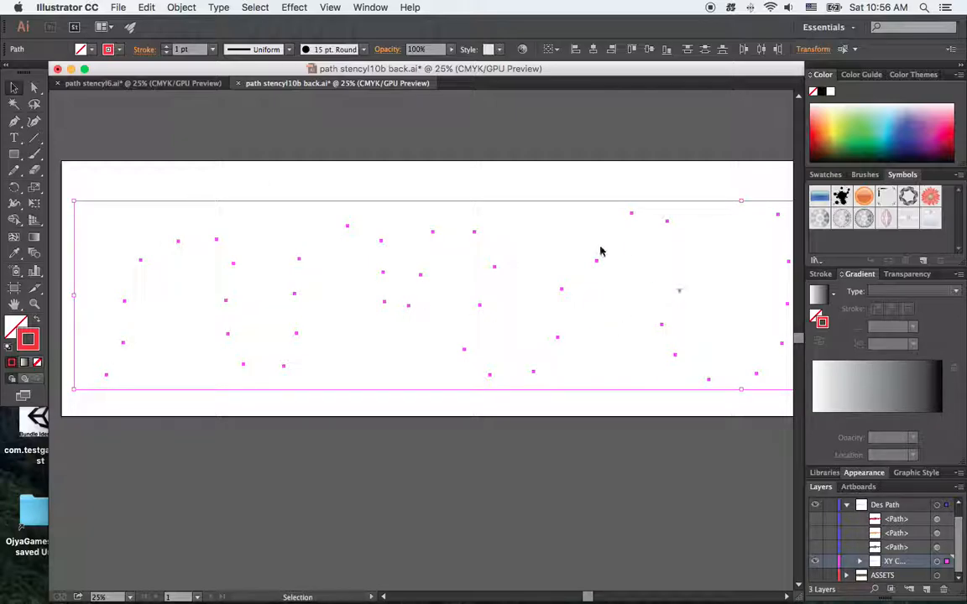
click(367, 7)
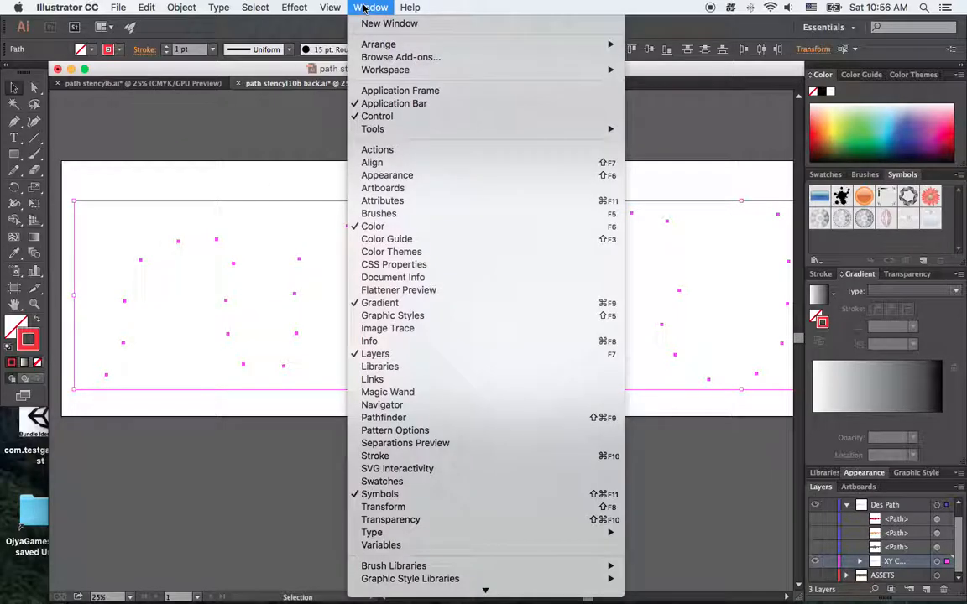
click(373, 92)
click(413, 202)
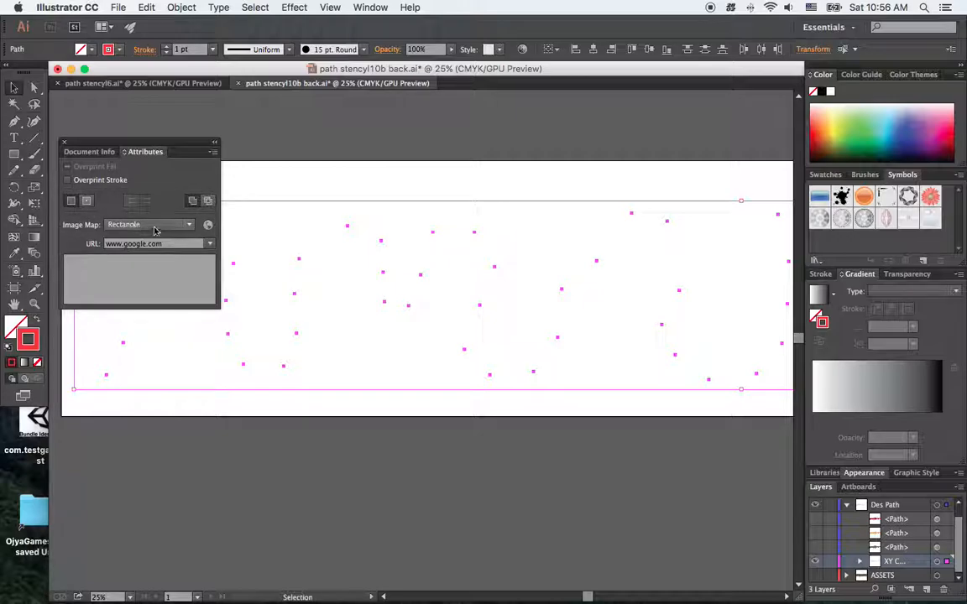
click(186, 225)
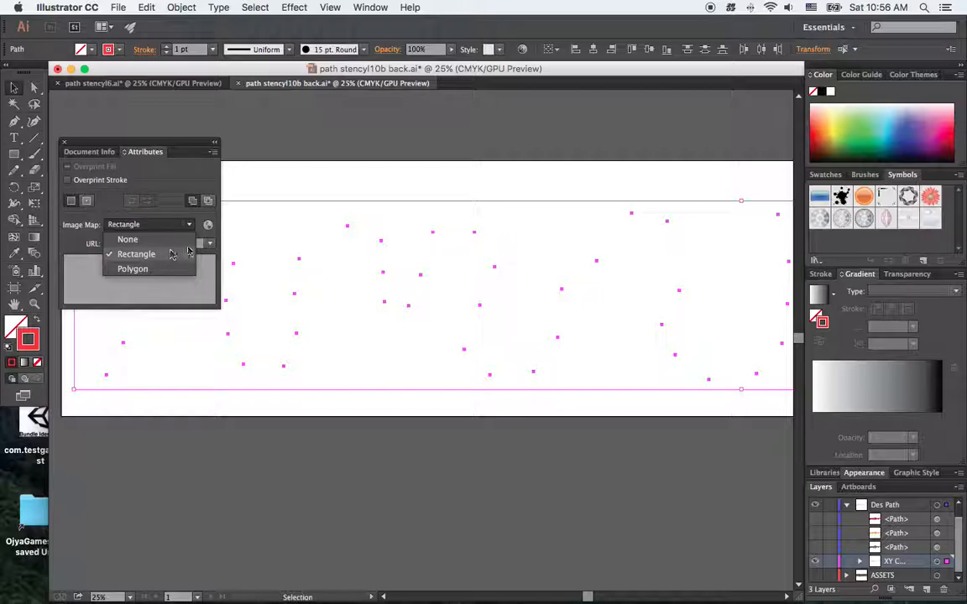
click(276, 136)
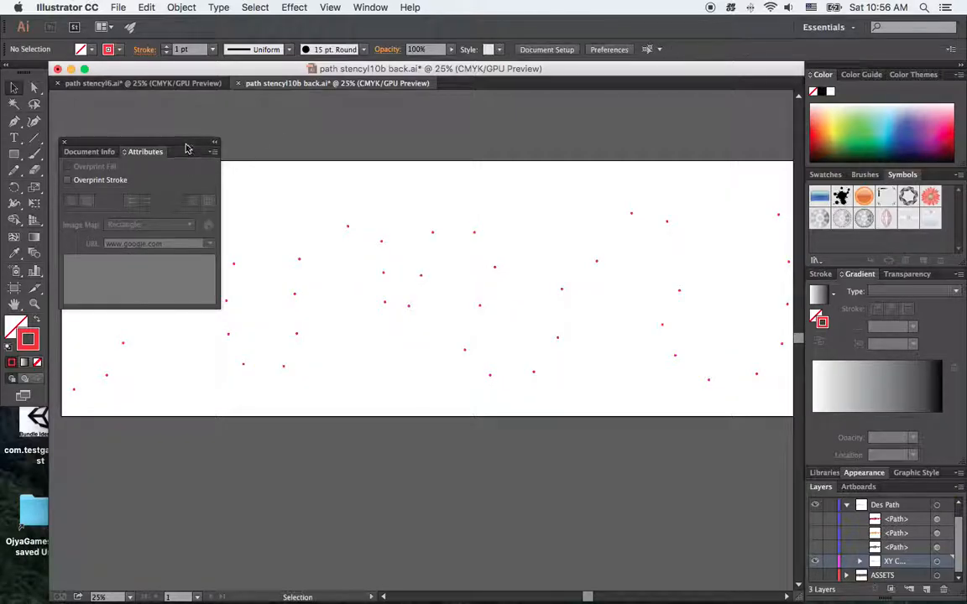
key(super+a)
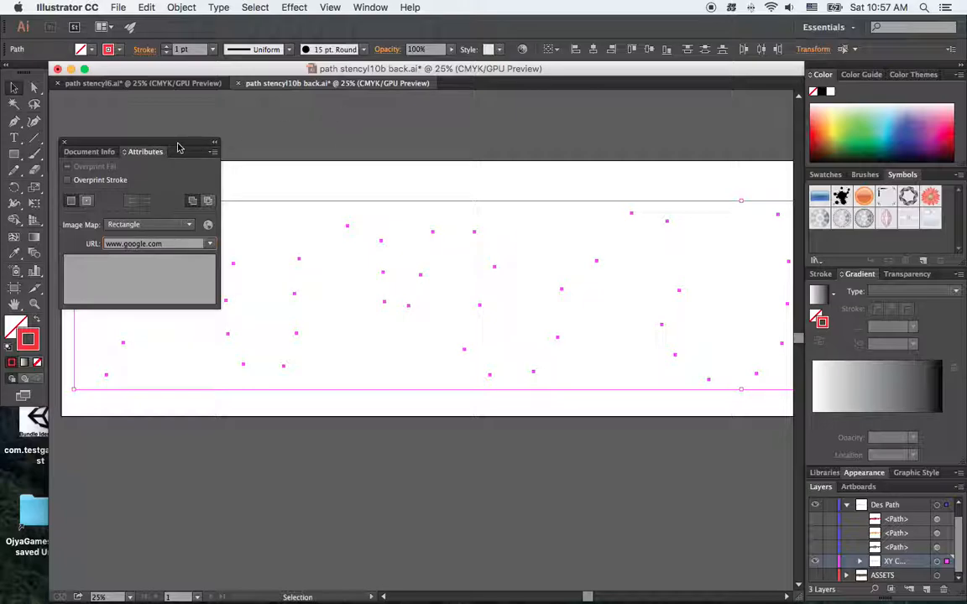
drag(178, 147, 180, 134)
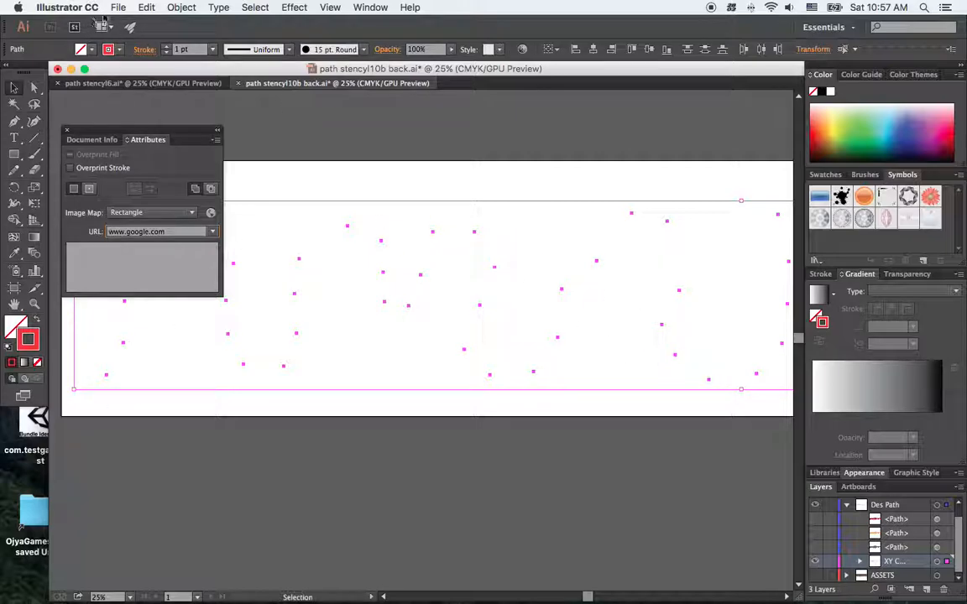
Open Save for Web for the coordinate points artwork and preview the GIF output in the browser
click(118, 7)
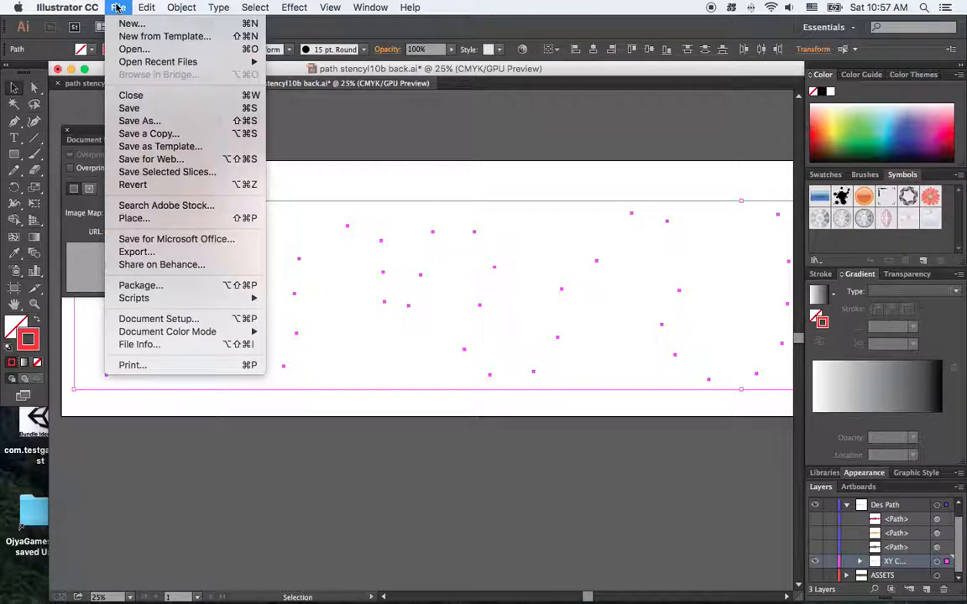
click(168, 158)
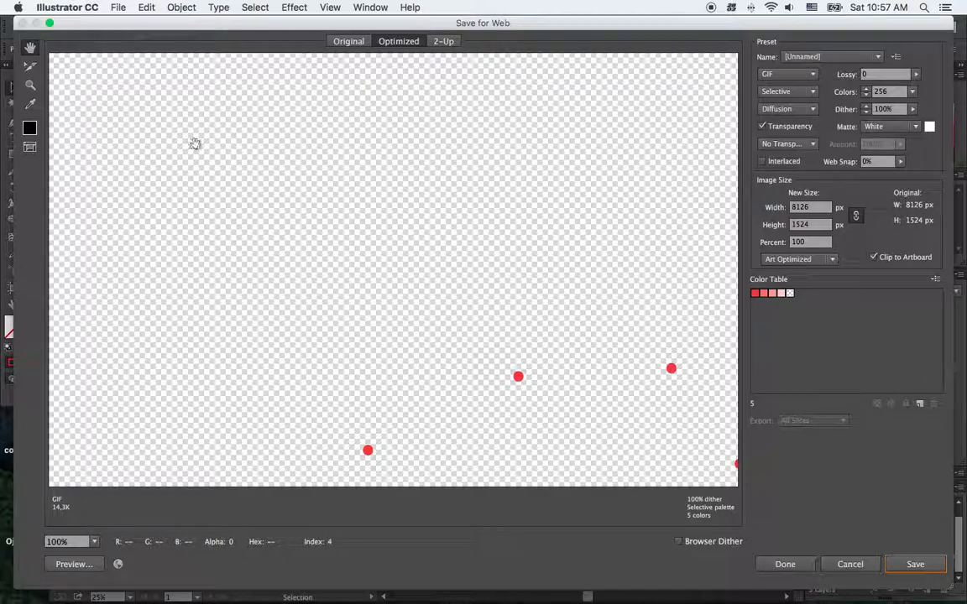
drag(497, 336, 460, 153)
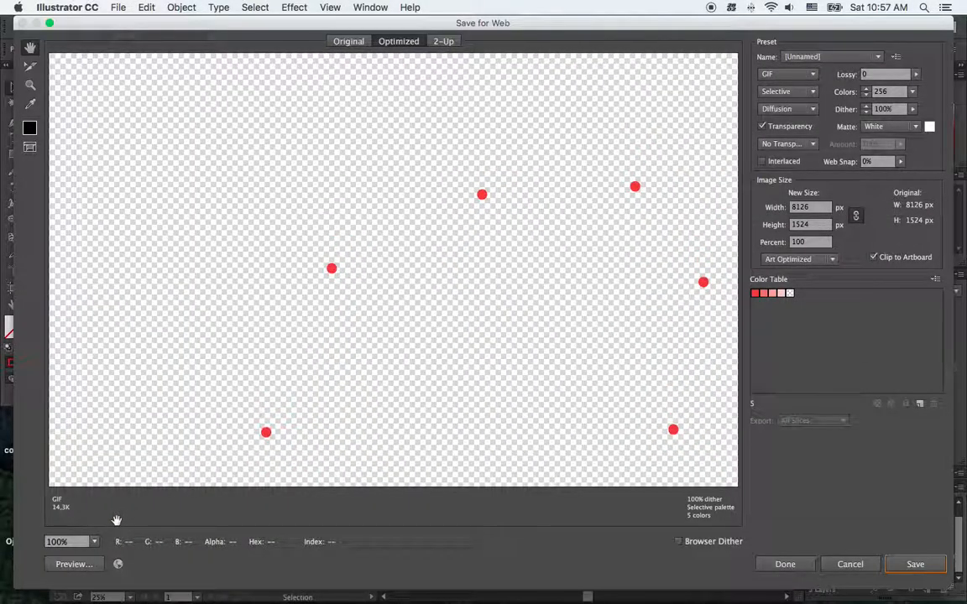
click(94, 568)
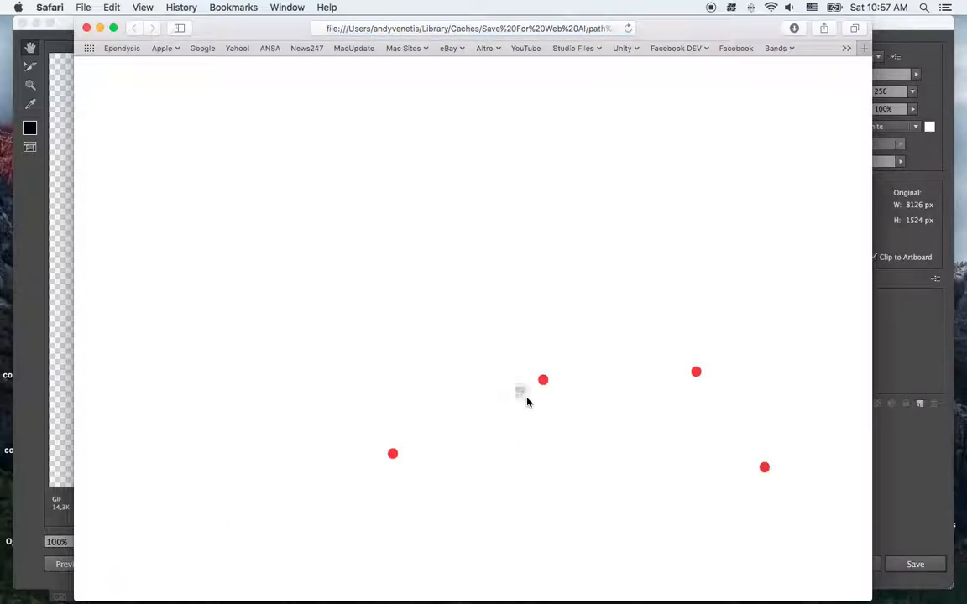
Examine the coords values in the area lines of the generated HTML, comparing the first and second number pairs
scroll(527, 425, down, 10)
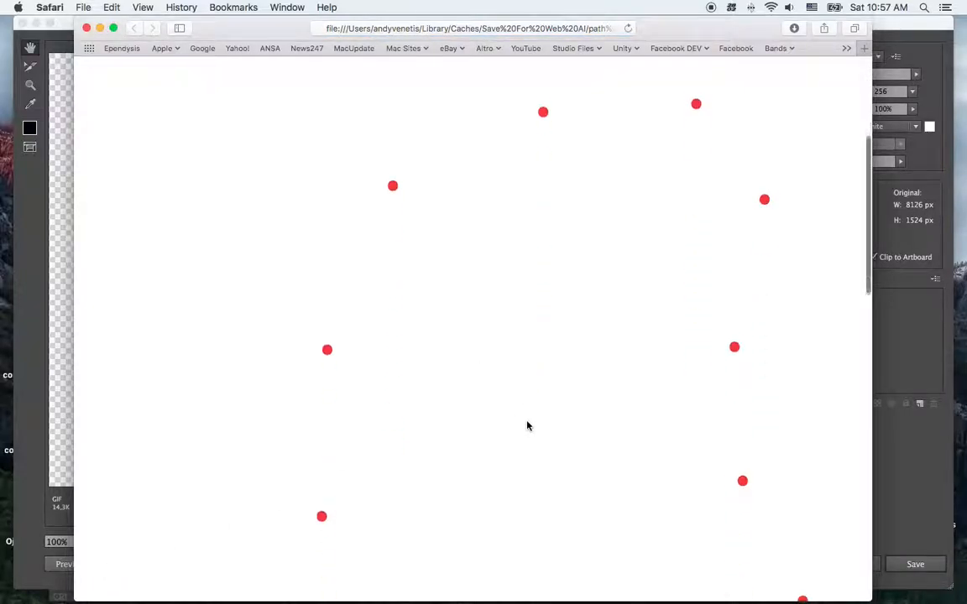
scroll(527, 425, down, 8)
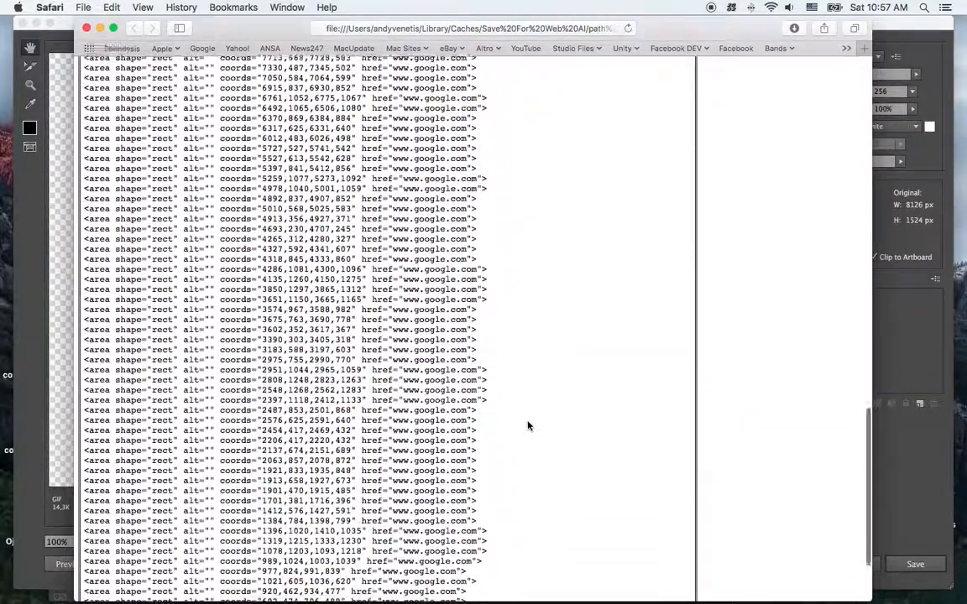
scroll(527, 426, up, 5)
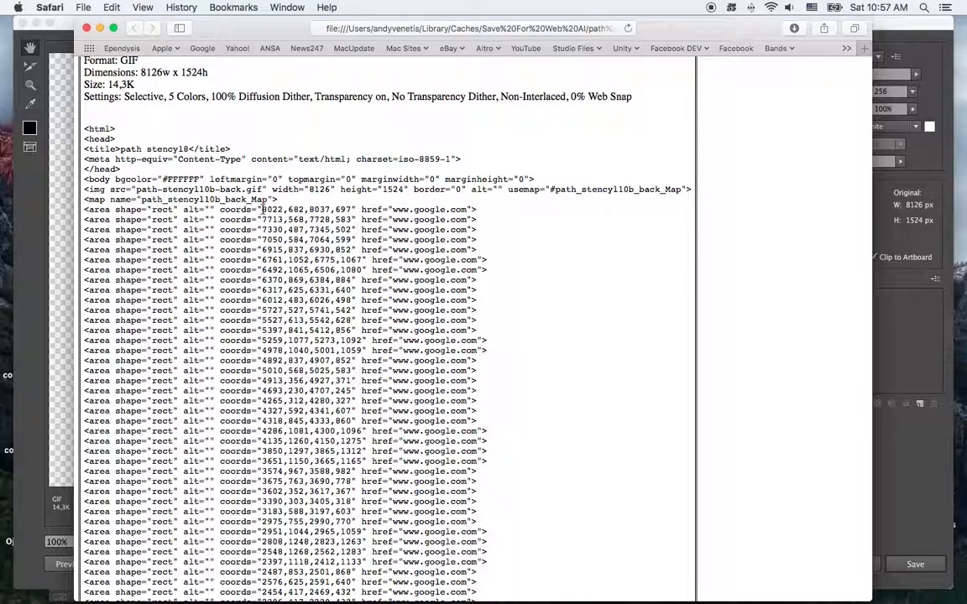
drag(263, 209, 303, 210)
drag(309, 209, 349, 209)
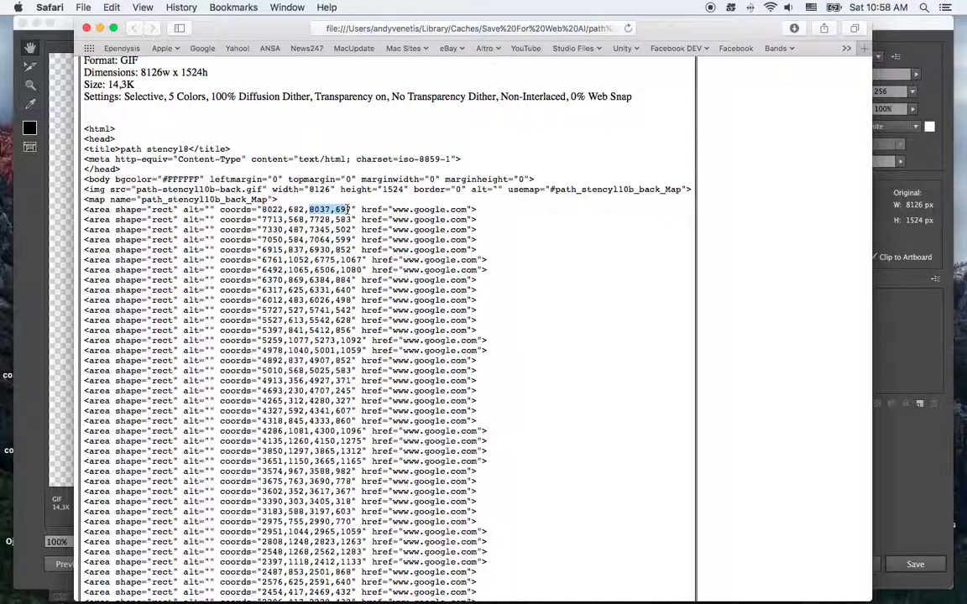
scroll(350, 210, right, 1)
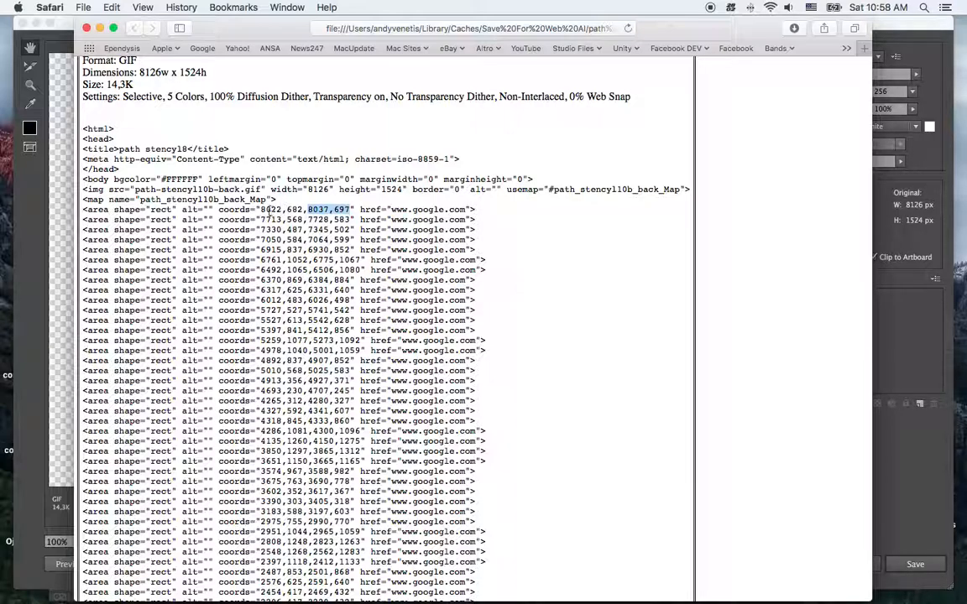
drag(258, 209, 349, 211)
click(286, 211)
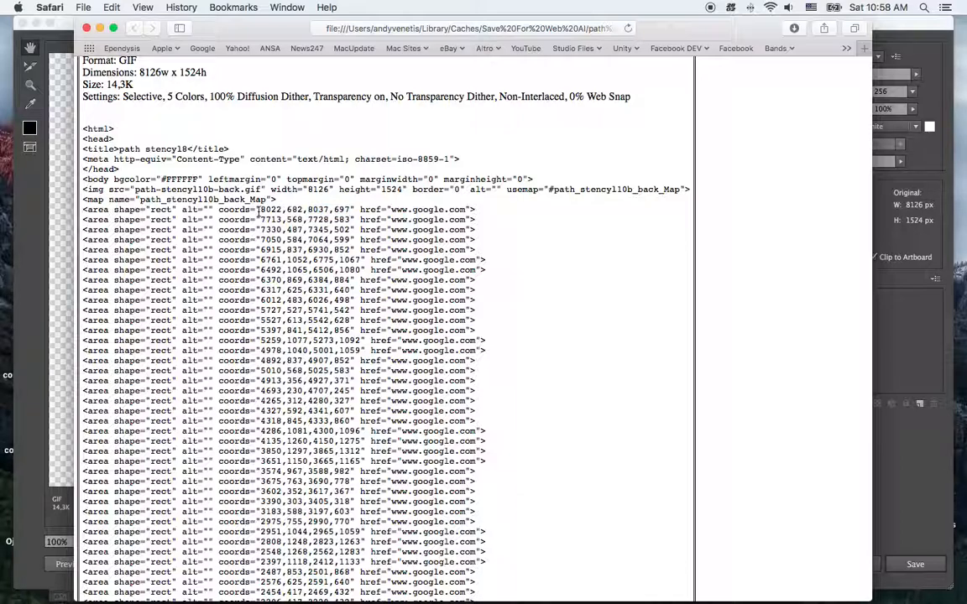
drag(260, 220, 304, 230)
click(529, 230)
Copy all the area lines from the preview page's HTML and switch to TextEdit with a new blank document
drag(85, 209, 552, 537)
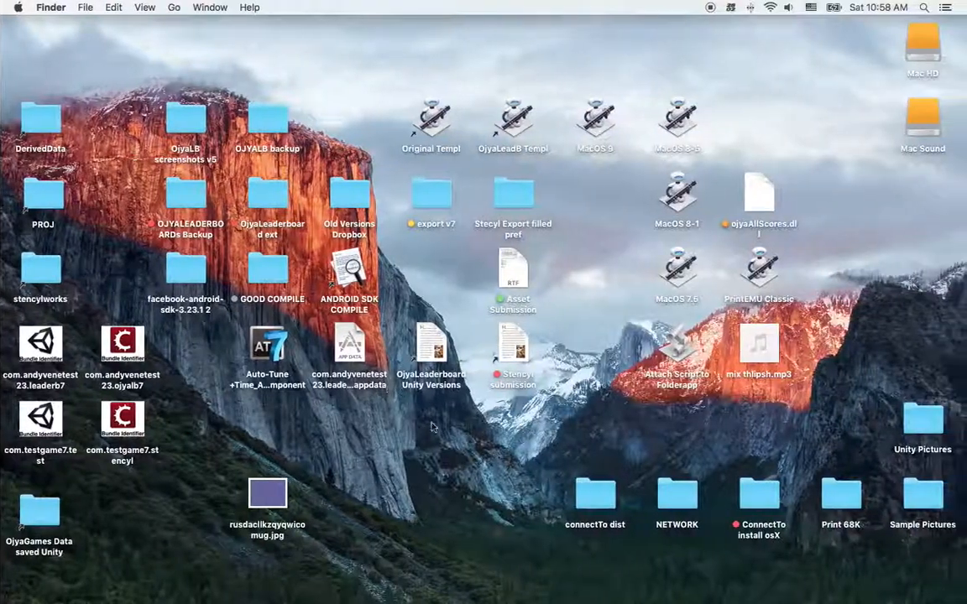
mouse_move(646, 589)
click(856, 591)
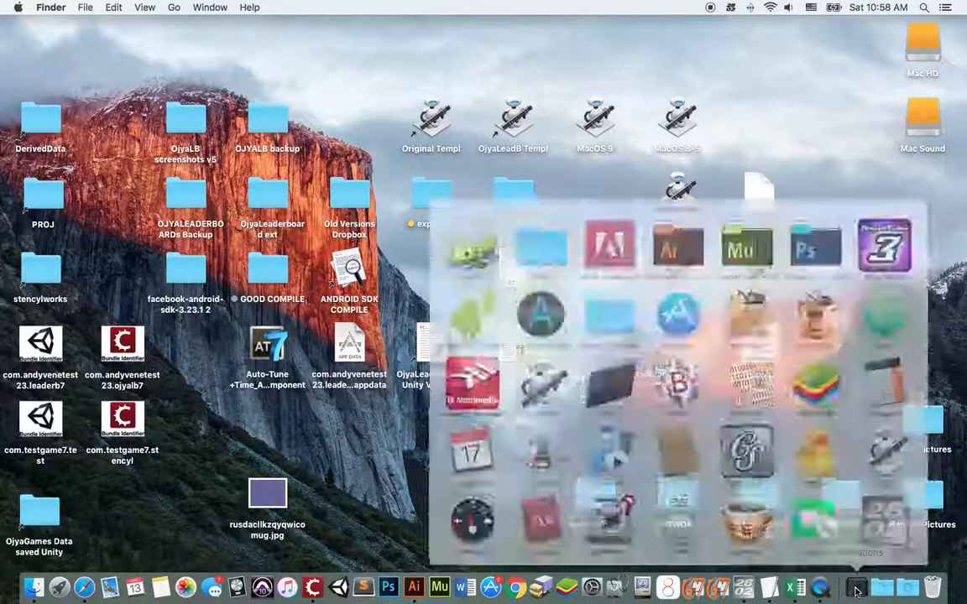
scroll(568, 319, down, 5)
scroll(634, 336, down, 4)
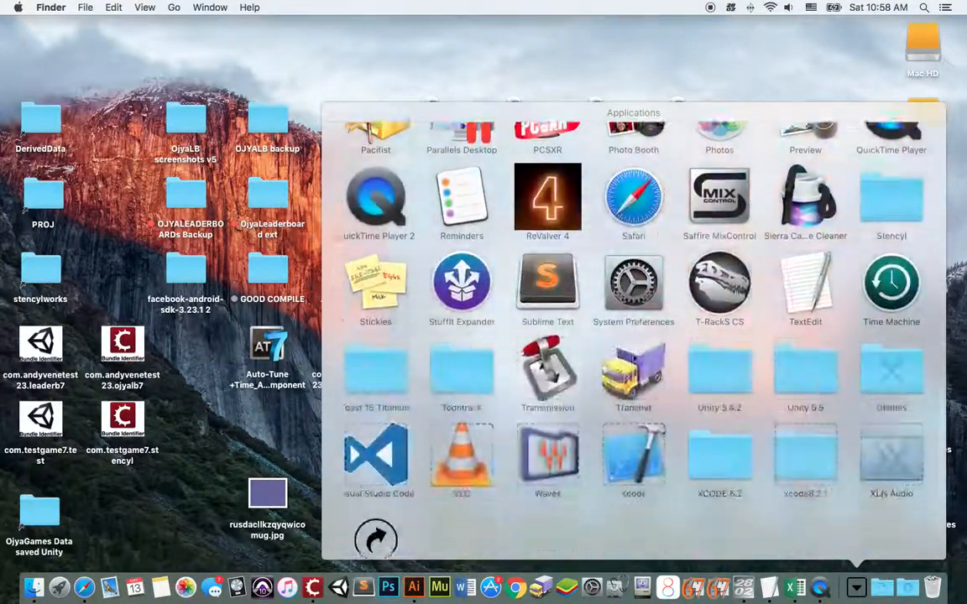
click(807, 248)
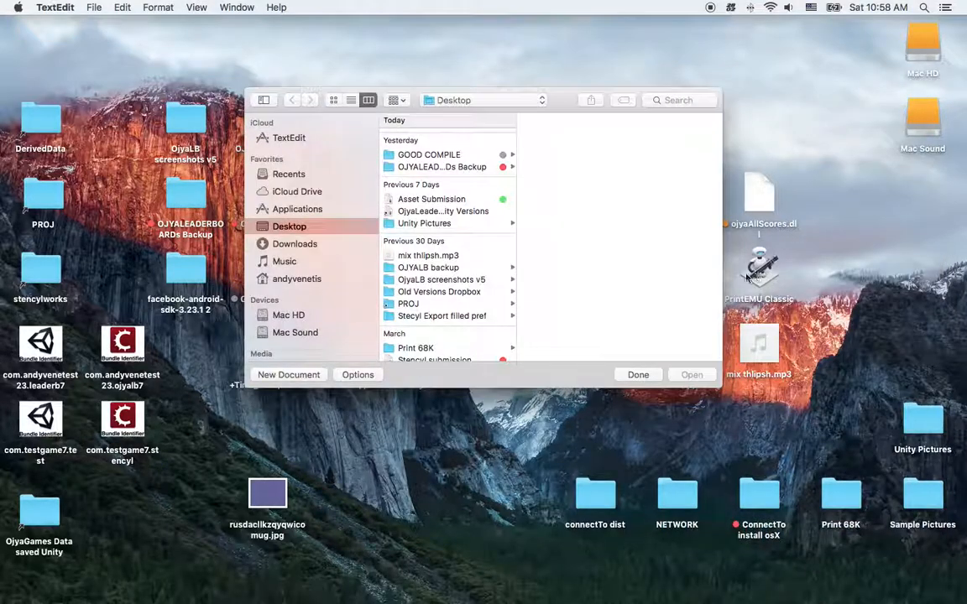
click(308, 378)
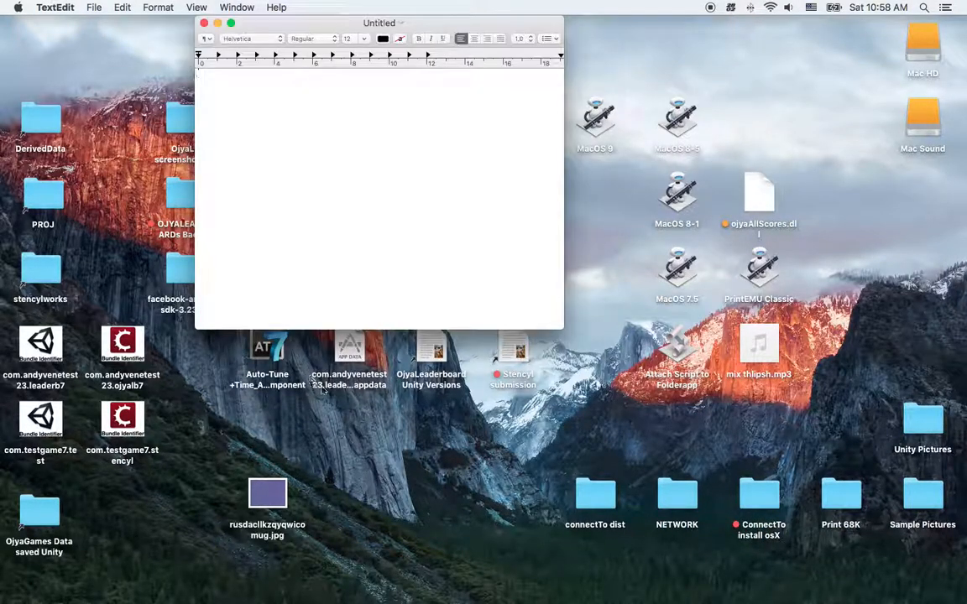
Enlarge the blank document window, paste the copied area lines, and reposition the window on the desktop
drag(562, 330, 758, 552)
key(super+v)
scroll(541, 274, up, 5)
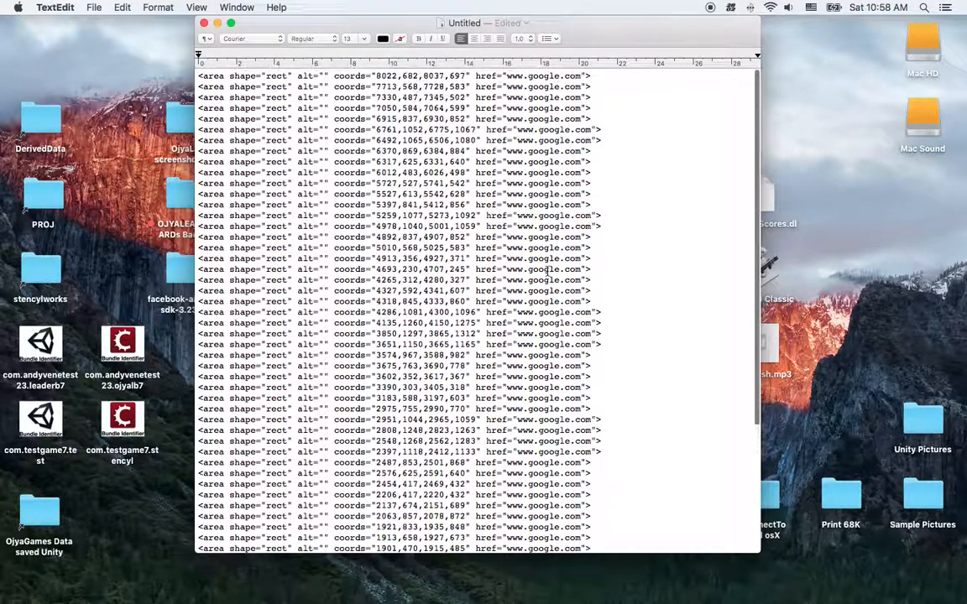
drag(543, 26, 489, 27)
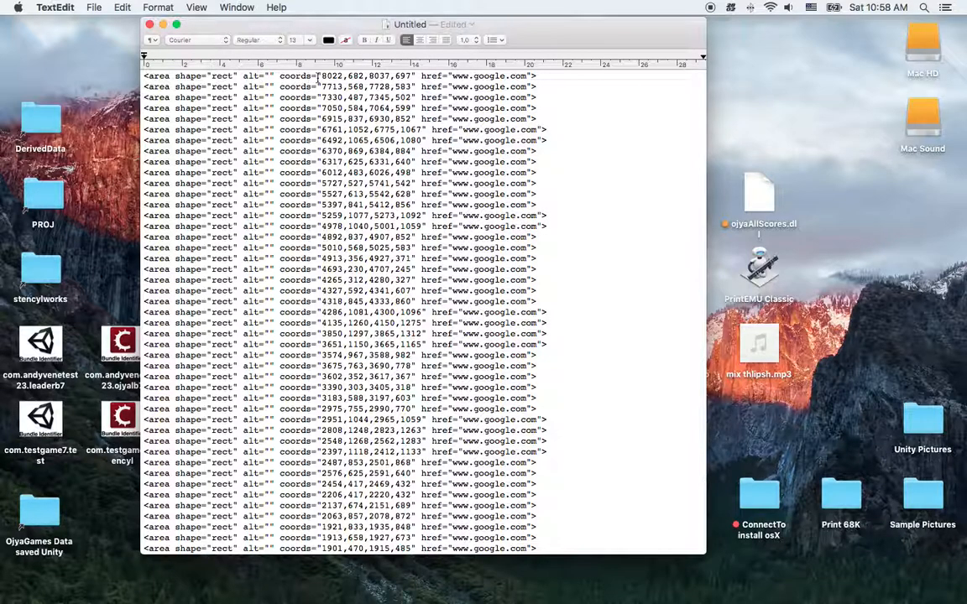
Copy the prefix <area shape="rect" alt="" coords=" from the first line and enter it as the find-and-replace search text
drag(320, 77, 142, 77)
key(super+c)
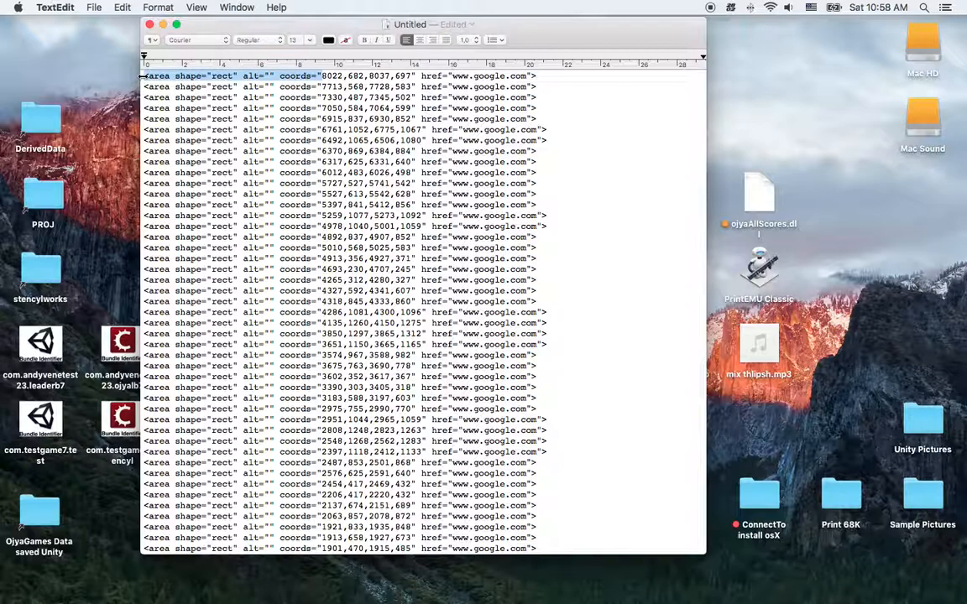
key(super+f)
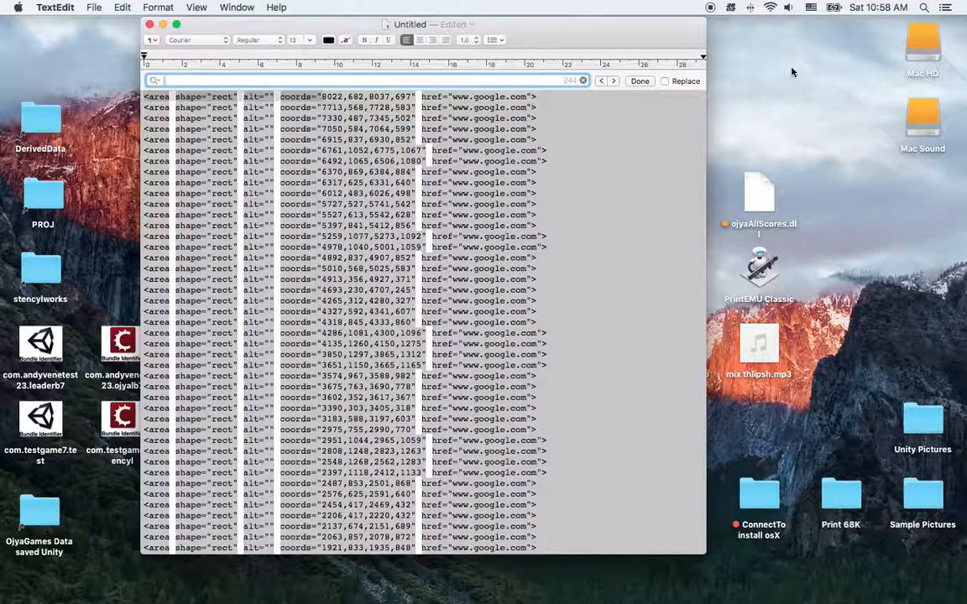
click(664, 82)
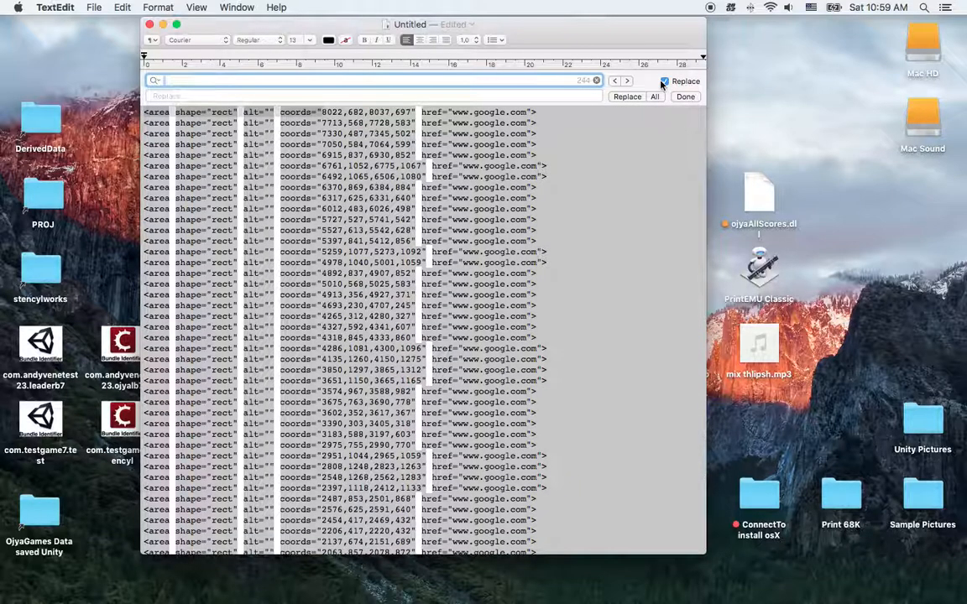
key(super+v)
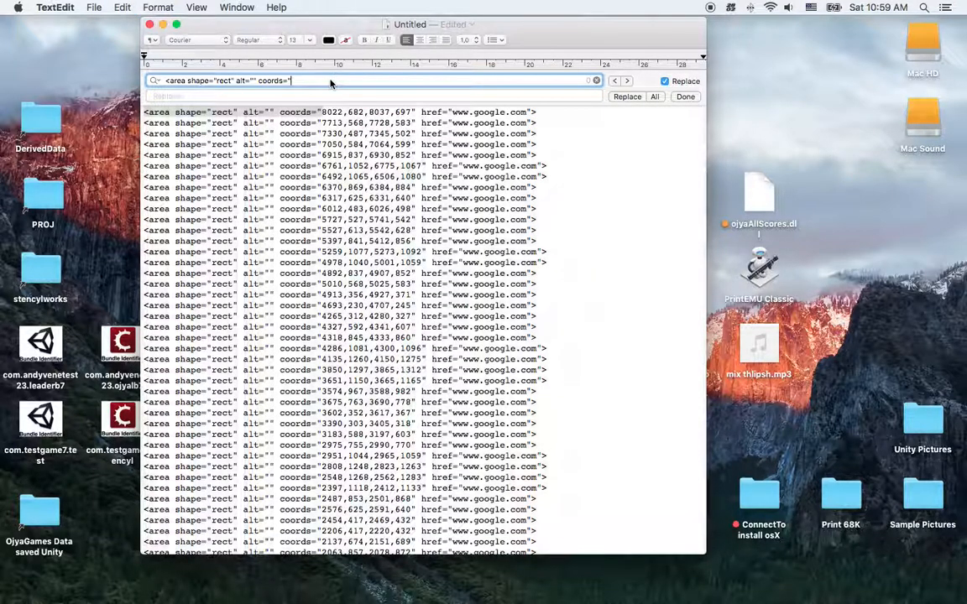
click(289, 95)
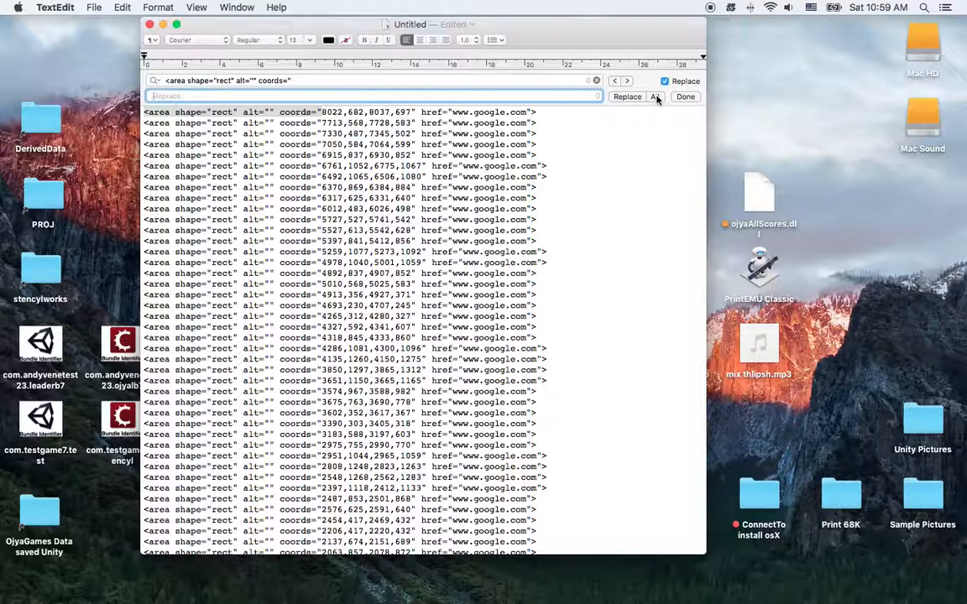
click(296, 161)
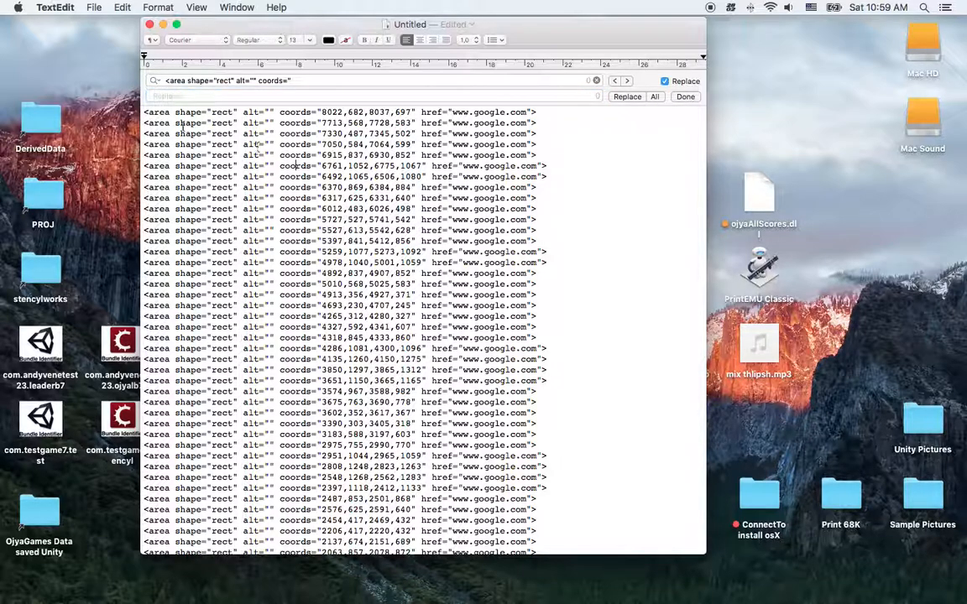
key(super+a)
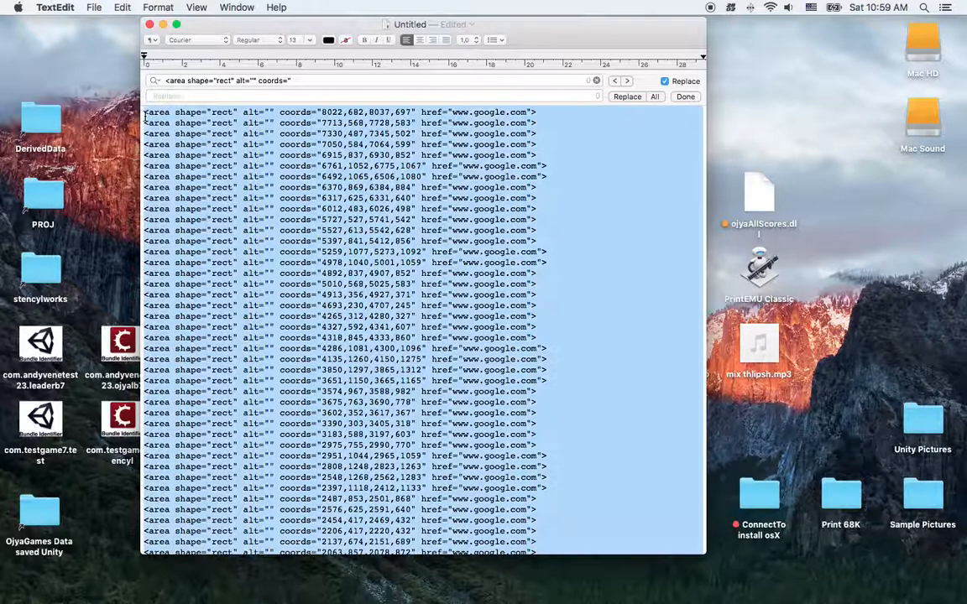
click(187, 95)
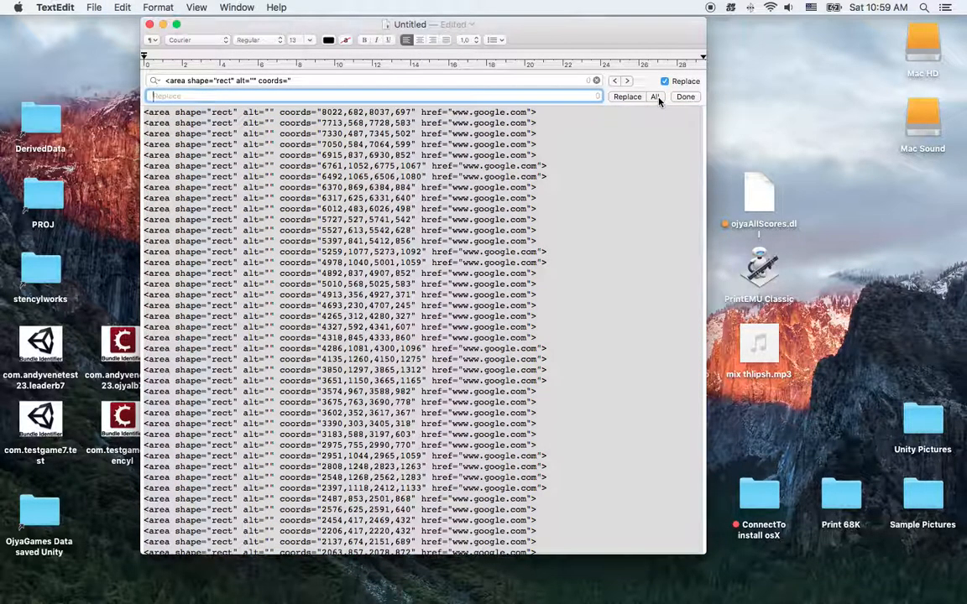
click(314, 80)
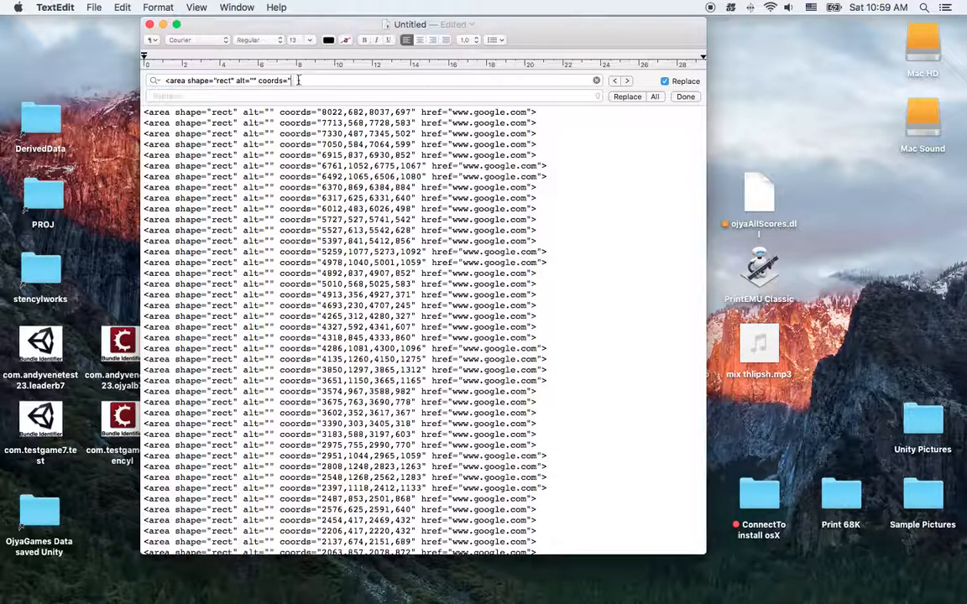
key(super+a)
key(BackSpace)
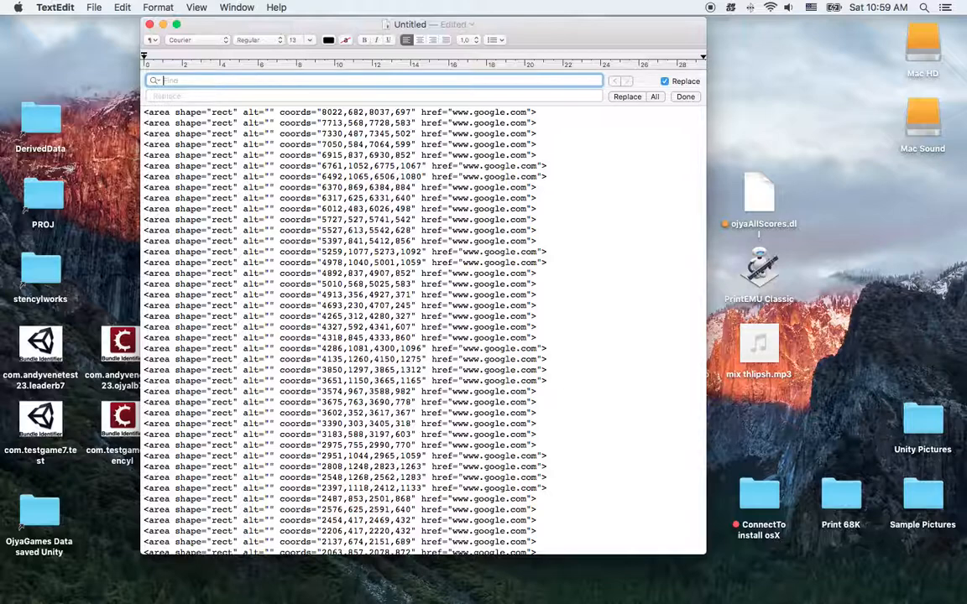
Copy the prefix <area shape="rect" alt="" coords=" into the search text and replace every occurrence with nothing
drag(321, 111, 128, 112)
key(super+c)
click(184, 82)
key(super+v)
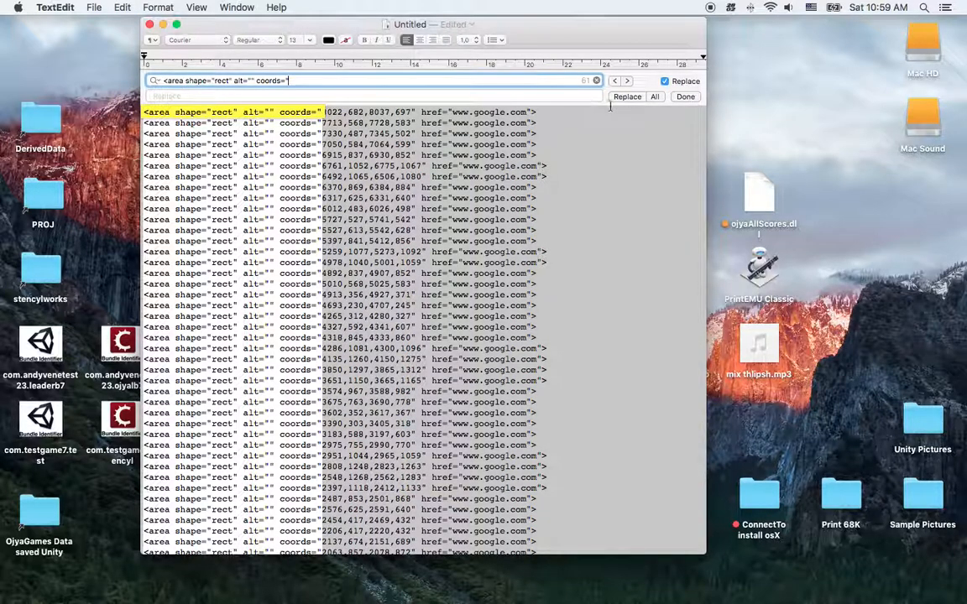
click(517, 98)
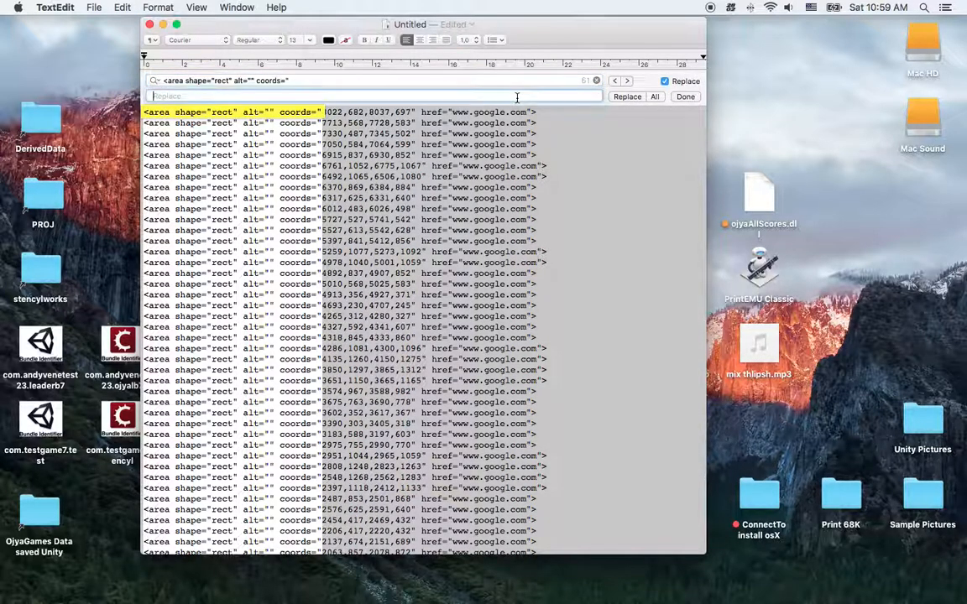
click(655, 97)
click(468, 164)
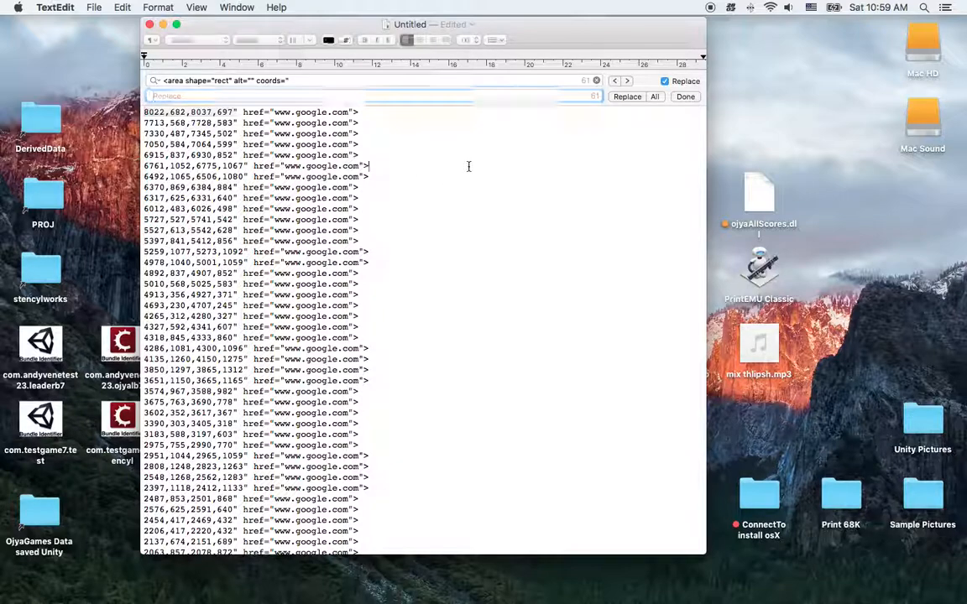
drag(235, 112, 327, 100)
triple_click(233, 82)
key(super+v)
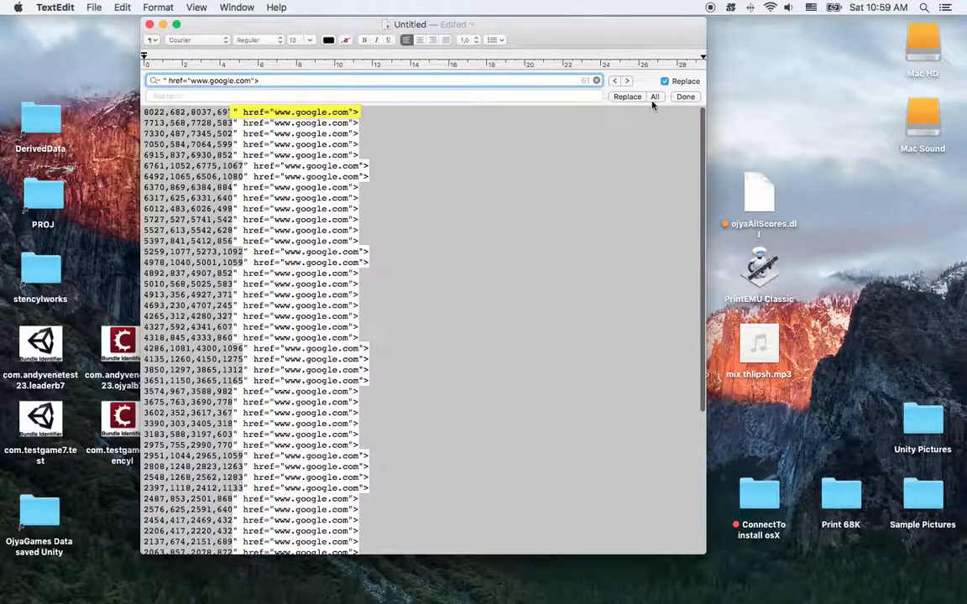
click(655, 97)
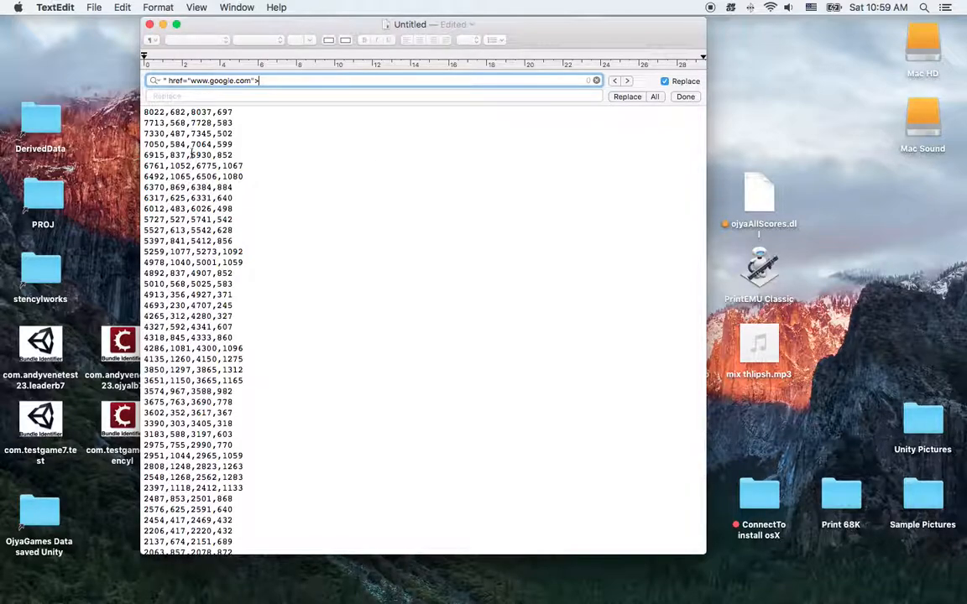
scroll(237, 274, down, 5)
scroll(238, 274, up, 5)
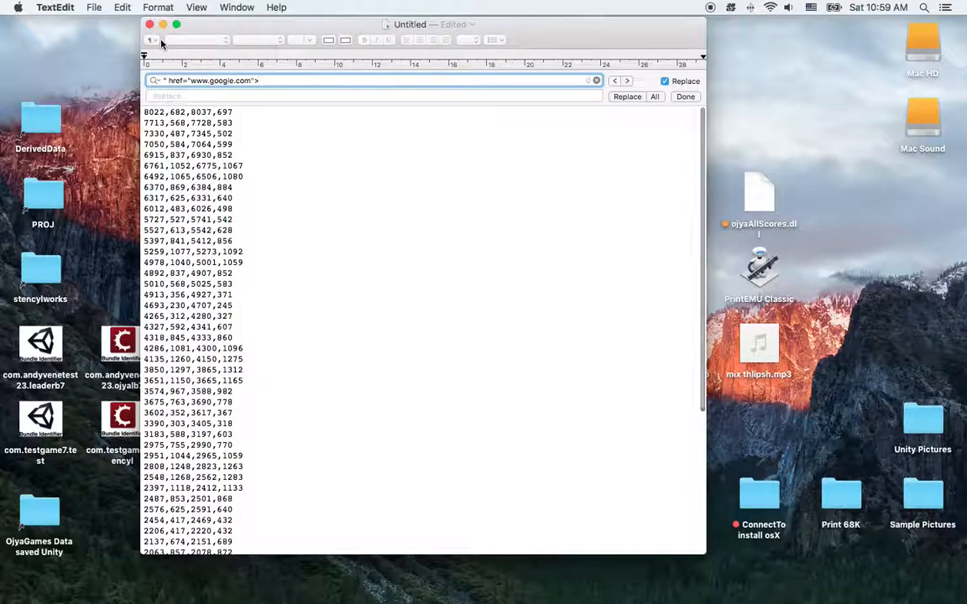
Close the document, saving it to the Desktop as a Rich Text Document named cords, and switch to Excel
key(super+s)
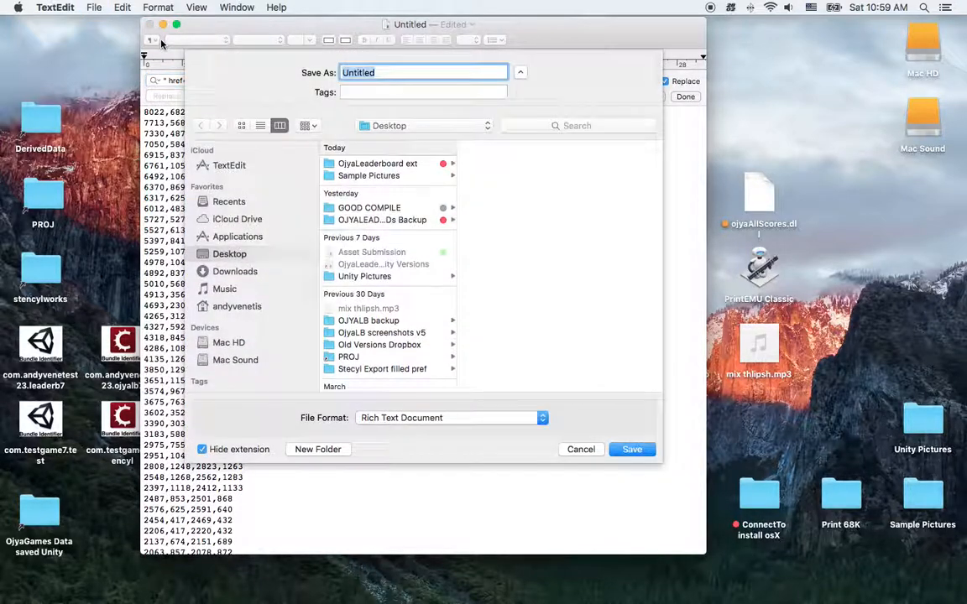
click(579, 449)
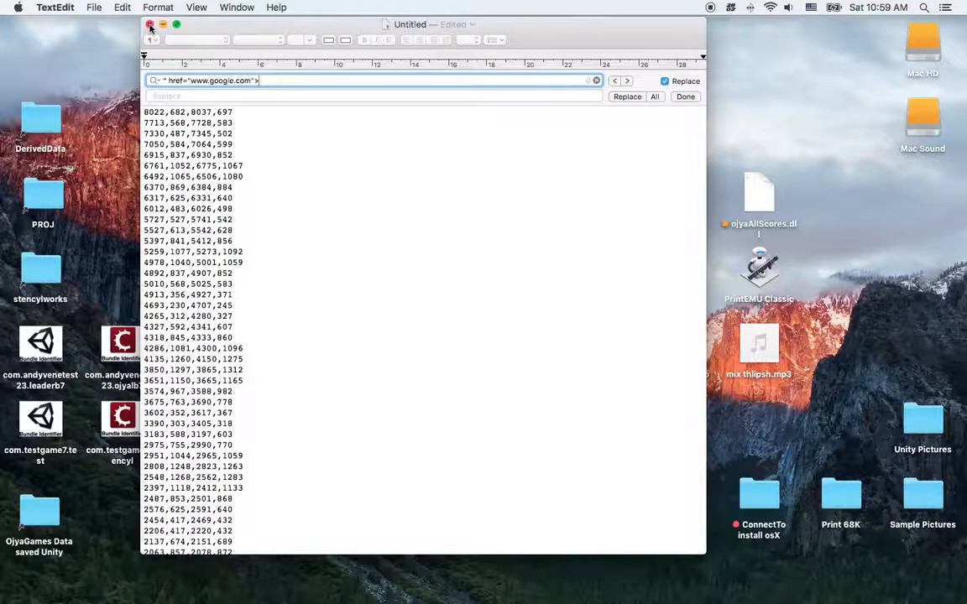
click(150, 25)
text(doj)
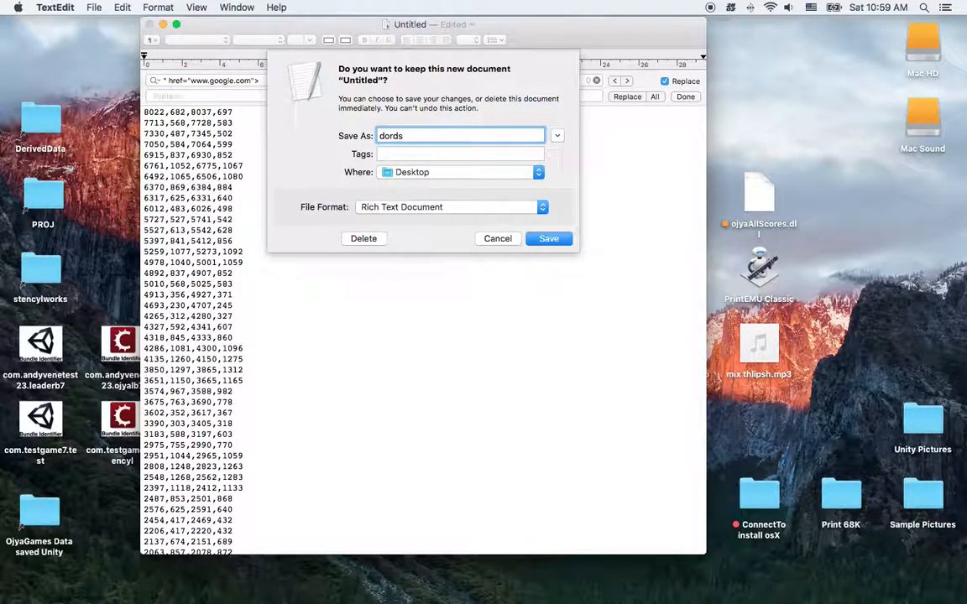
key(BackSpace)
text(co)
click(548, 239)
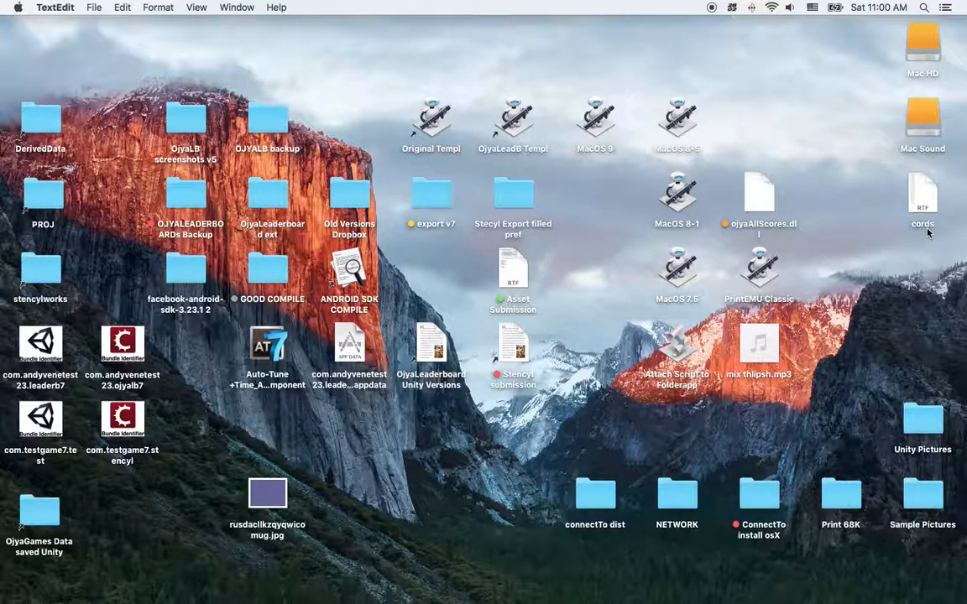
mouse_move(550, 601)
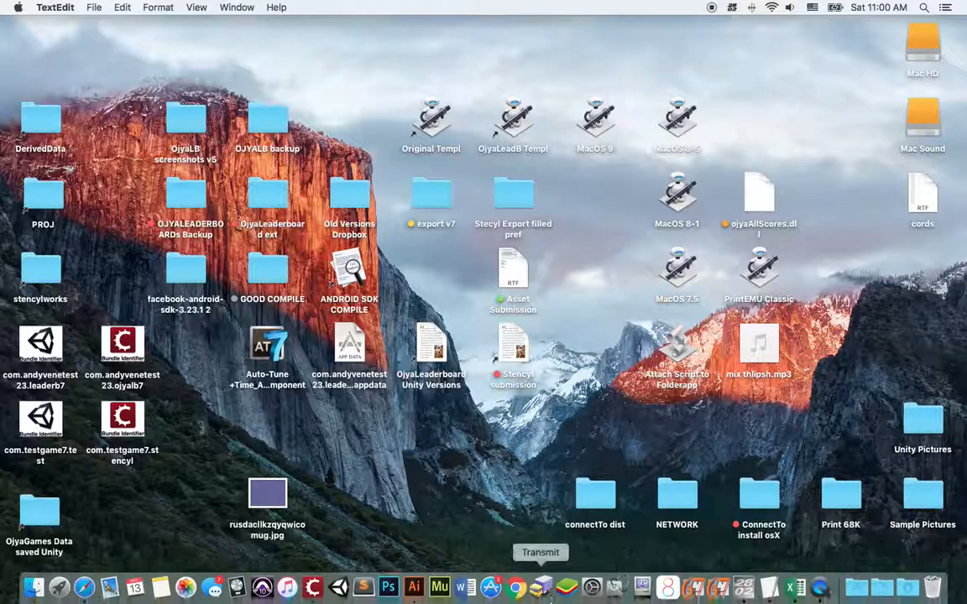
click(795, 590)
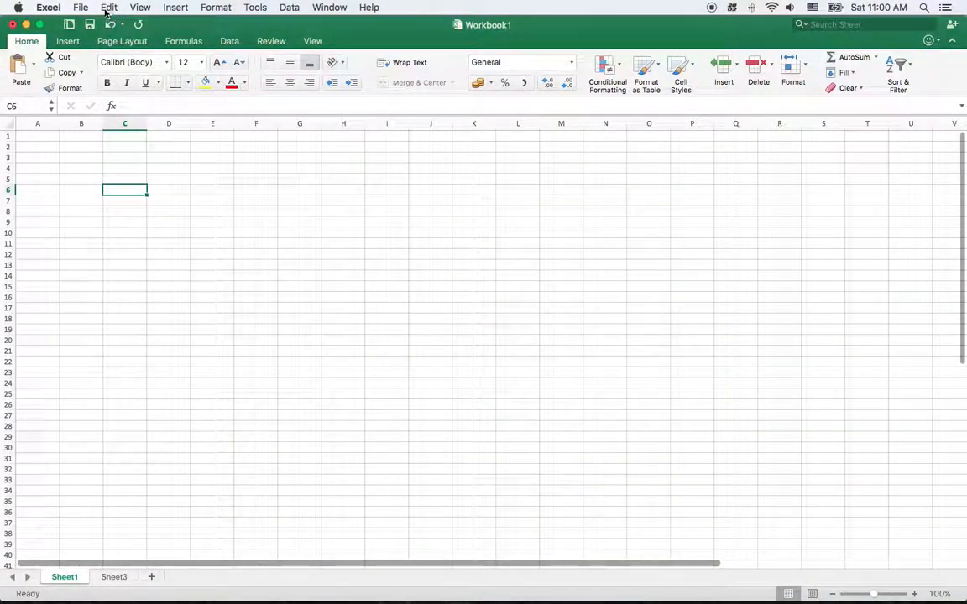
Start a text file import of cords from the Desktop with cell A1 of Sheet1 as the target
click(38, 136)
click(81, 7)
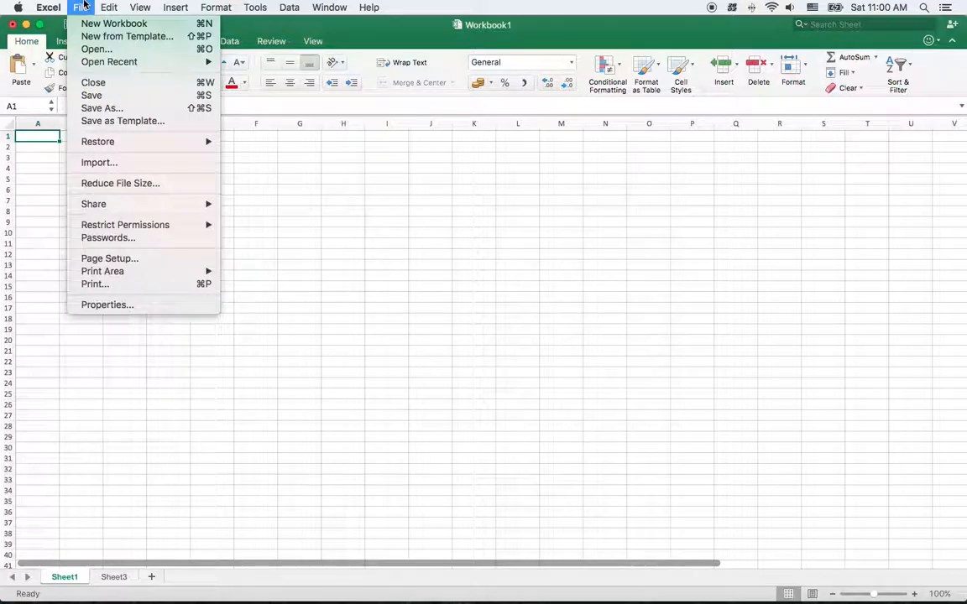
click(123, 164)
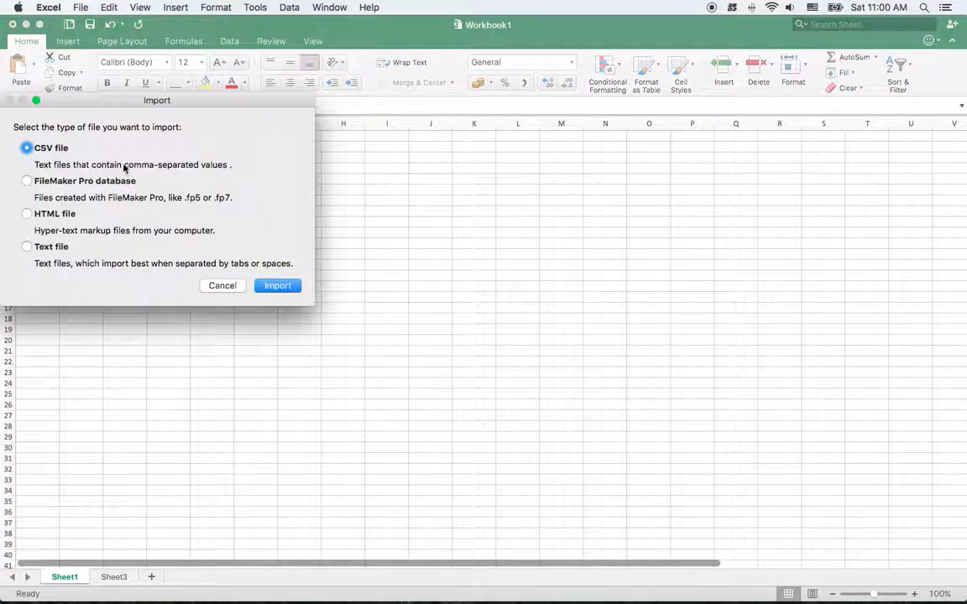
click(46, 248)
click(277, 286)
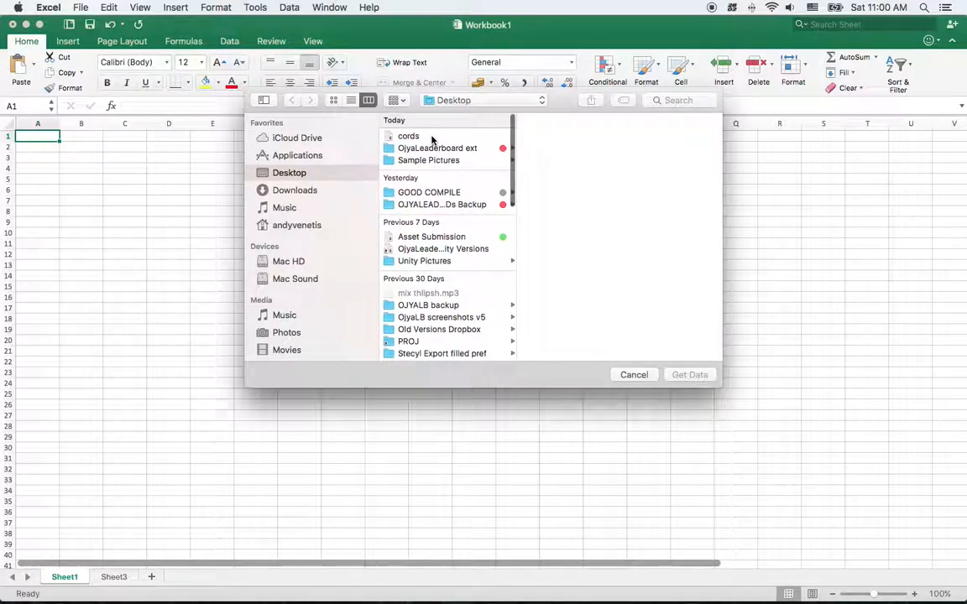
click(432, 137)
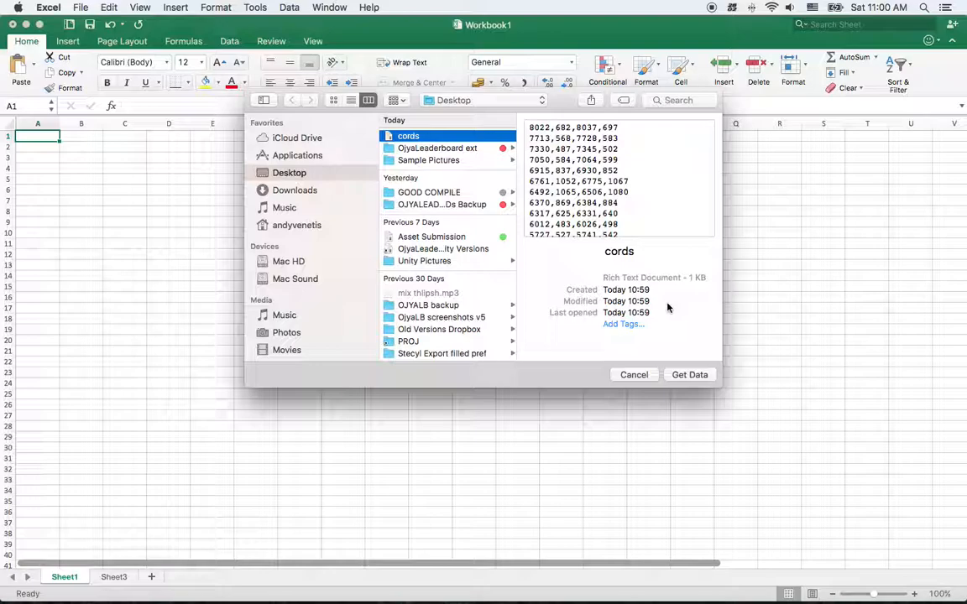
click(690, 375)
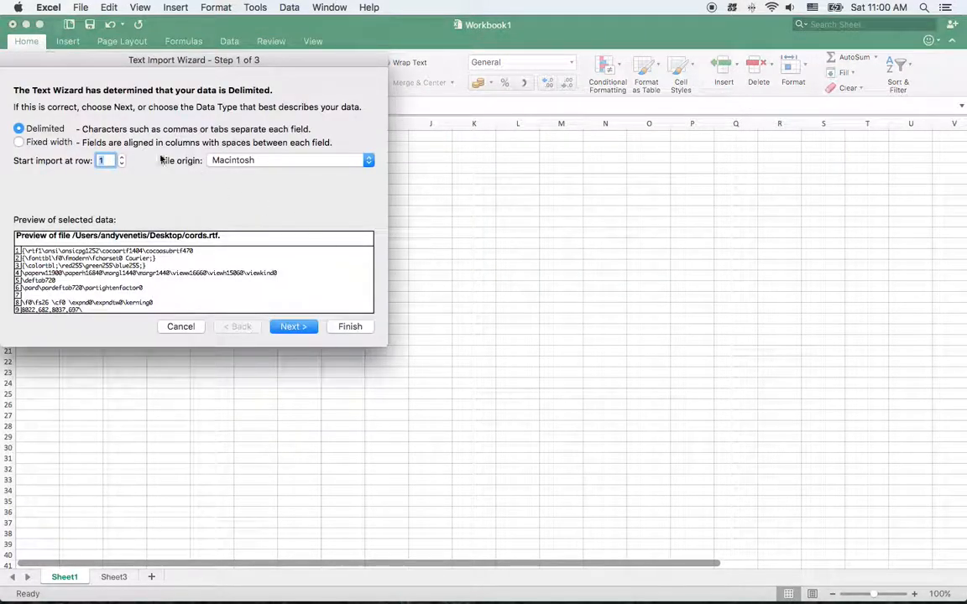
Set the delimited import to start at row 9 and continue to the delimiter settings
click(122, 158)
click(123, 158)
click(123, 158)
click(122, 158)
click(123, 158)
click(122, 158)
click(122, 157)
click(122, 158)
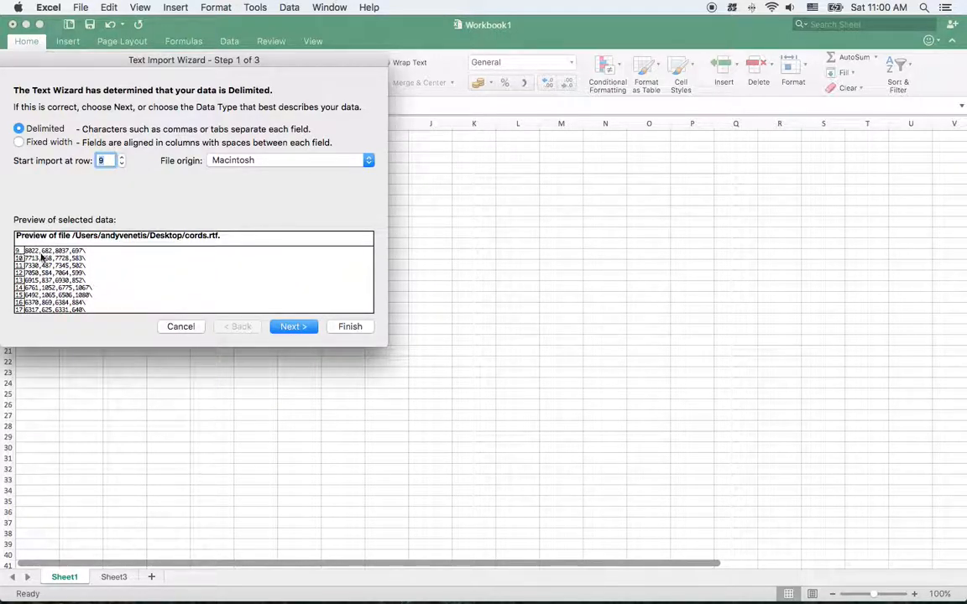
click(291, 326)
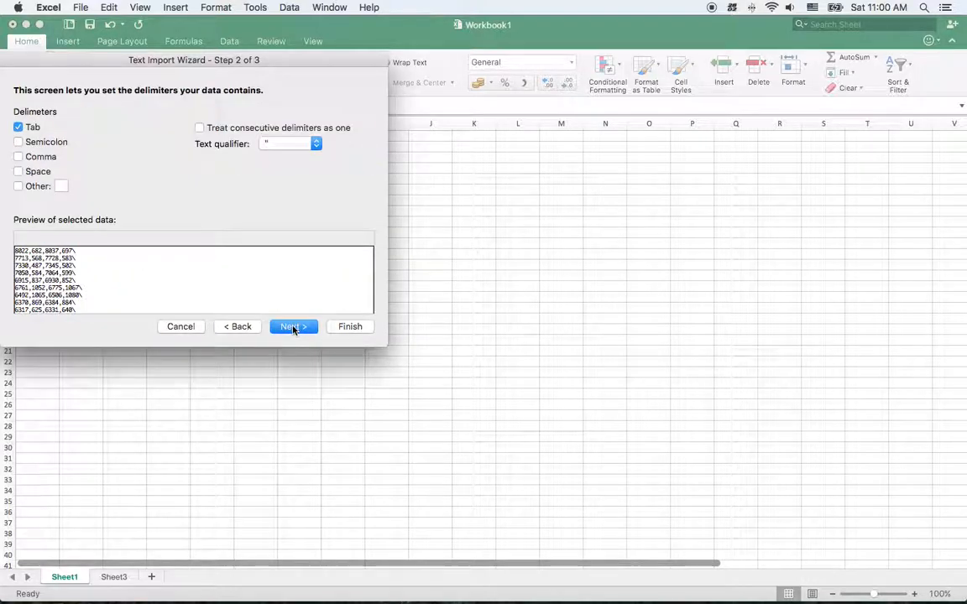
Split the data by comma and backslash instead of tab, and finish the wizard with the General column format
click(18, 127)
click(19, 157)
click(18, 187)
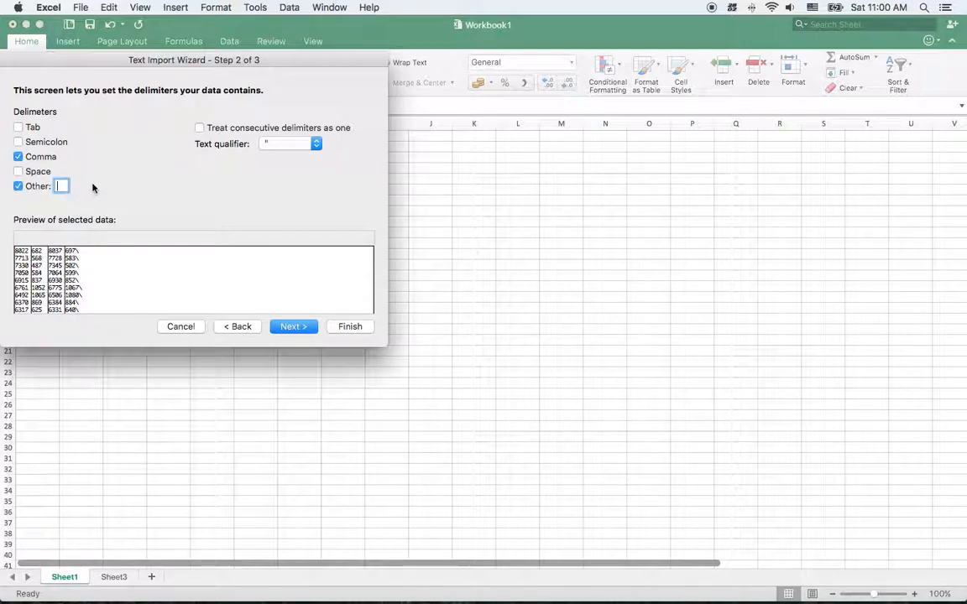
text(\)
click(292, 326)
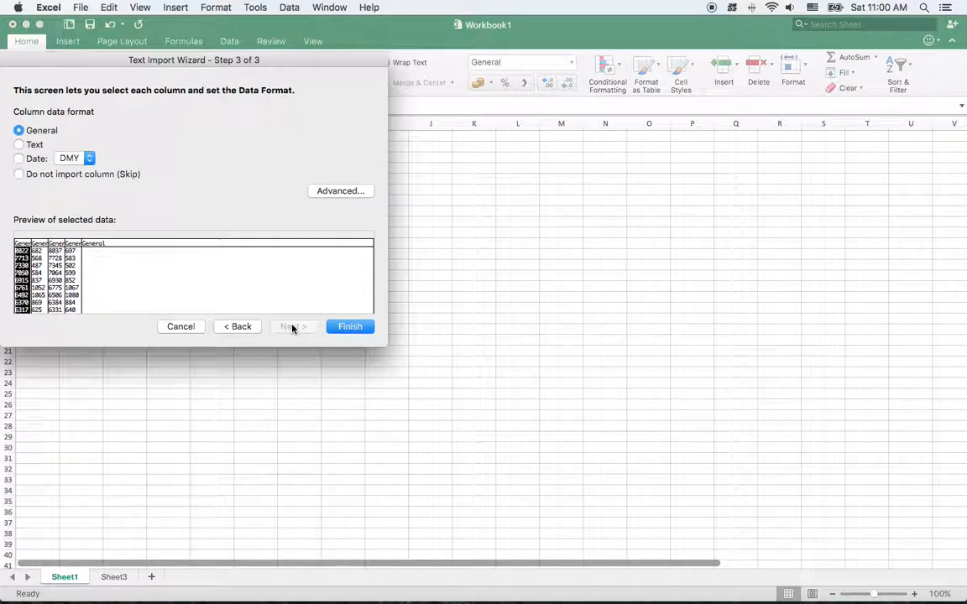
click(349, 327)
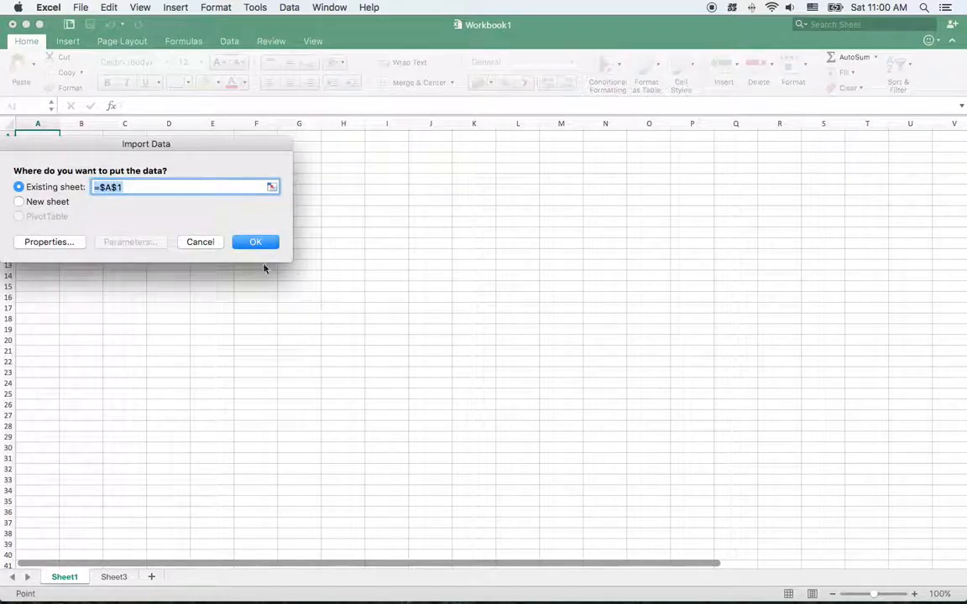
Try to place the imported data at =$A$1 on the existing Sheet1, then cancel the import
click(255, 243)
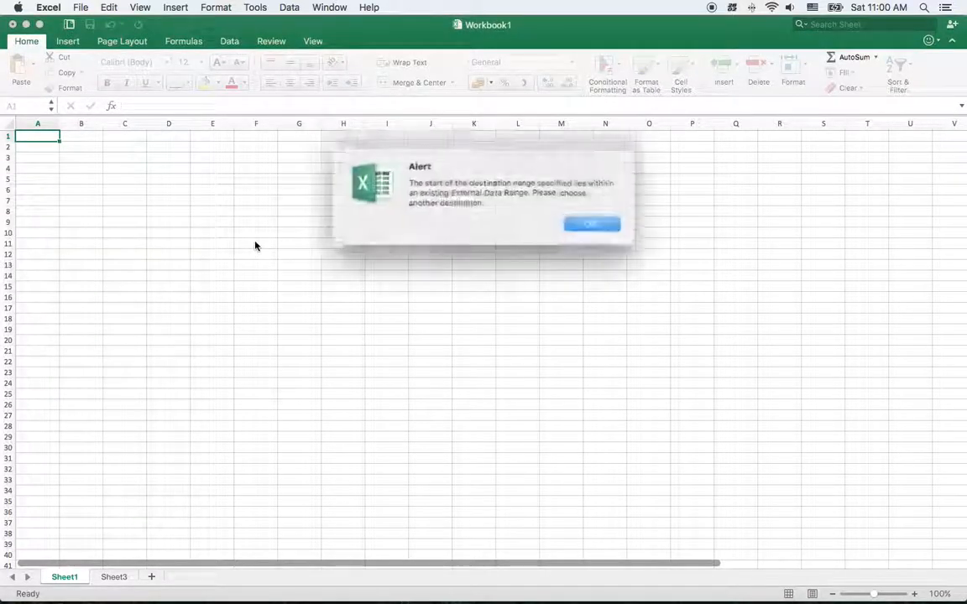
click(583, 221)
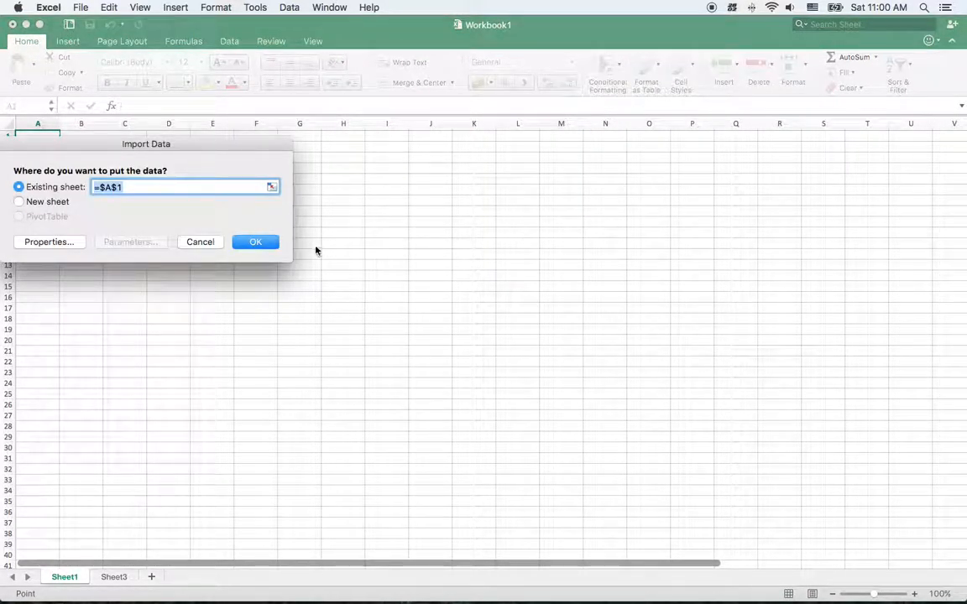
click(256, 243)
click(585, 223)
click(195, 243)
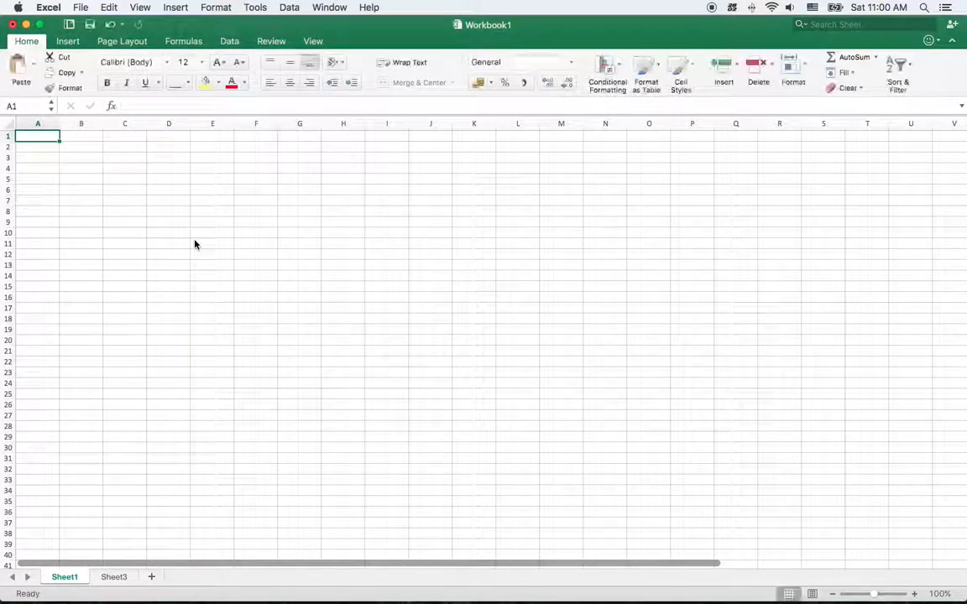
click(119, 577)
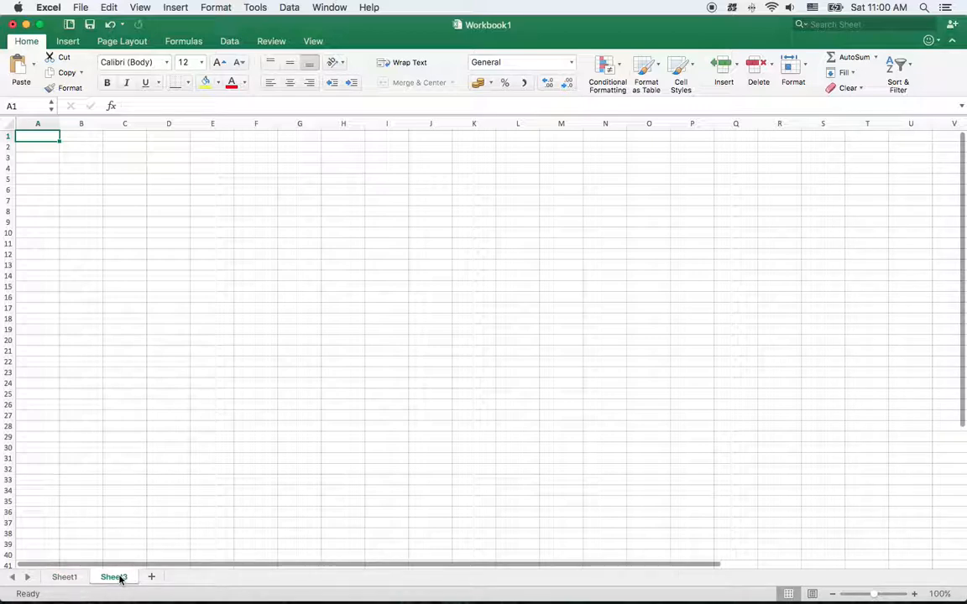
click(81, 7)
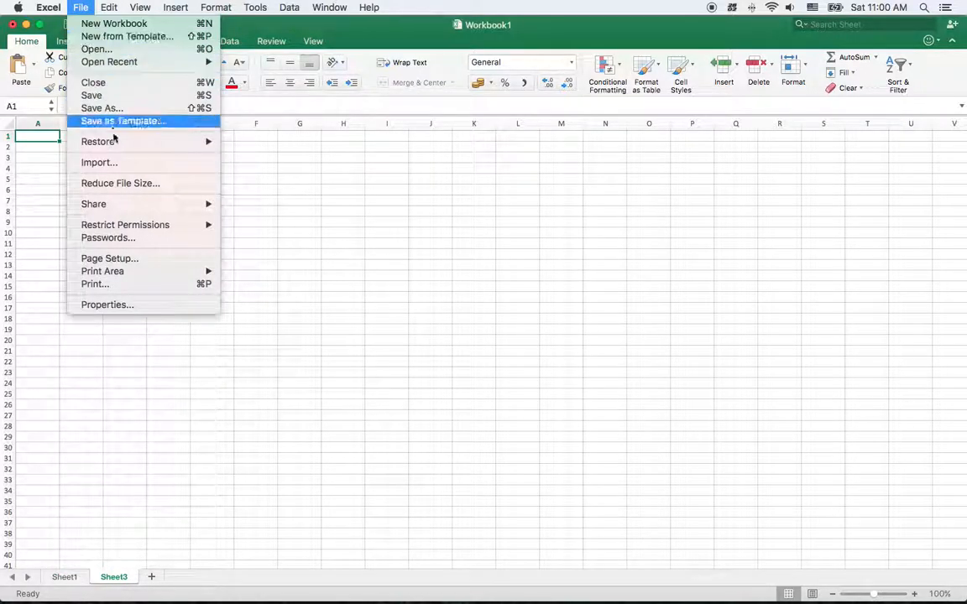
click(119, 162)
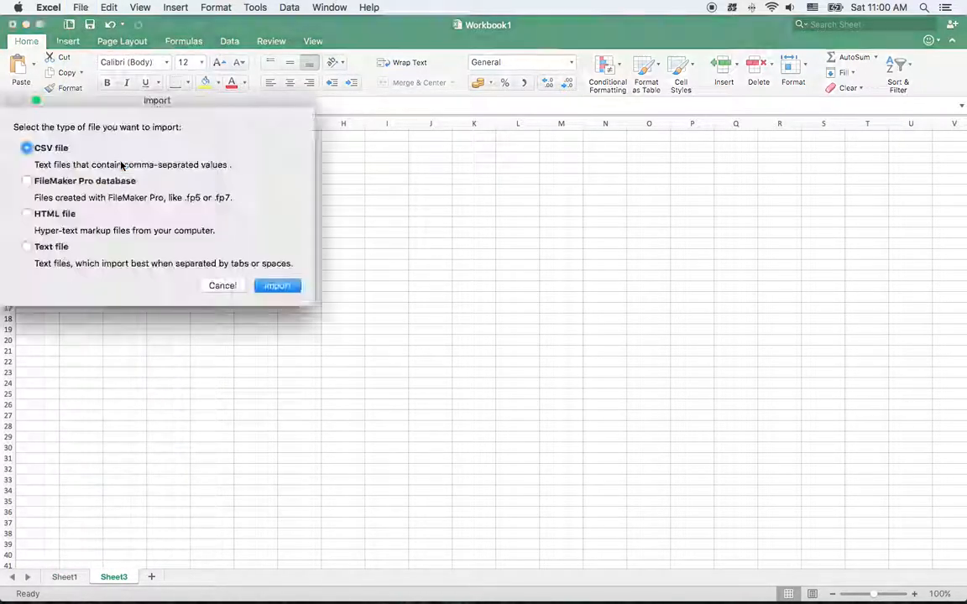
click(65, 245)
click(278, 286)
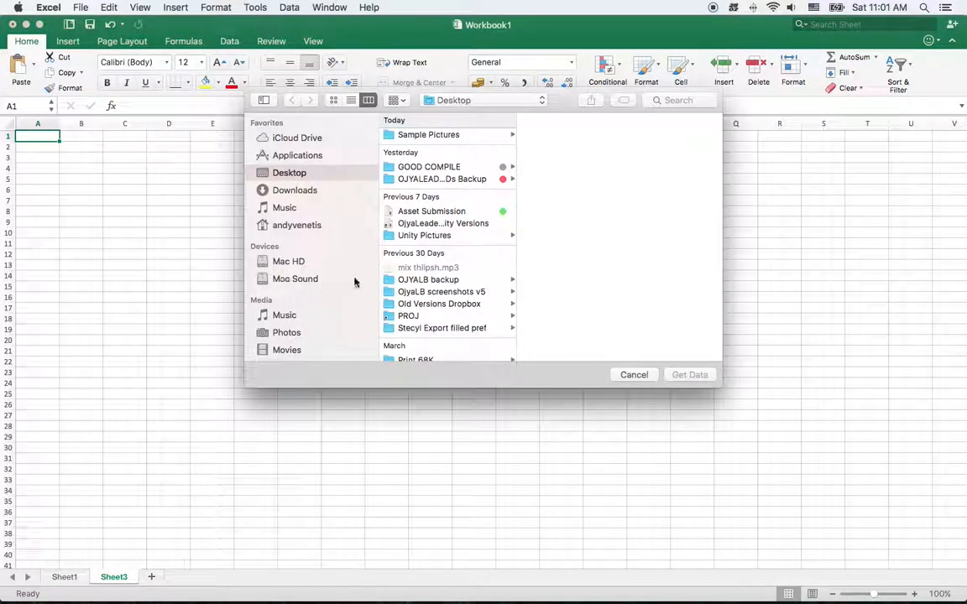
click(449, 136)
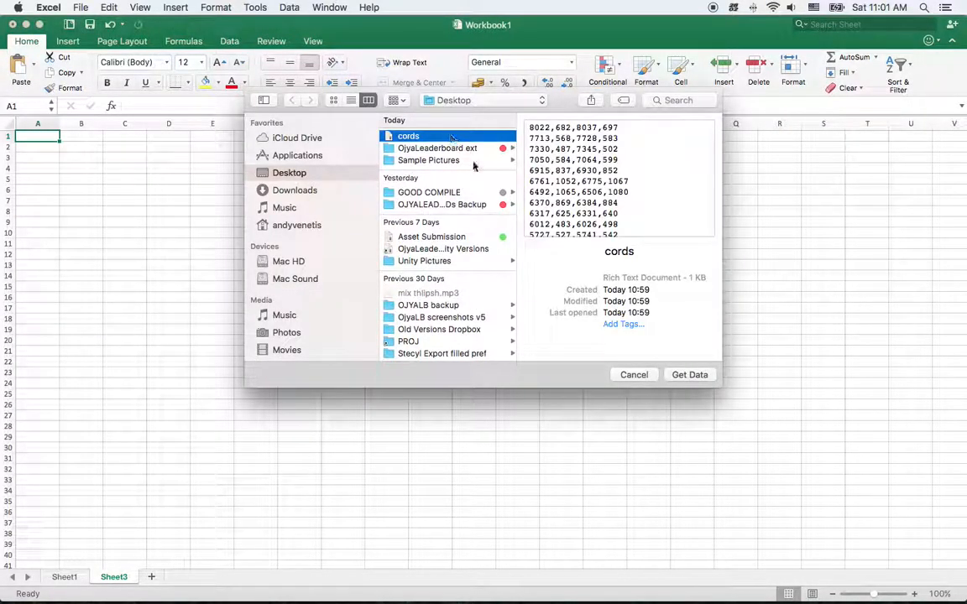
click(633, 375)
Close Workbook1 without saving the changes and create a new blank workbook
click(79, 8)
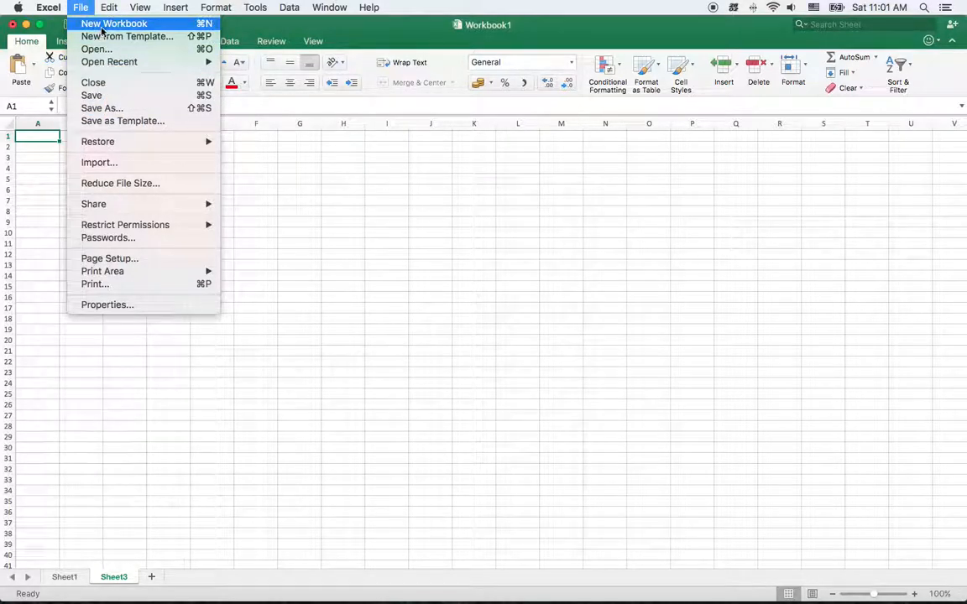
click(94, 82)
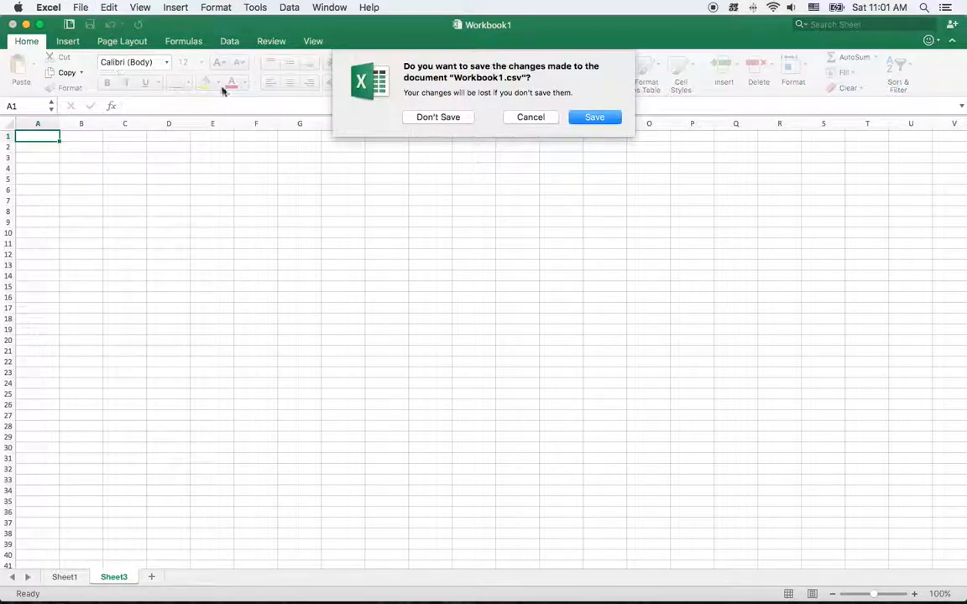
click(430, 118)
click(81, 7)
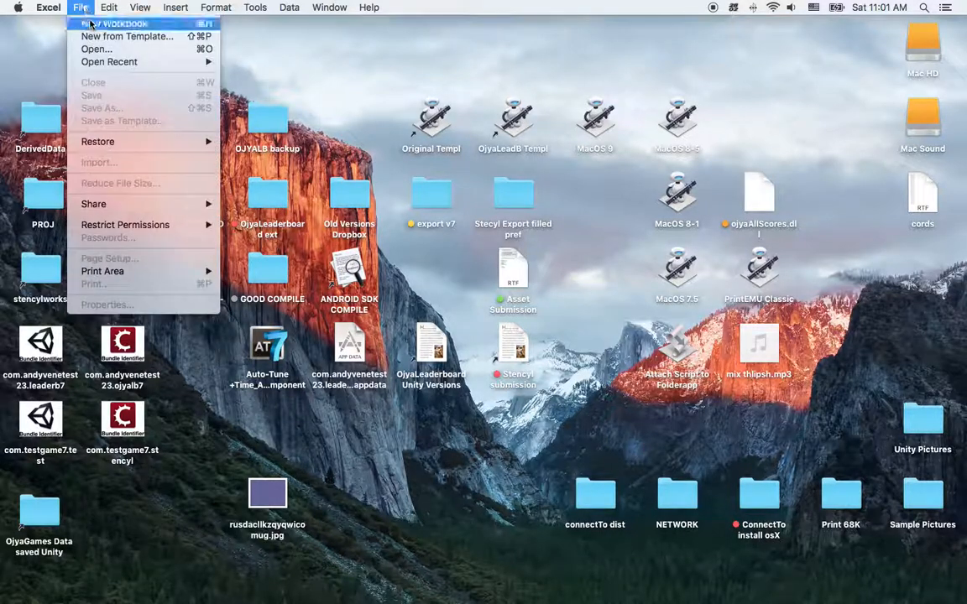
click(91, 25)
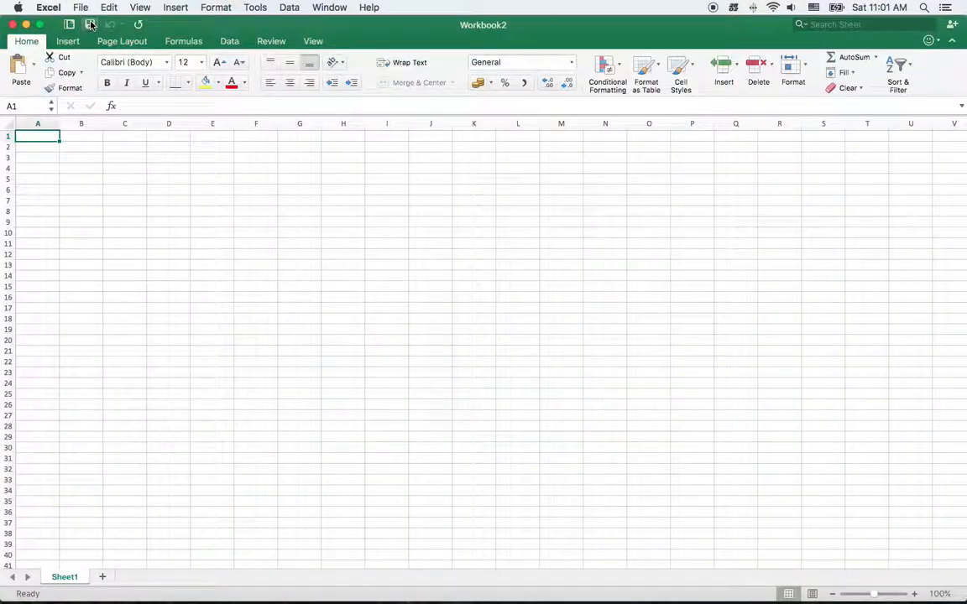
Start a text file import of cords from the Desktop into the new workbook
click(81, 7)
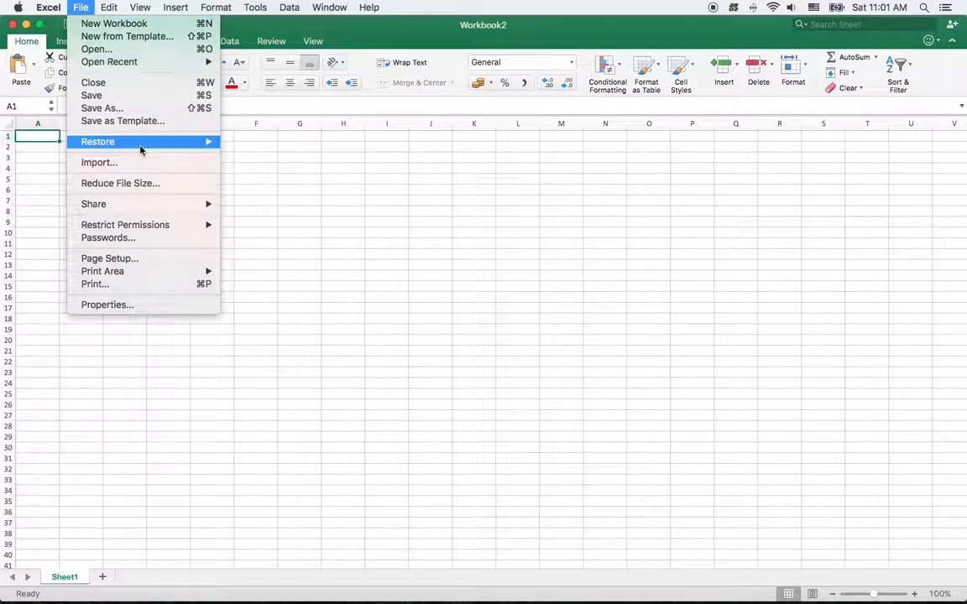
click(134, 163)
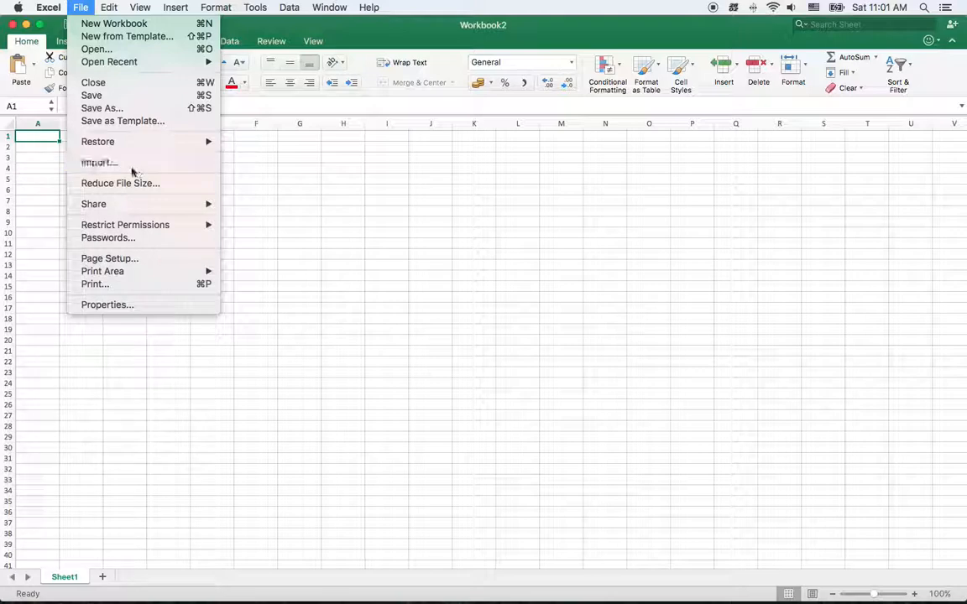
click(52, 248)
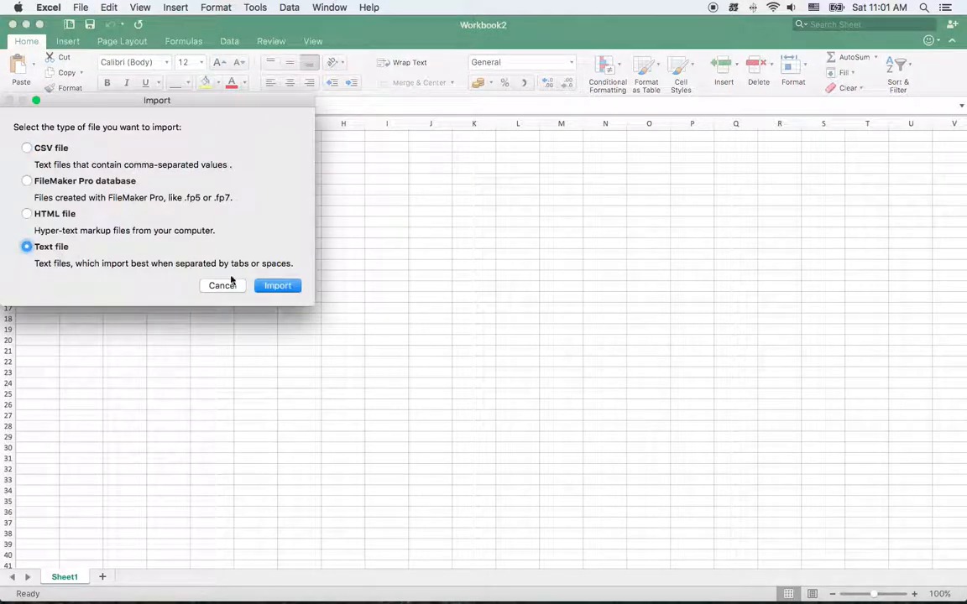
click(277, 285)
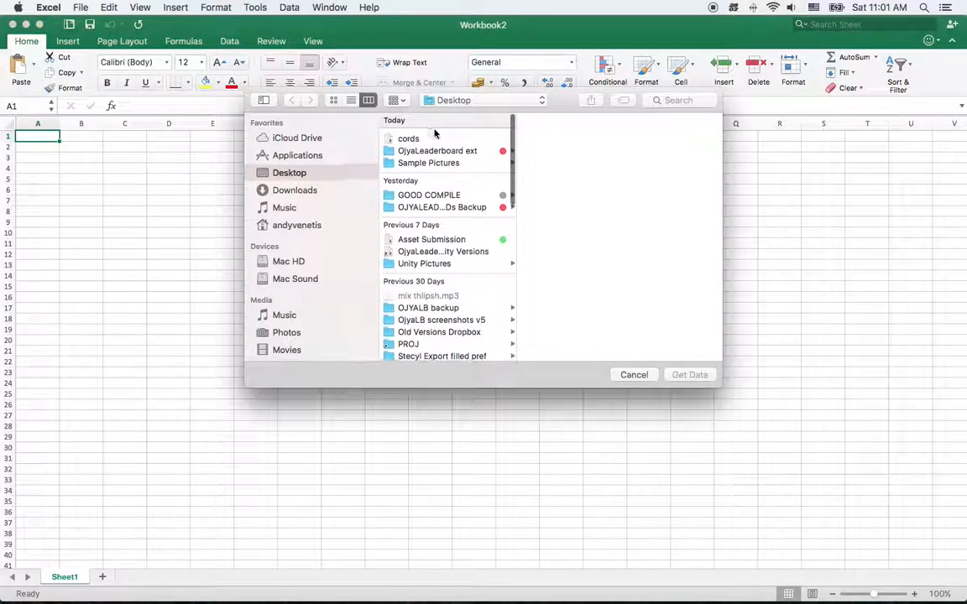
click(426, 136)
click(690, 375)
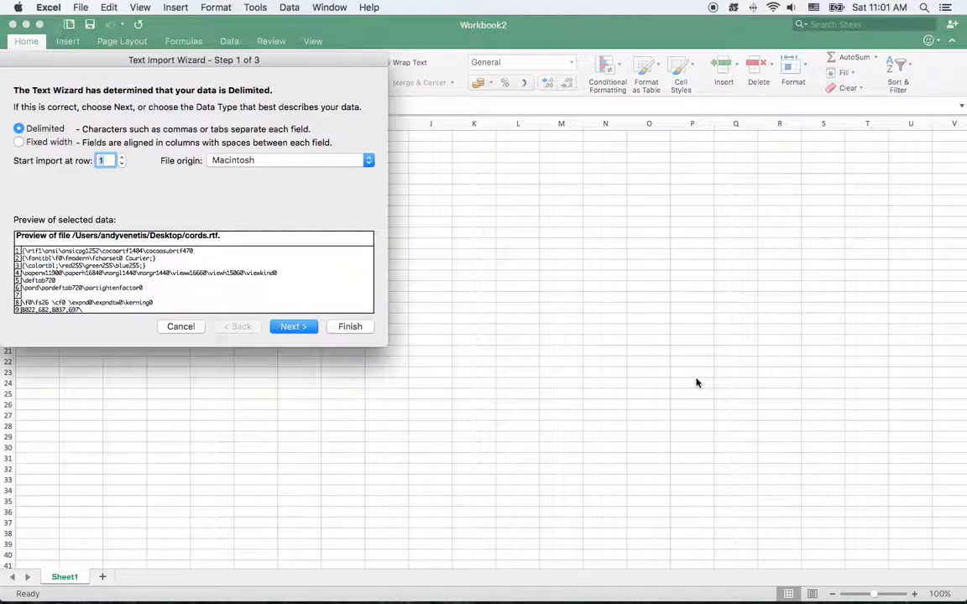
Set the delimited text import to begin at row 9 and proceed to the delimiter settings
click(122, 157)
click(122, 157)
click(122, 157)
click(121, 157)
click(121, 157)
click(122, 157)
click(122, 157)
click(121, 157)
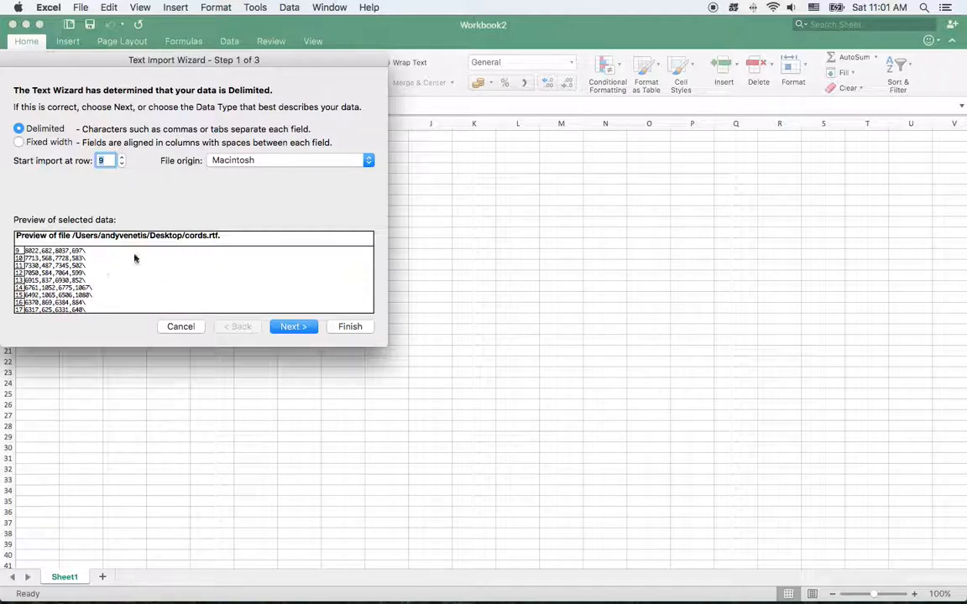
click(307, 328)
Split the data by comma and backslash instead of tab, and import it in General format into Sheet1 starting at A1
click(19, 129)
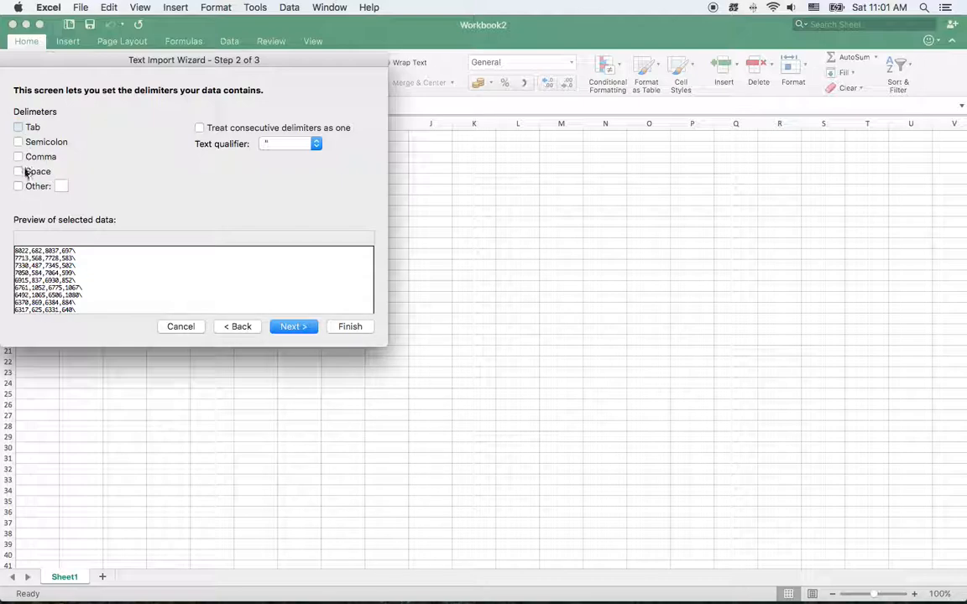
click(18, 157)
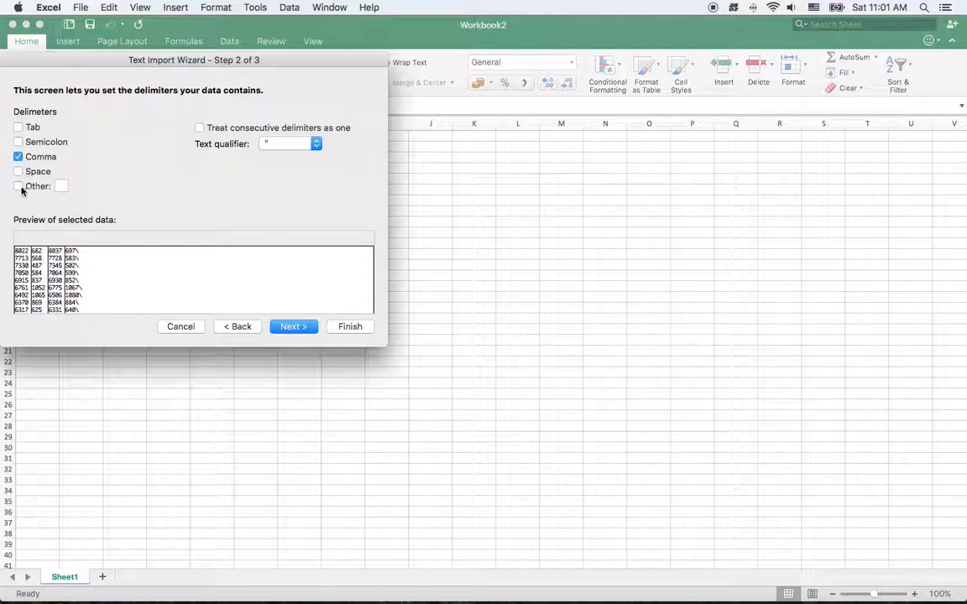
click(59, 185)
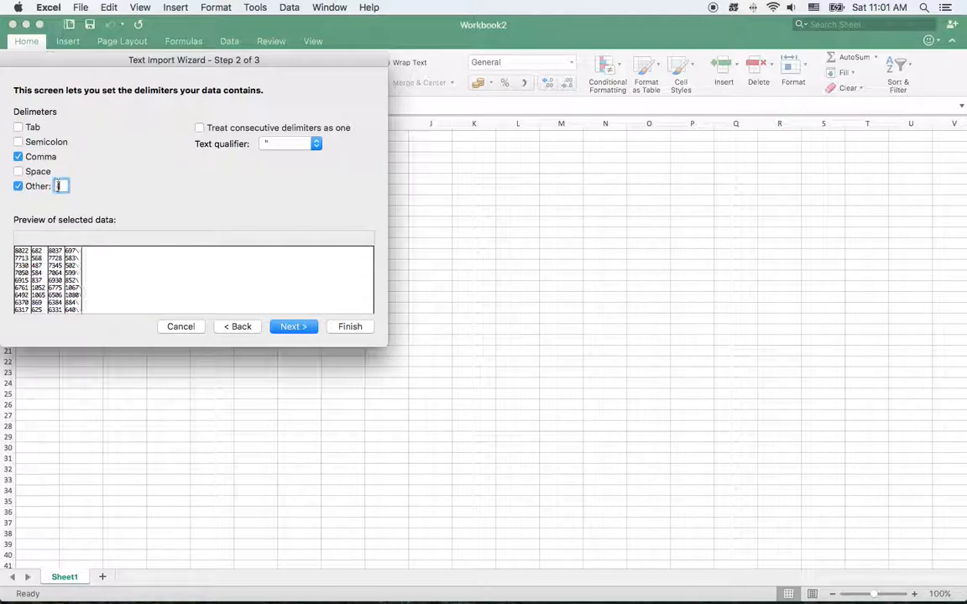
click(294, 327)
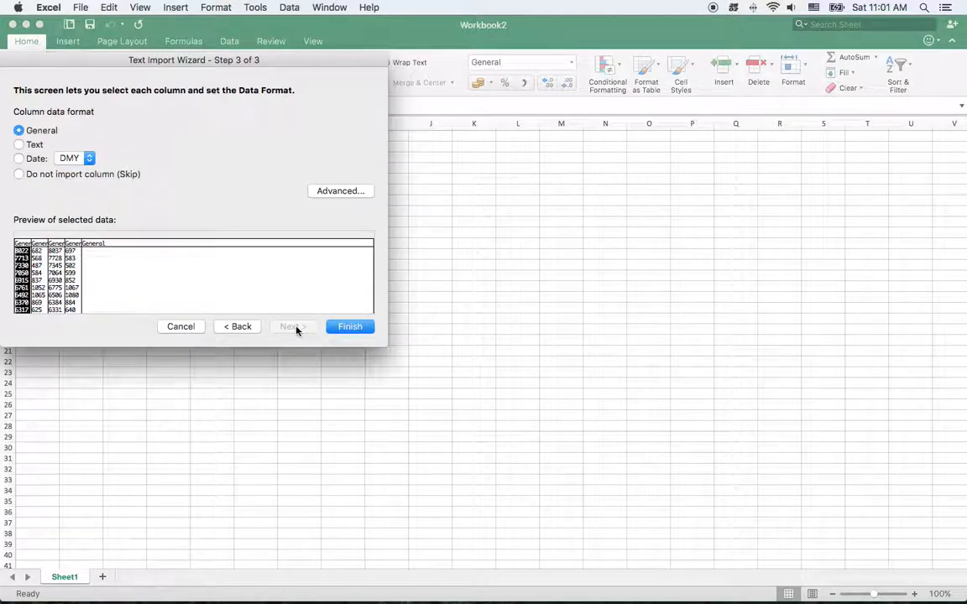
click(349, 328)
click(254, 244)
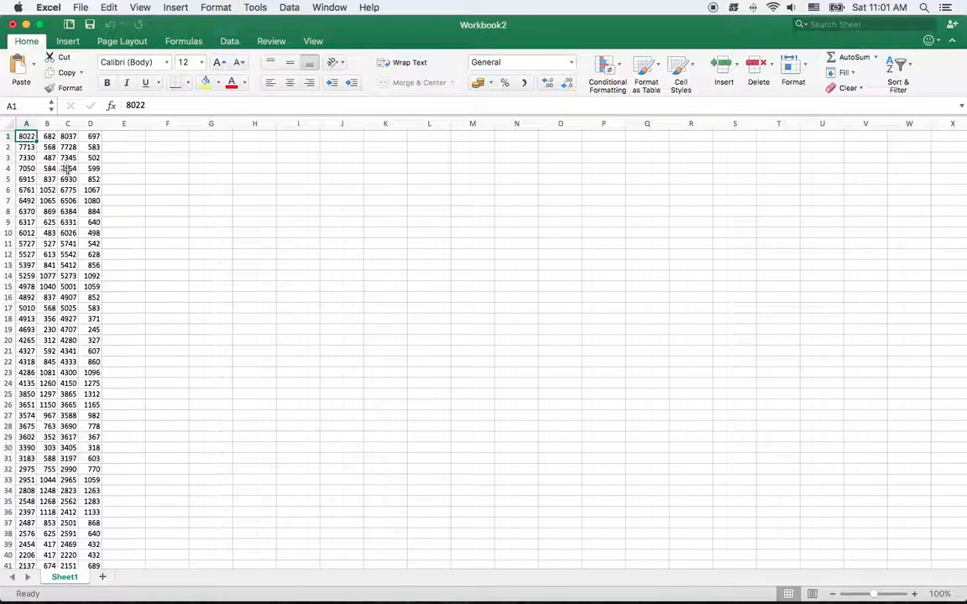
Add two blank sheets, Sheet2 and Sheet3, to the workbook and return to Sheet1
click(101, 577)
click(151, 577)
click(64, 577)
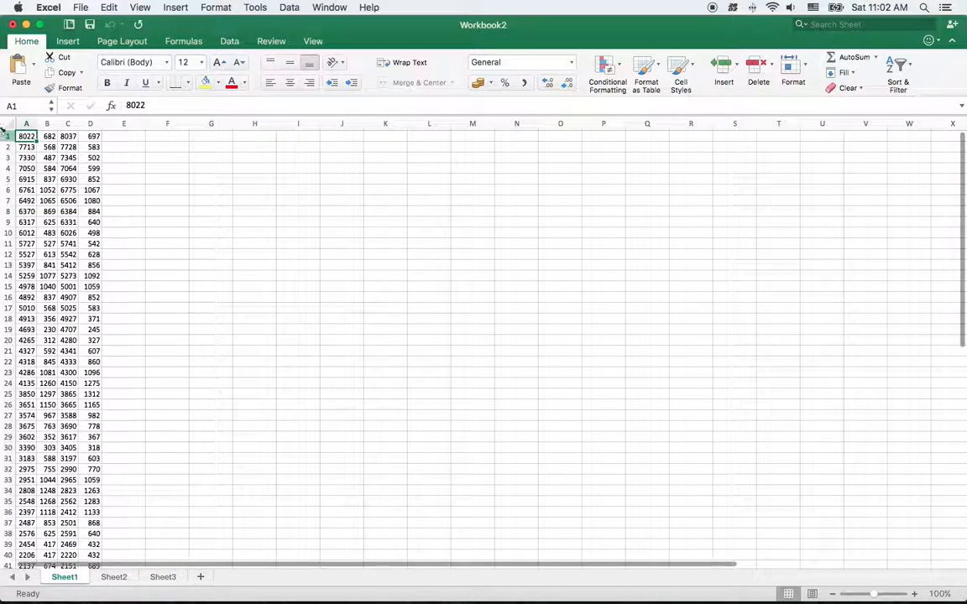
Copy column A of Sheet1 with the X coordinates into column A of Sheet2
click(27, 125)
key(super+c)
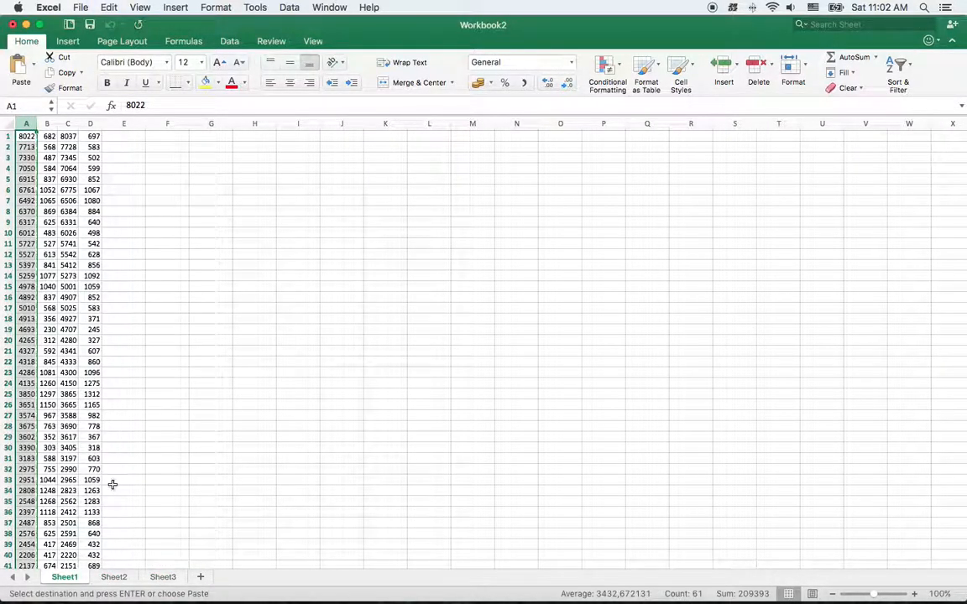
click(115, 578)
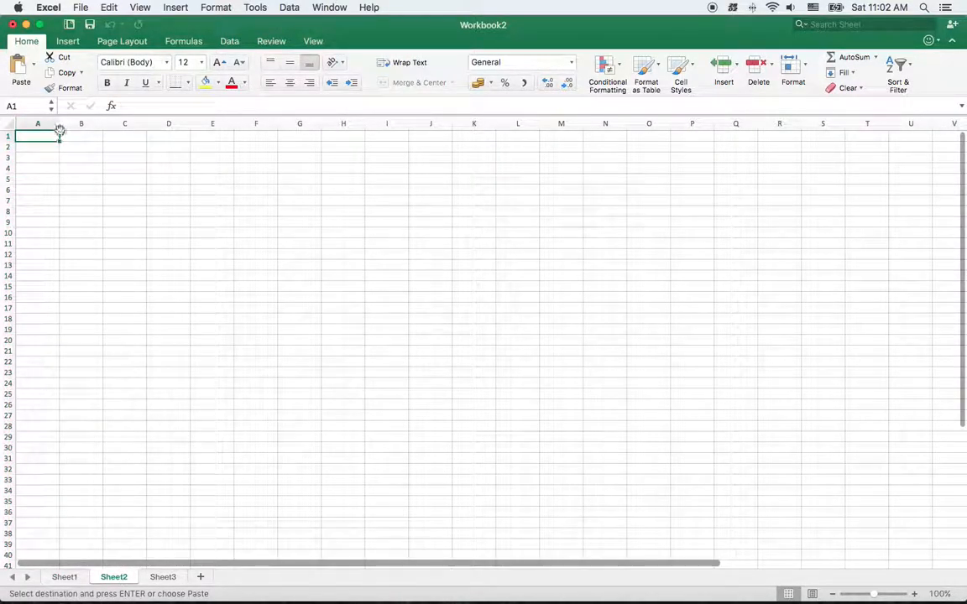
click(49, 124)
key(super+v)
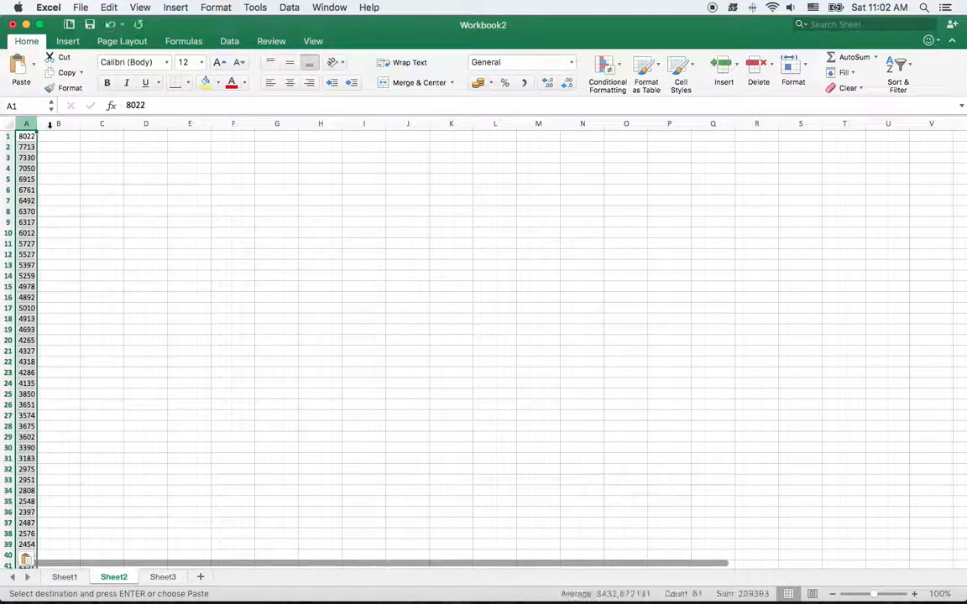
Copy column B of Sheet1 with the Y coordinates into column A of Sheet3
click(165, 578)
click(71, 579)
click(49, 124)
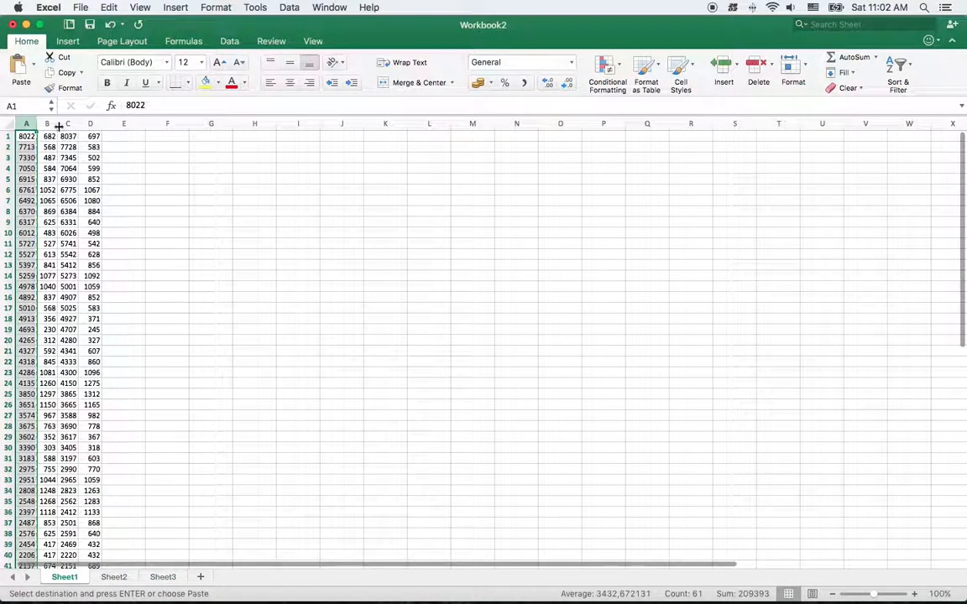
key(super+c)
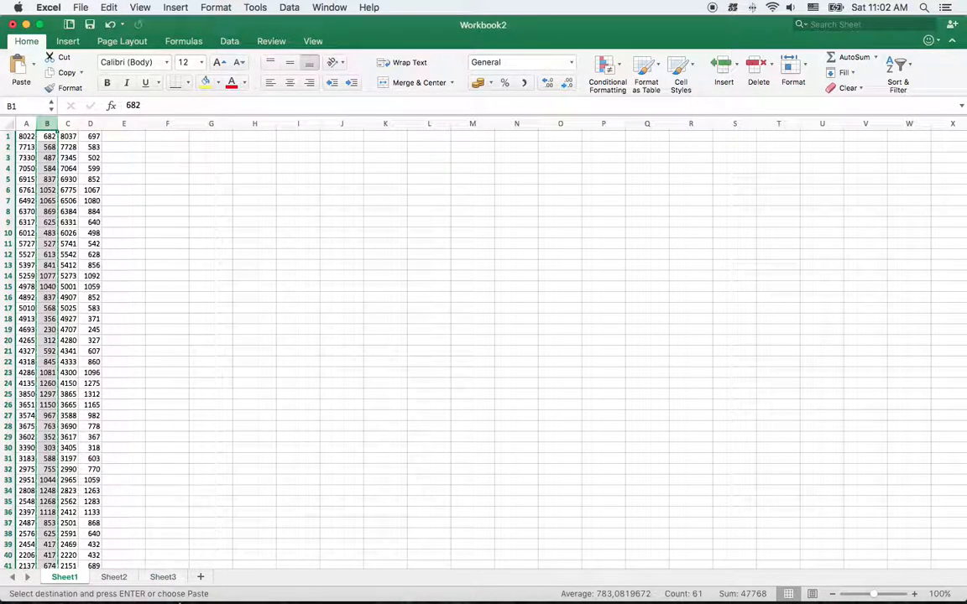
click(162, 578)
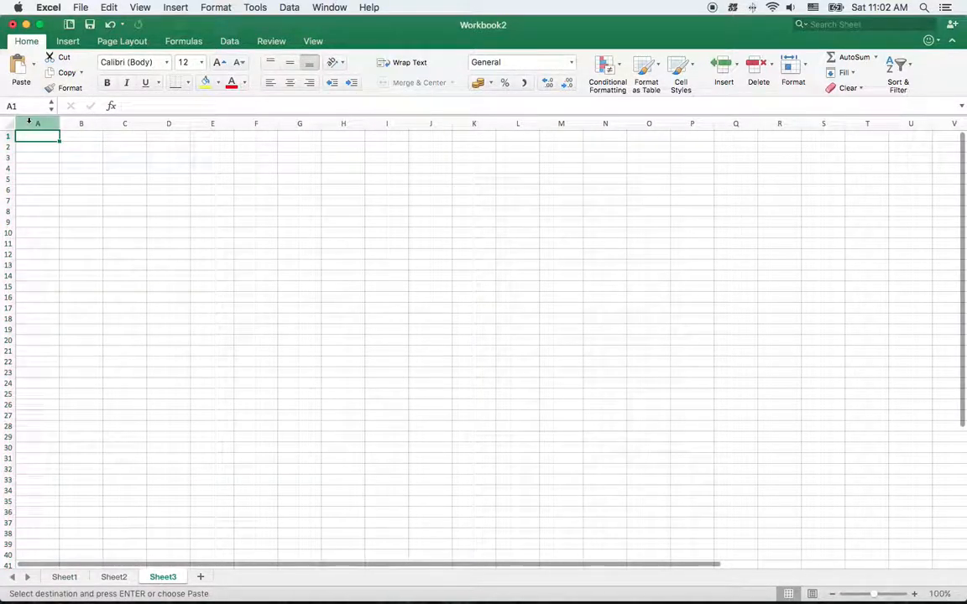
click(33, 125)
key(super+v)
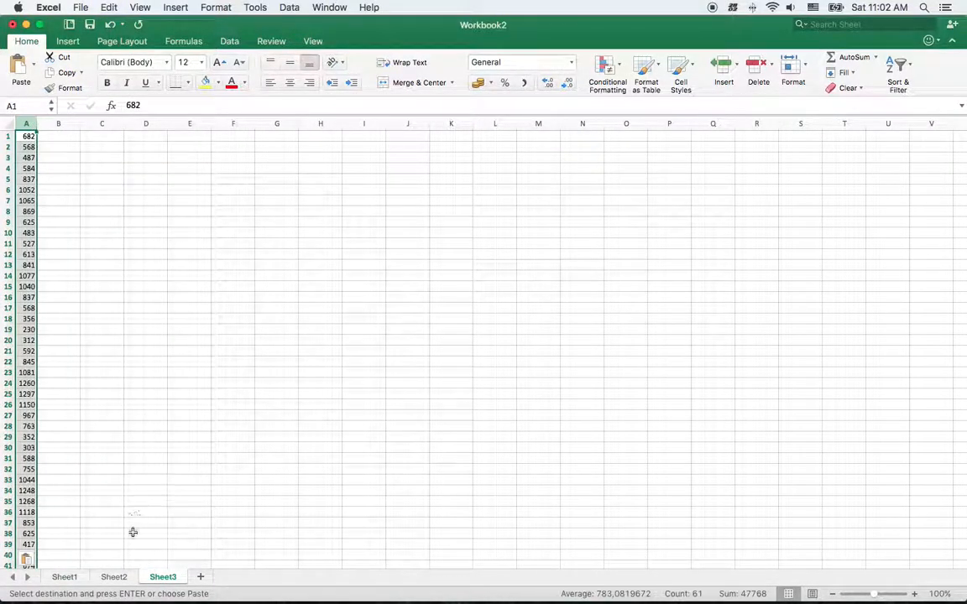
Save only Sheet2 as a Comma Separated Values (.csv) file named xcords on the Desktop, and return to Sheet3
click(118, 578)
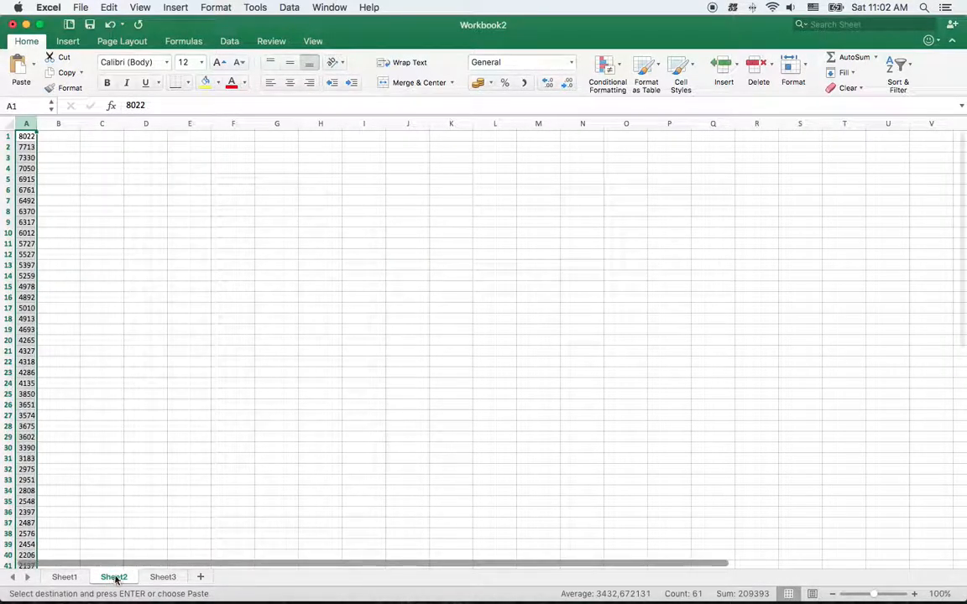
click(66, 6)
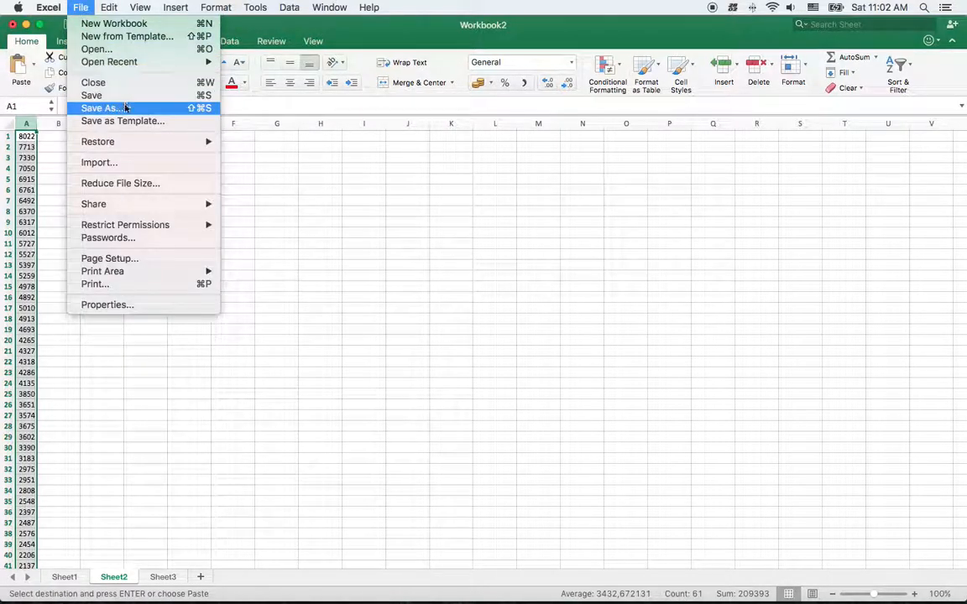
click(123, 108)
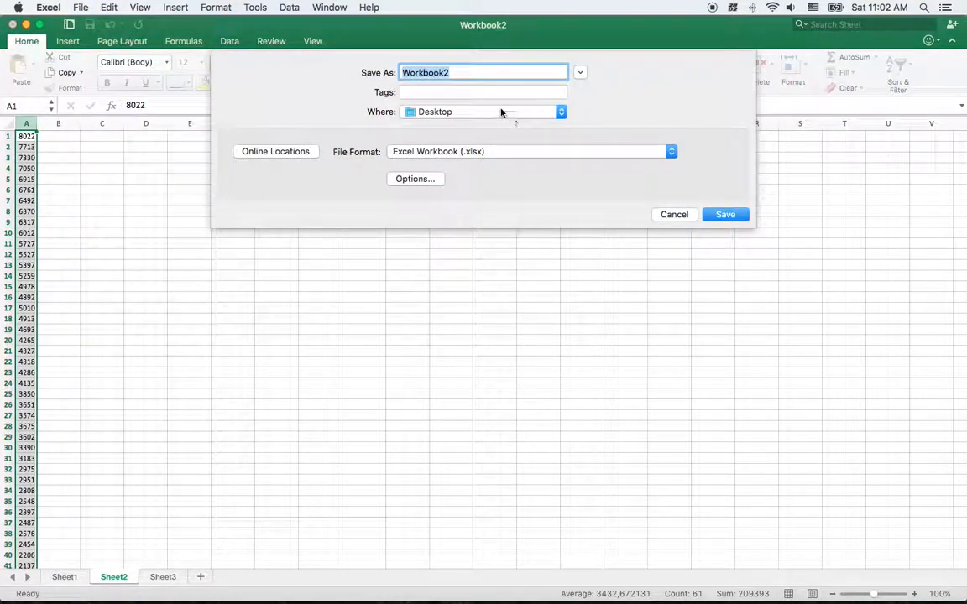
text(xcords)
click(546, 151)
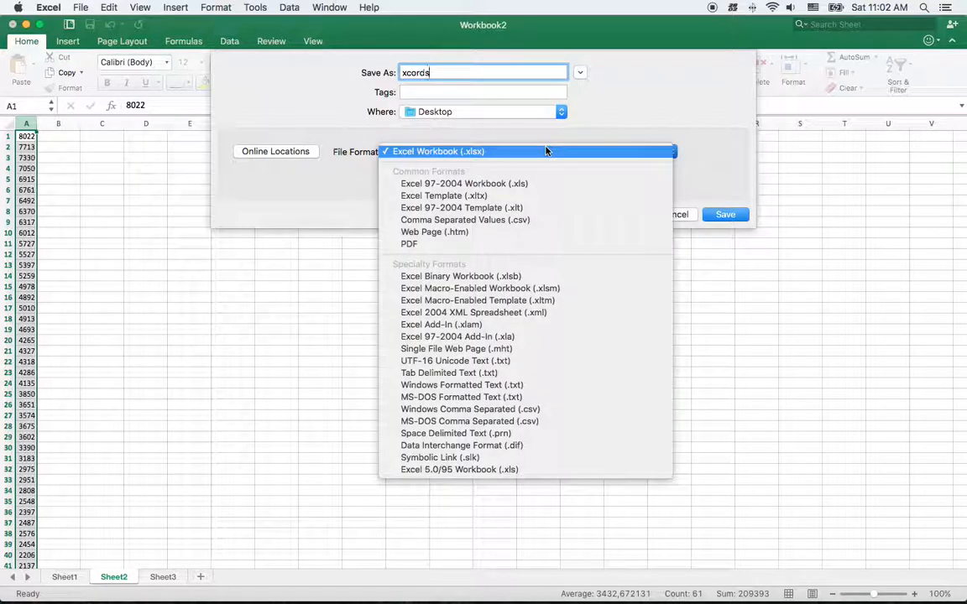
click(518, 221)
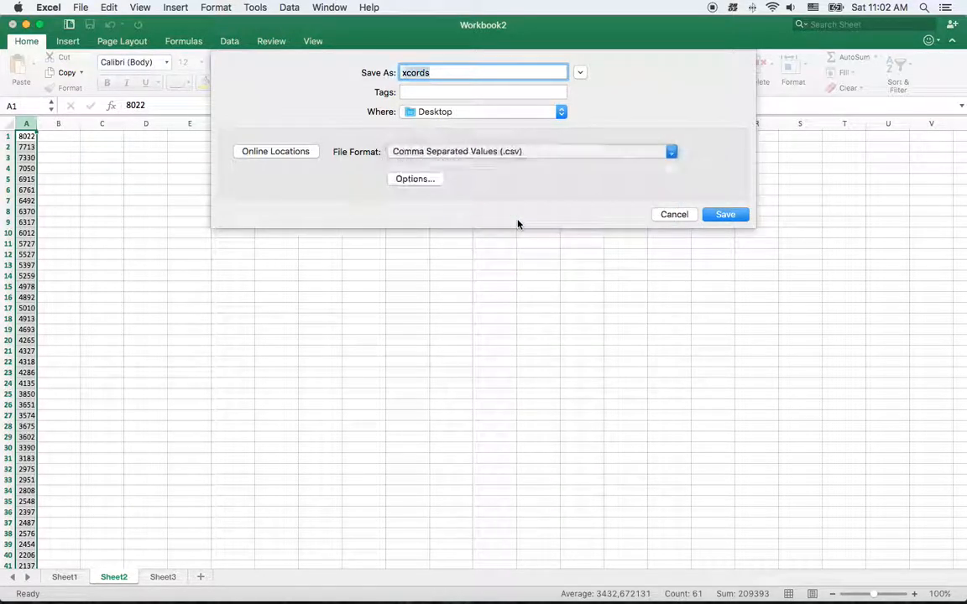
click(719, 215)
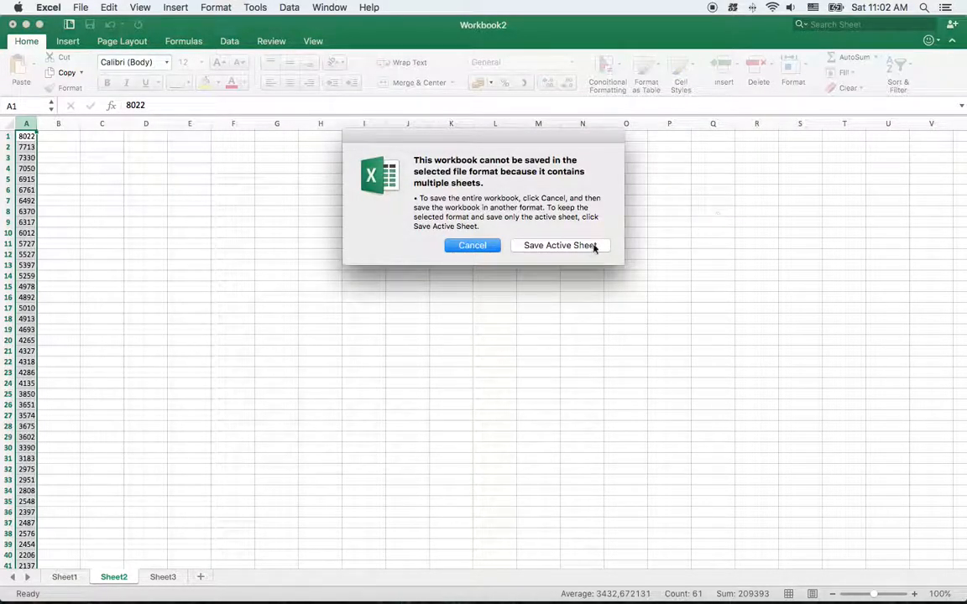
click(578, 246)
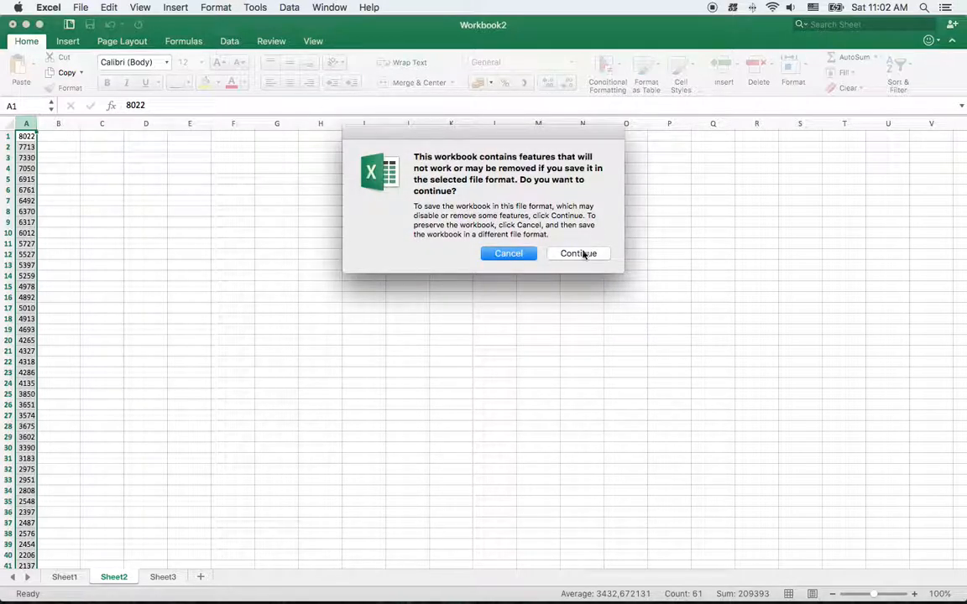
click(579, 253)
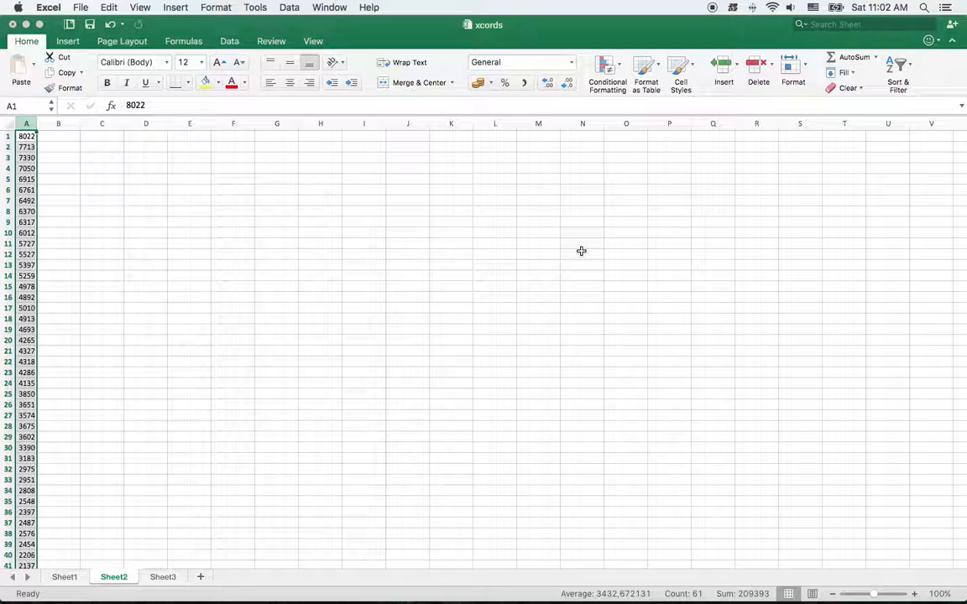
click(167, 578)
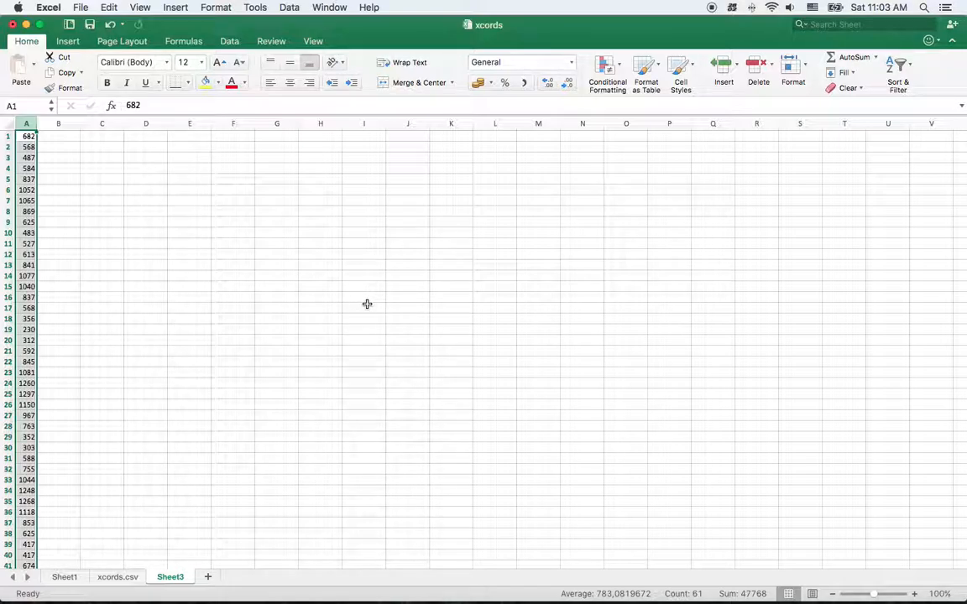
Switch to Stencyl and create a List attribute named listXfortest in the OjyaLeaderboard behavior
key(ctrl+Left)
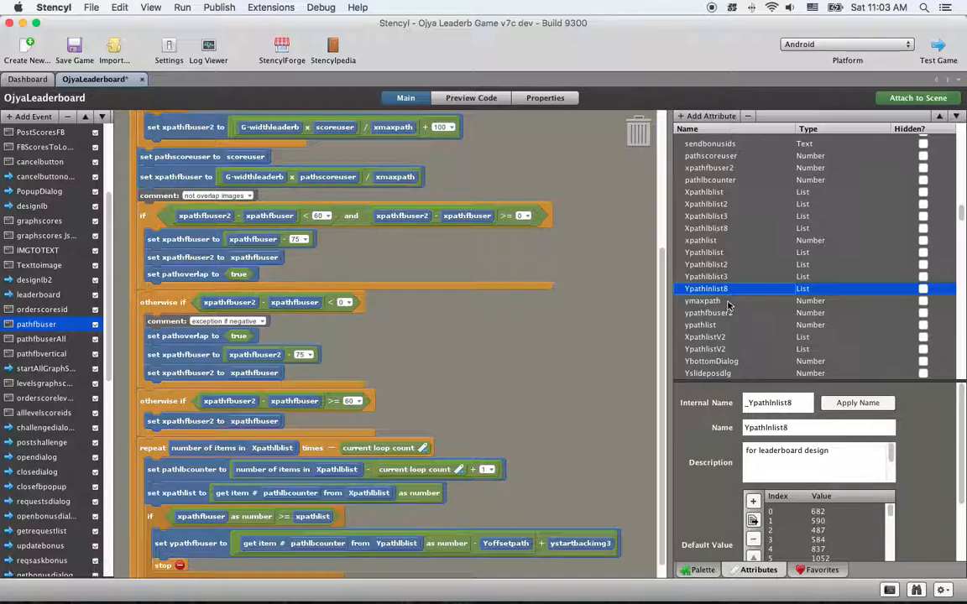
click(682, 117)
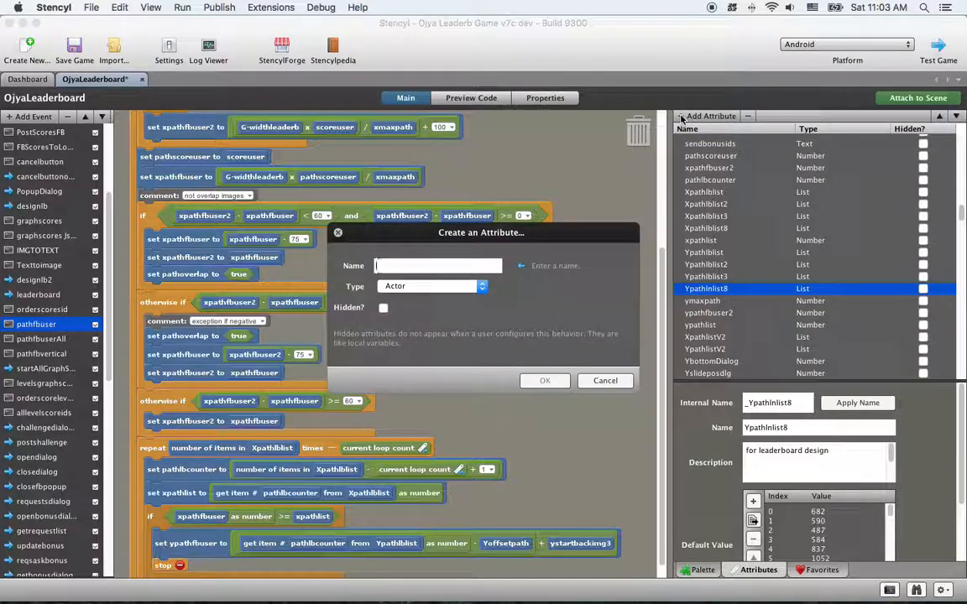
text(list)
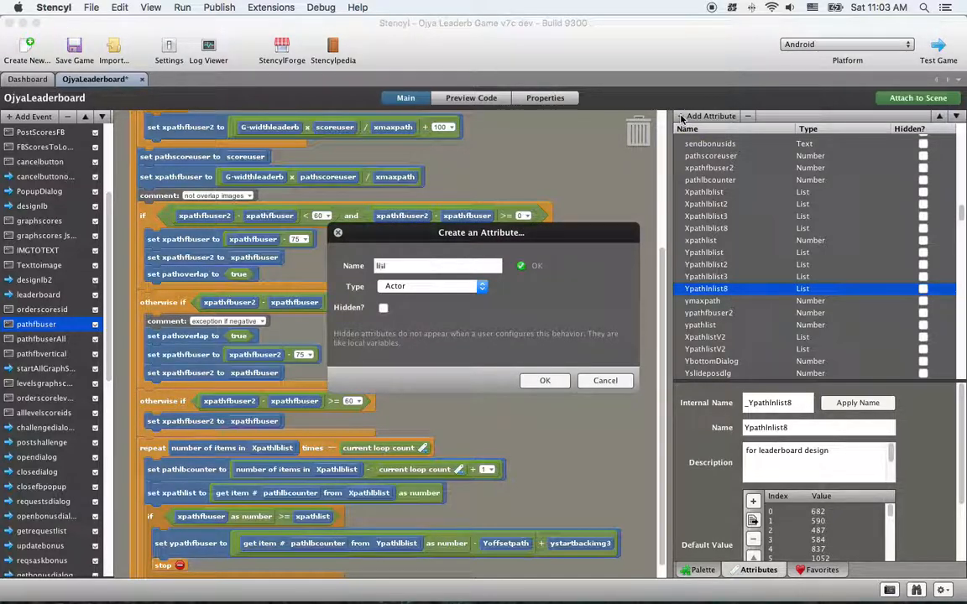
text(Xf)
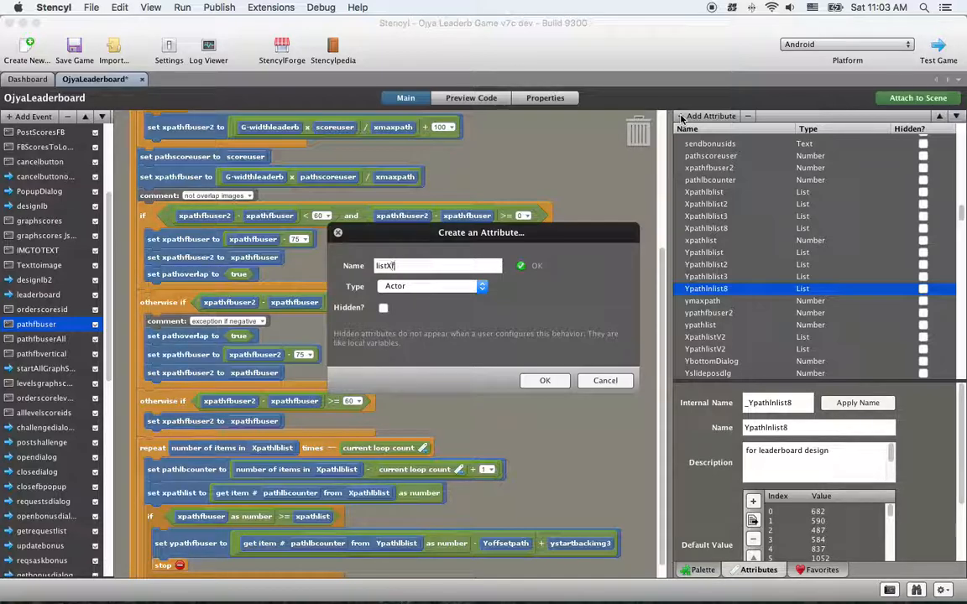
text(orteat)
click(457, 286)
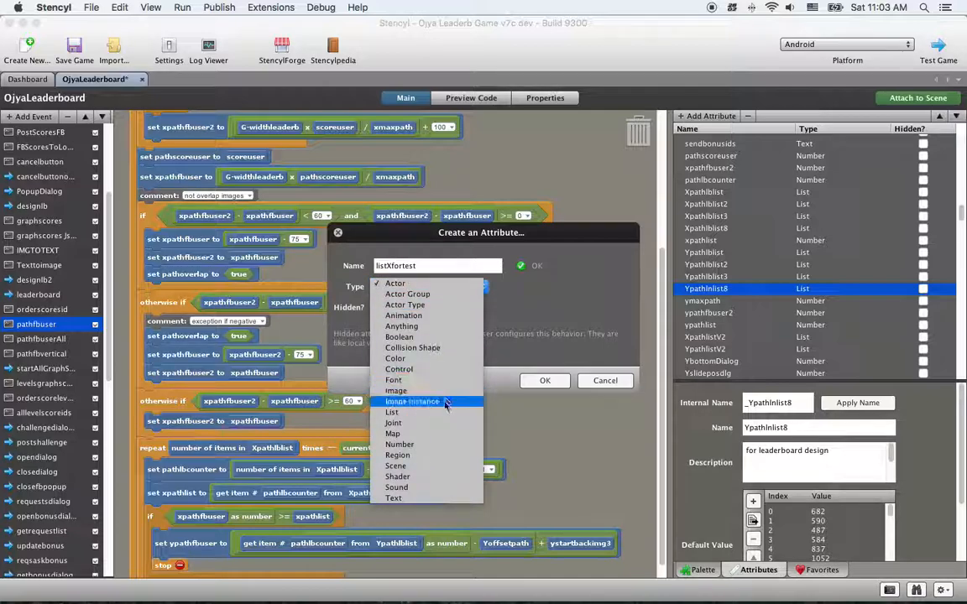
click(446, 411)
click(559, 384)
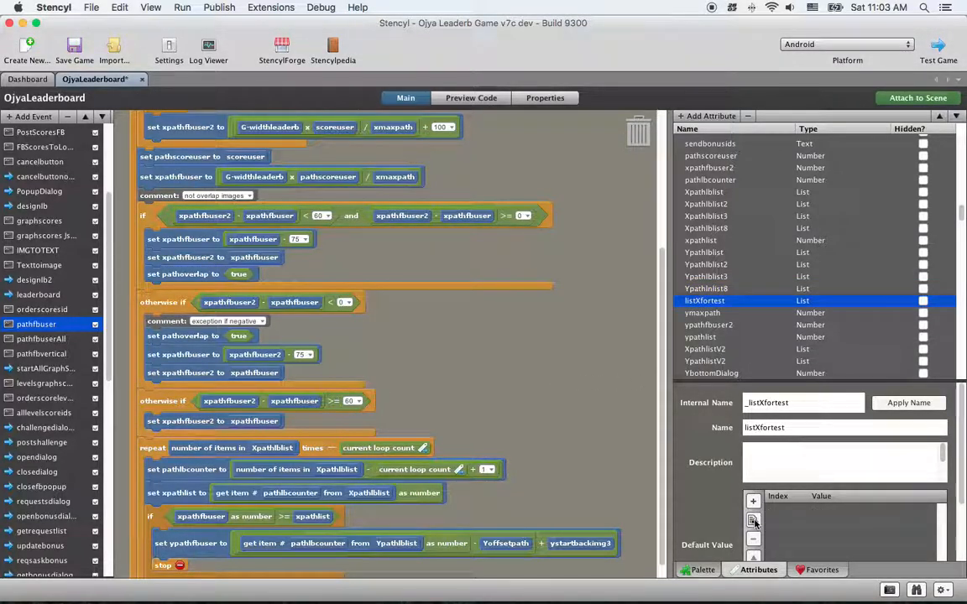
Import the xcords CSV file from the Desktop as the default values of the listXfortest attribute
scroll(753, 503, down, 3)
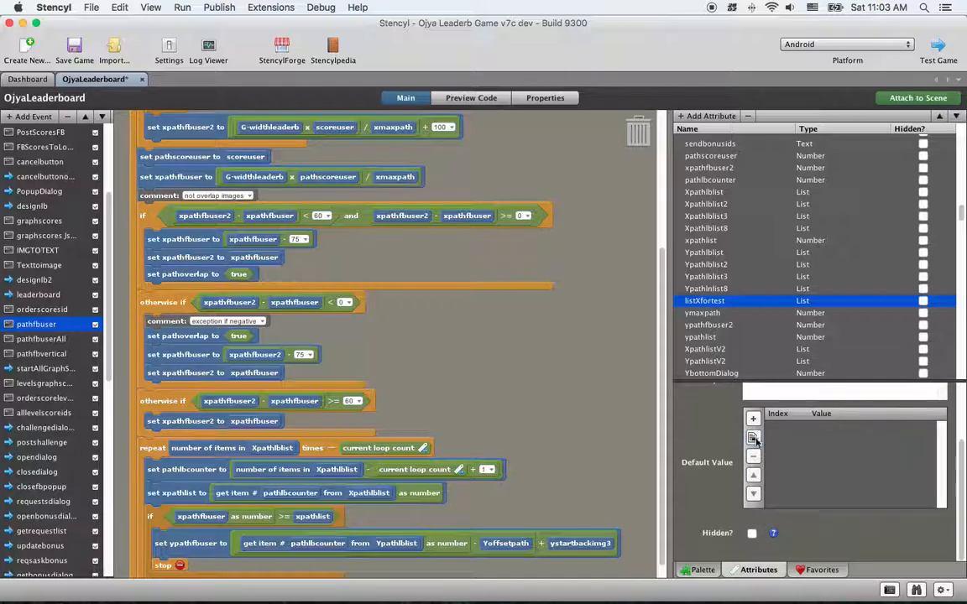
click(753, 439)
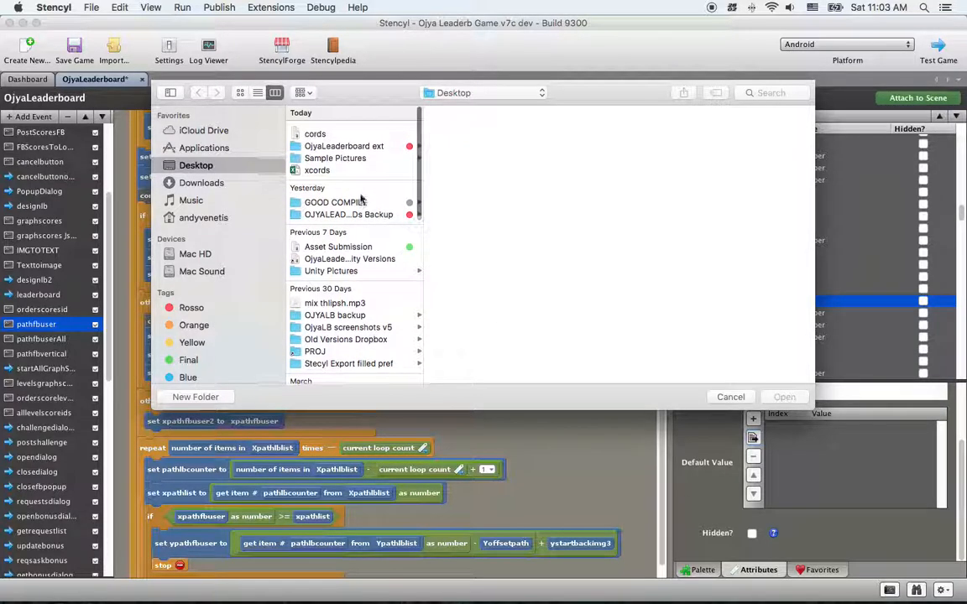
click(351, 128)
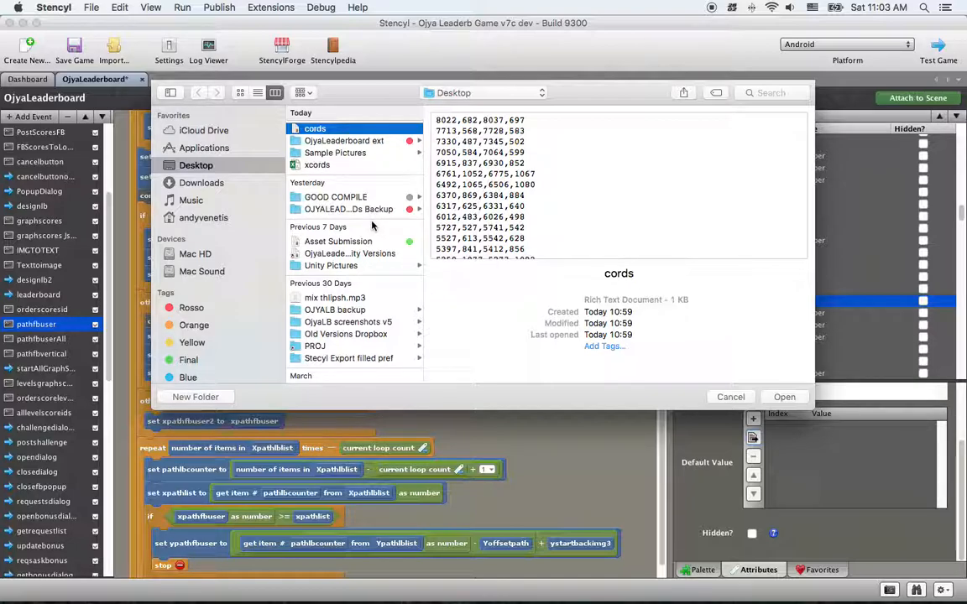
click(335, 167)
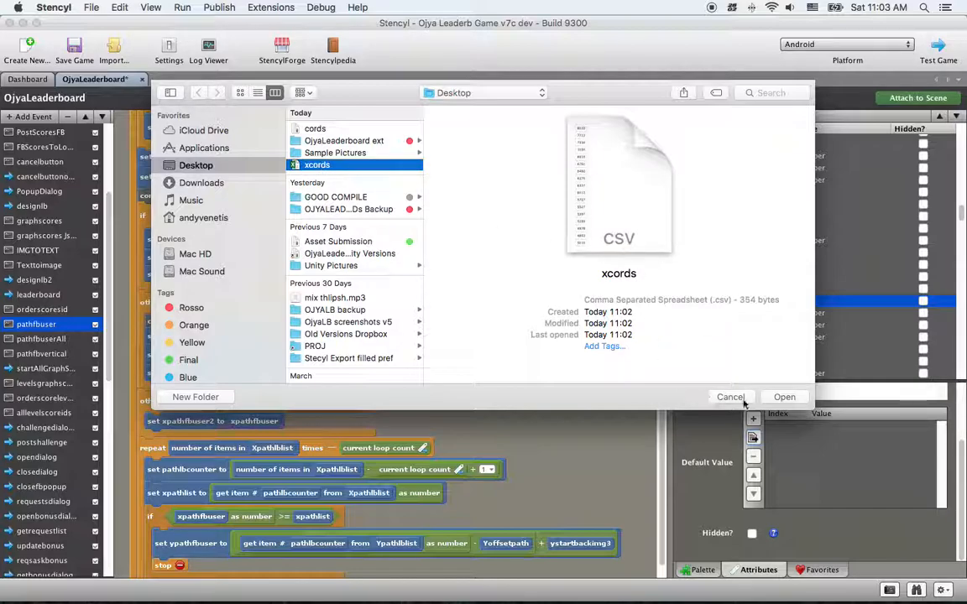
click(783, 397)
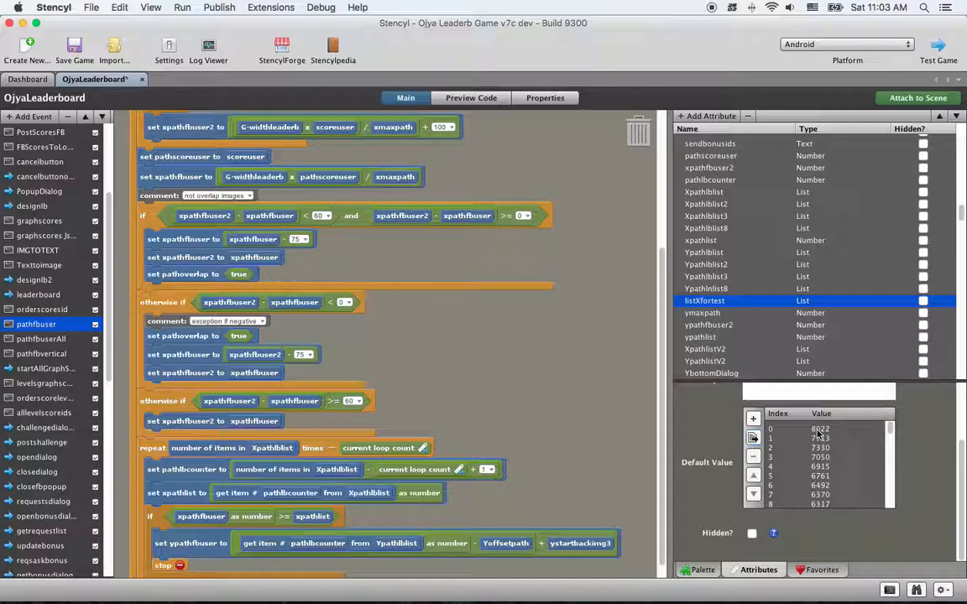
Compare the default values of Xpathlblist8 and listXfortest, and review the blocks of the pathfbuserAll event that use the path lists
click(720, 229)
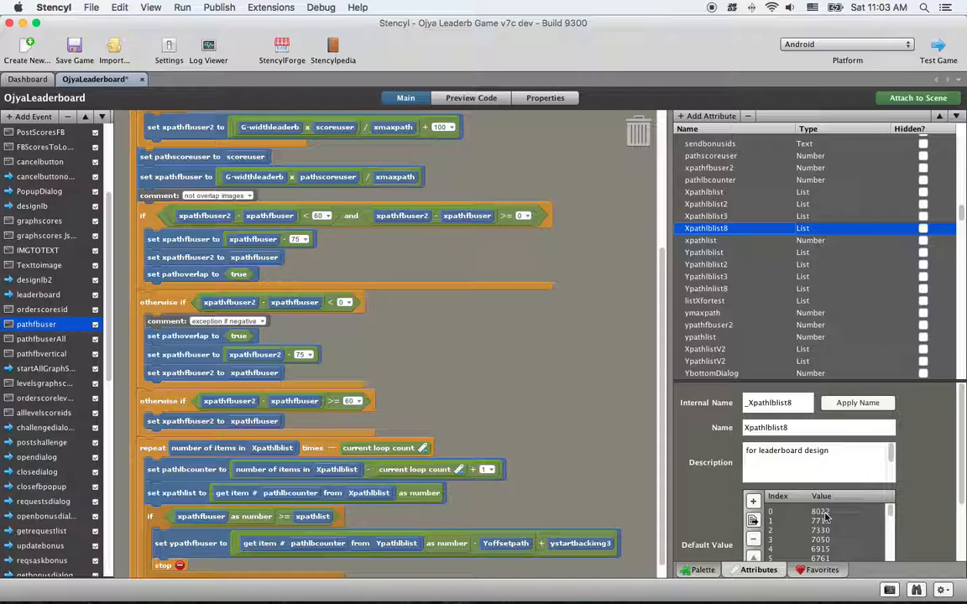
click(724, 302)
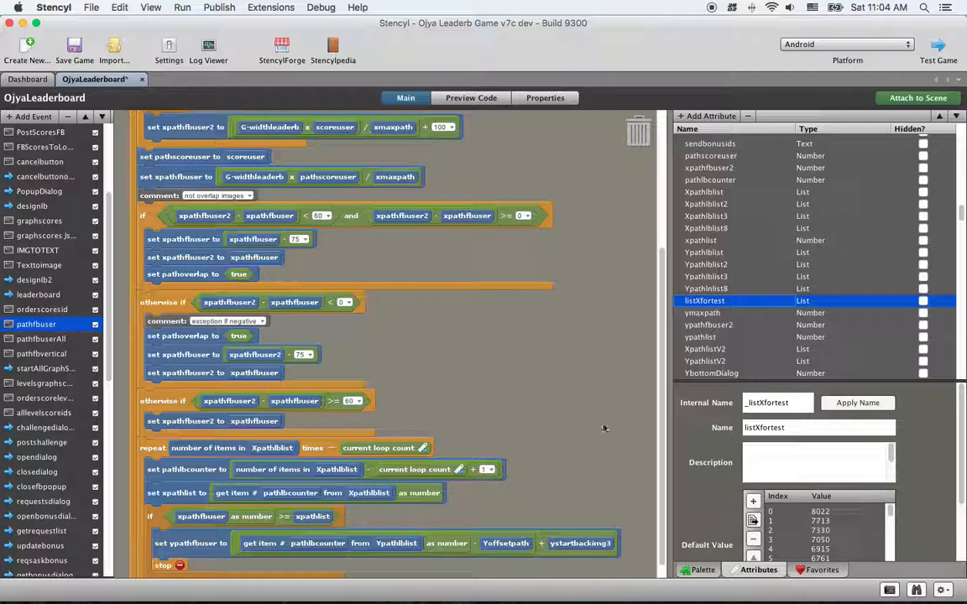
click(38, 339)
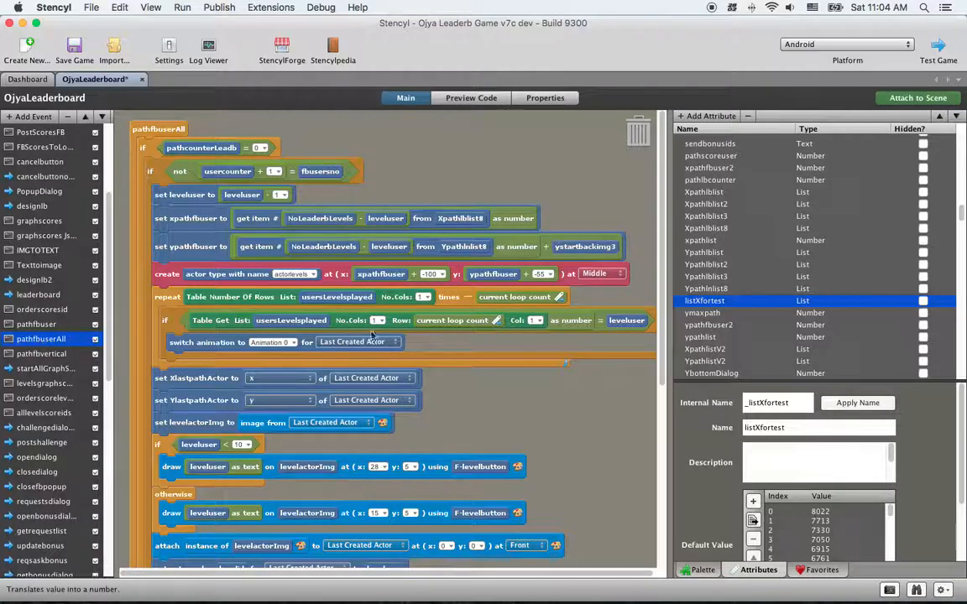
scroll(611, 452, down, 3)
scroll(610, 451, down, 6)
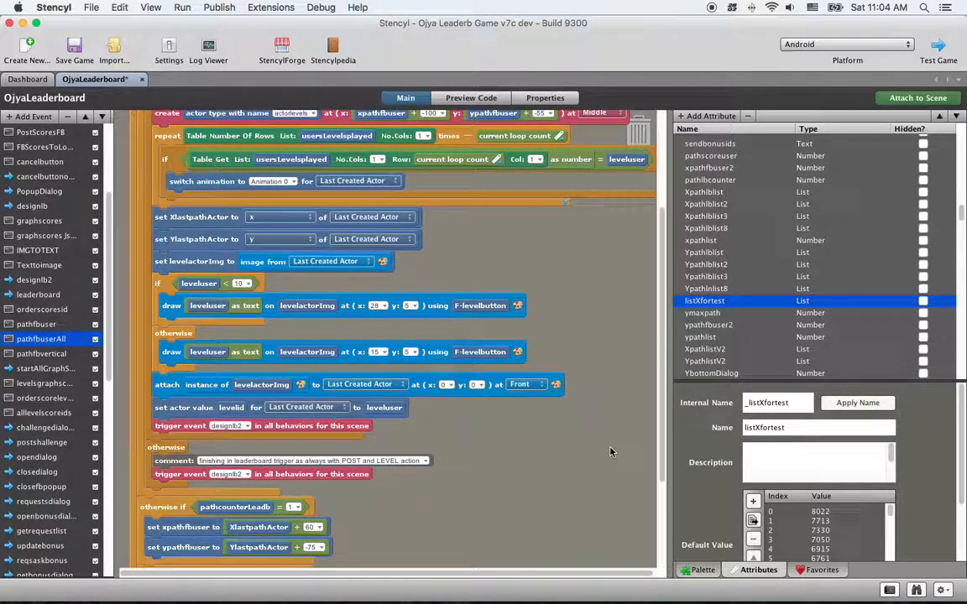
scroll(610, 451, up, 9)
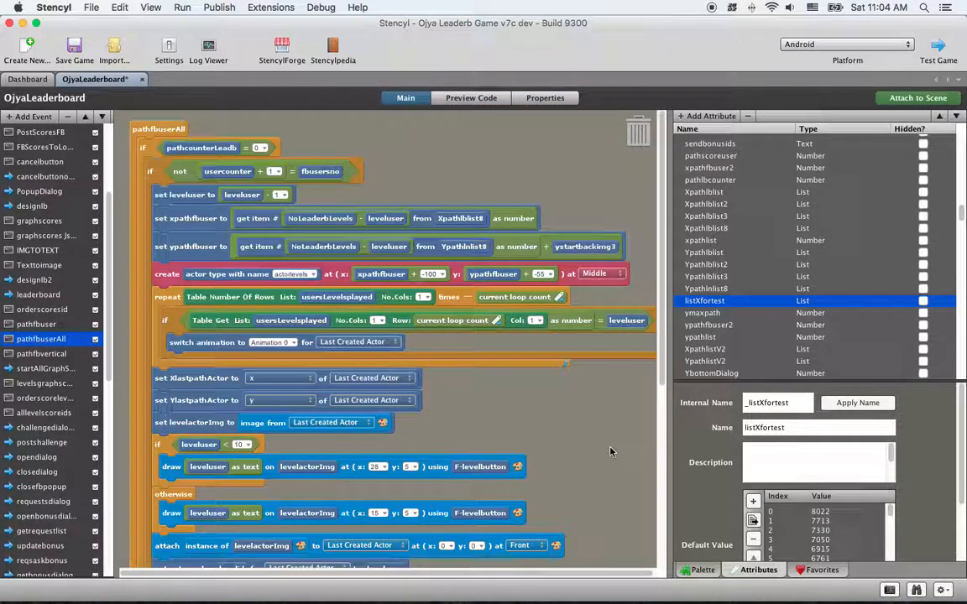
scroll(610, 452, down, 5)
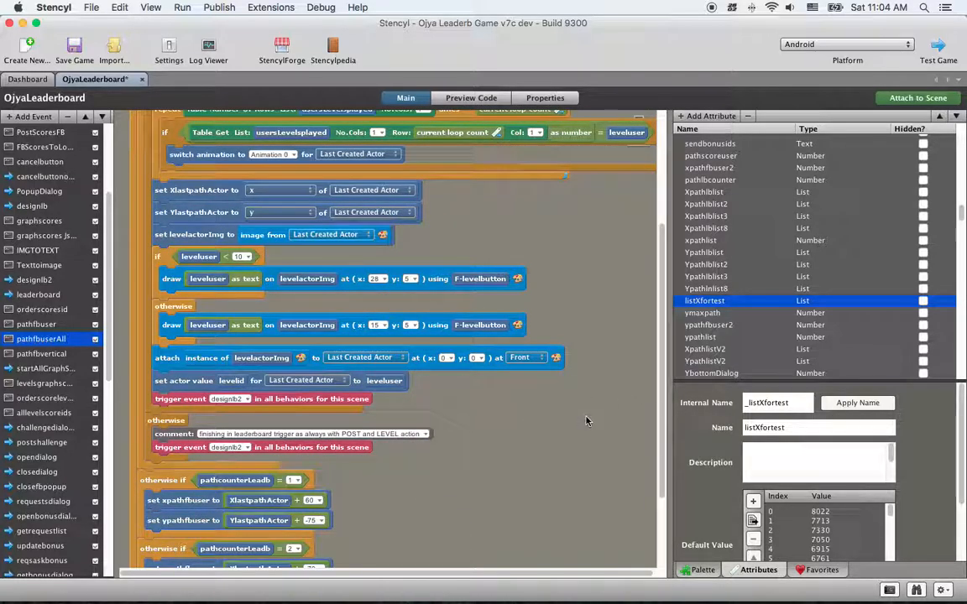
scroll(586, 421, up, 5)
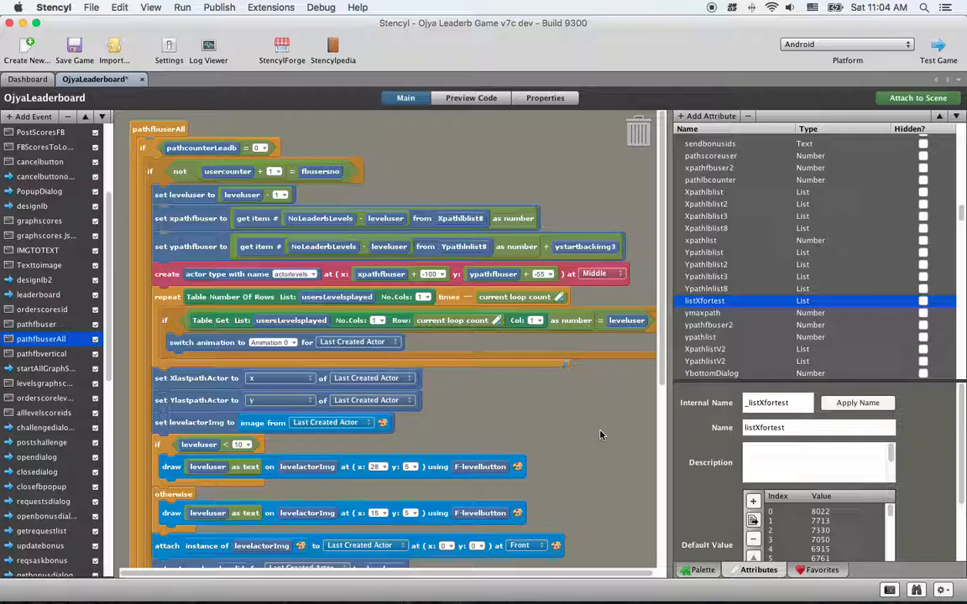
Switch to Illustrator and cancel the open Save for Web export
key(ctrl+Right)
key(ctrl+Right)
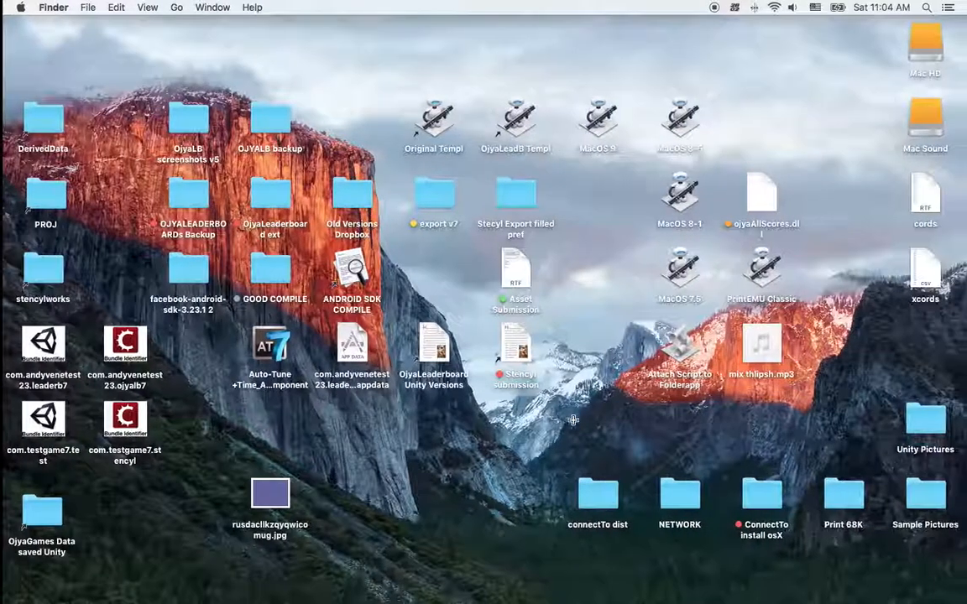
mouse_move(565, 598)
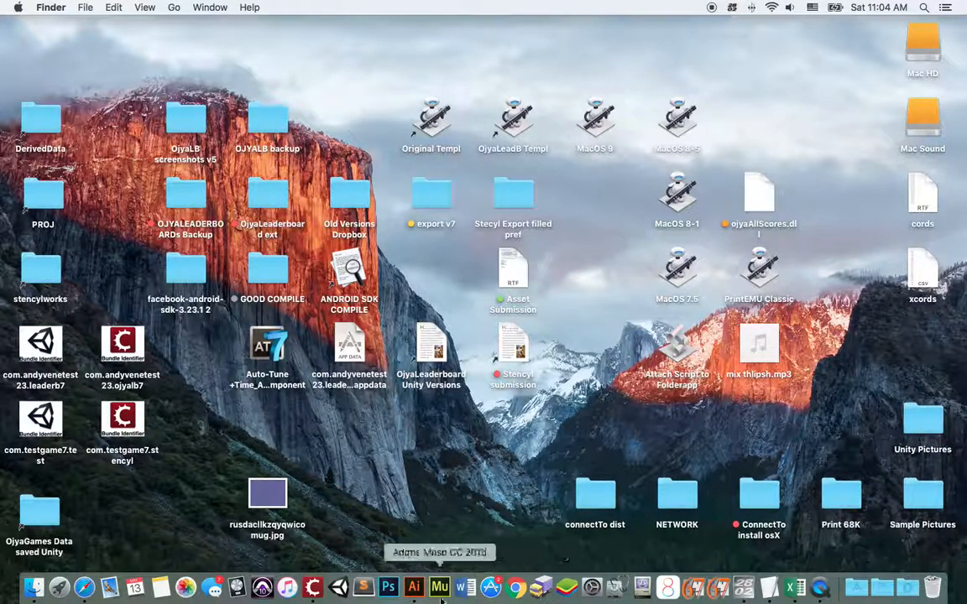
click(413, 586)
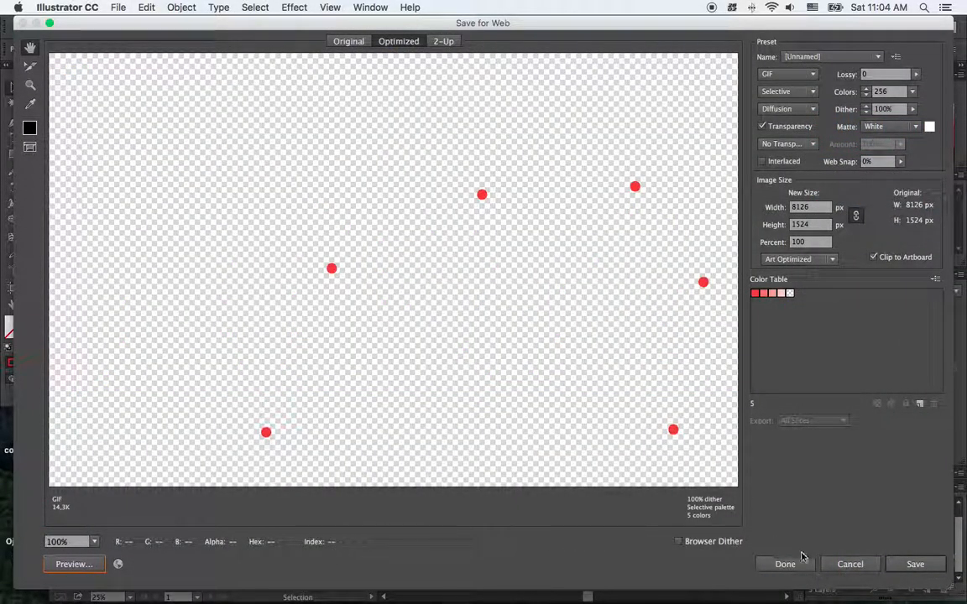
click(848, 564)
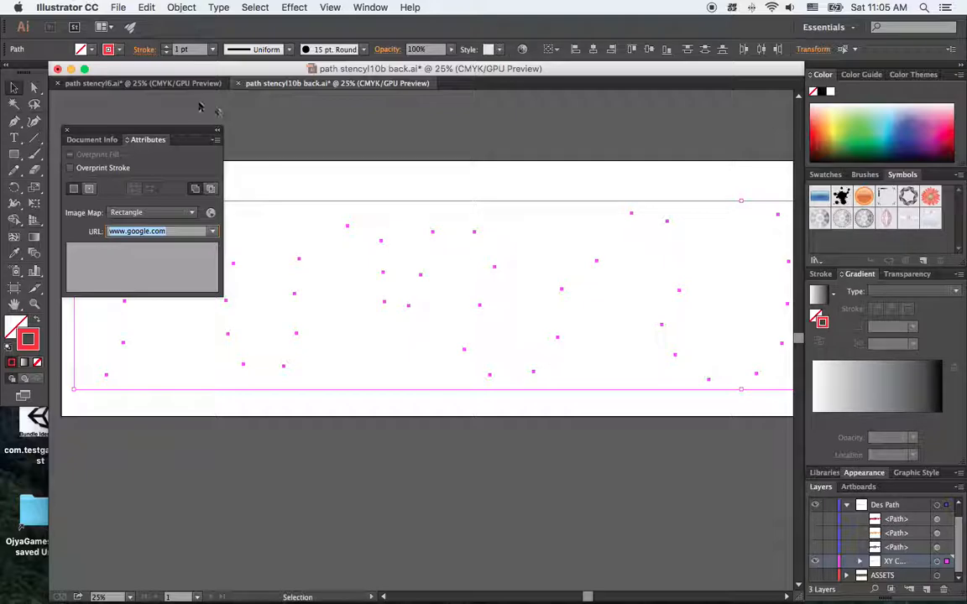
Bring up path stencyl6.ai without the floating Attributes panel and check the topmost path in Layer 2 by hiding and reshowing it
click(179, 84)
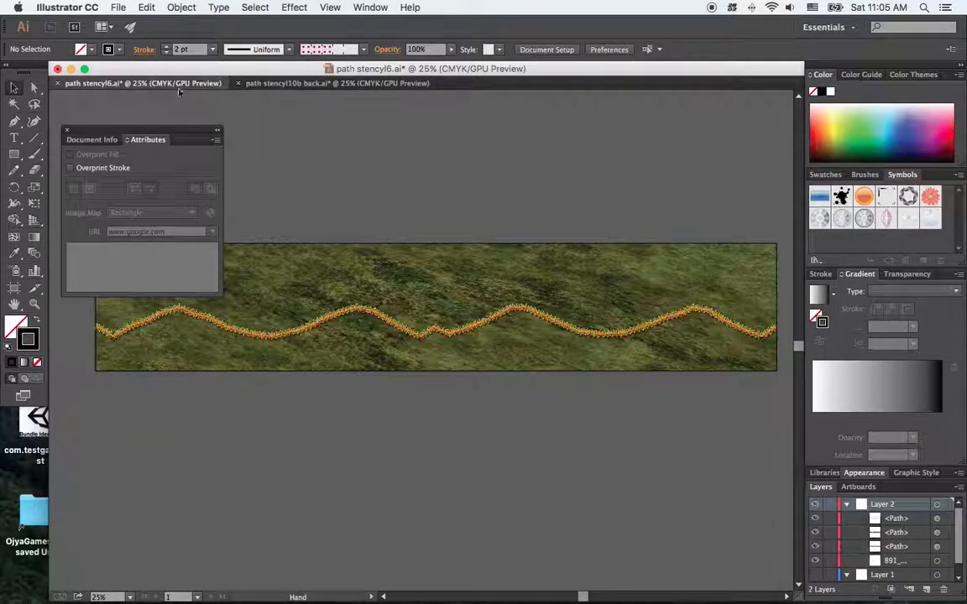
click(67, 132)
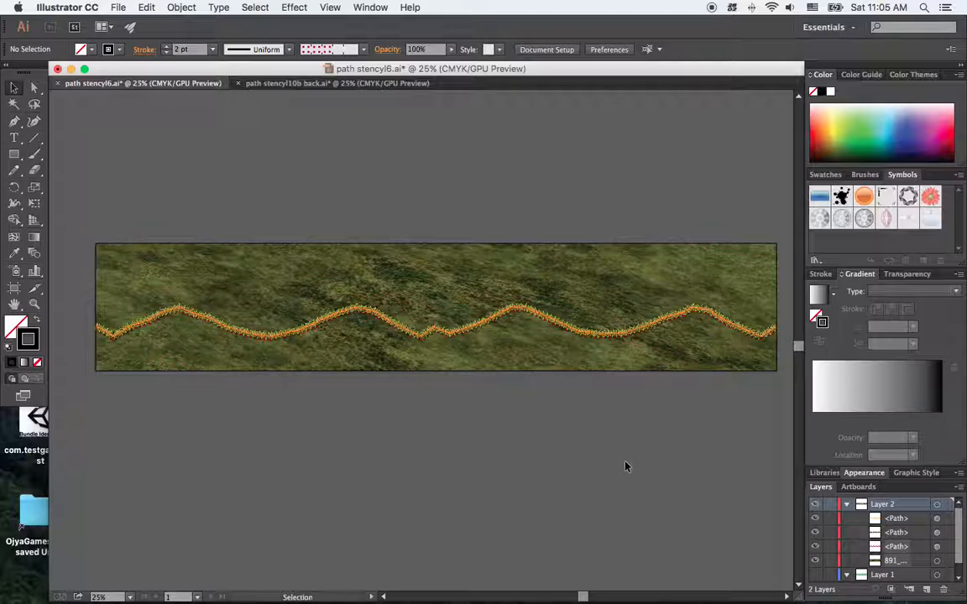
scroll(626, 466, down, 1)
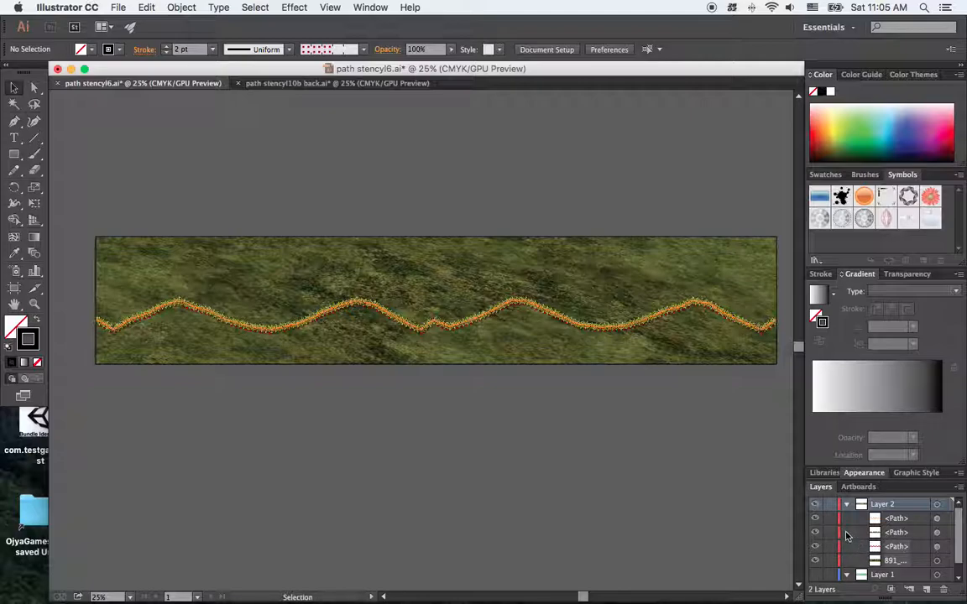
click(816, 520)
click(815, 520)
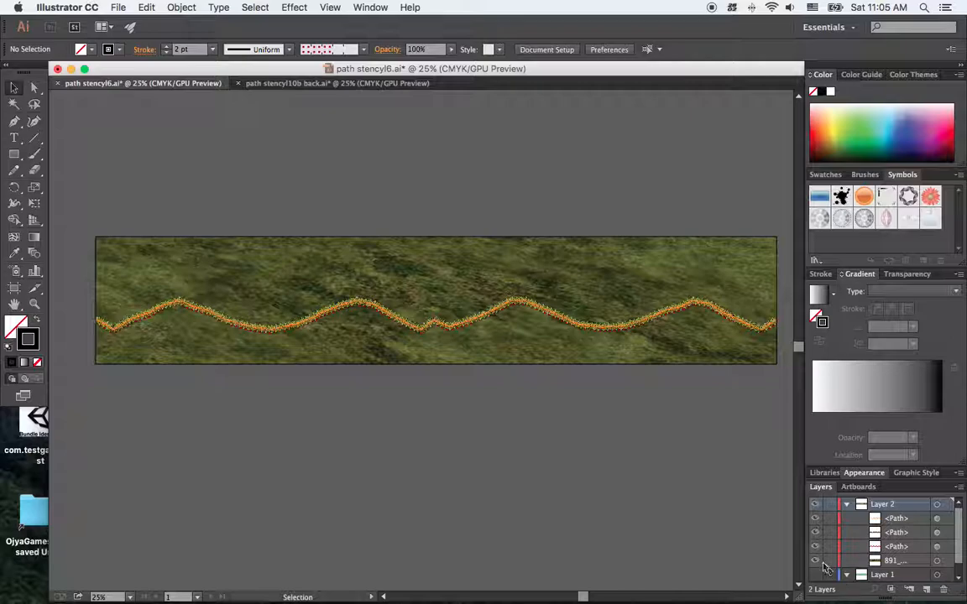
Hide the 891_ background image and the lower two paths in Layer 2, leaving only the topmost path visible
scroll(839, 562, down, 1)
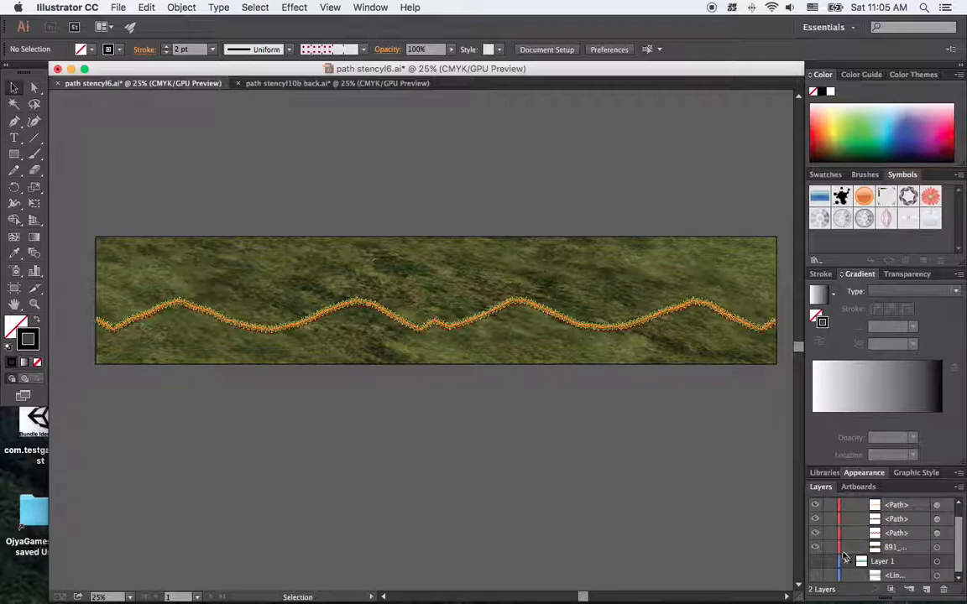
scroll(818, 551, up, 1)
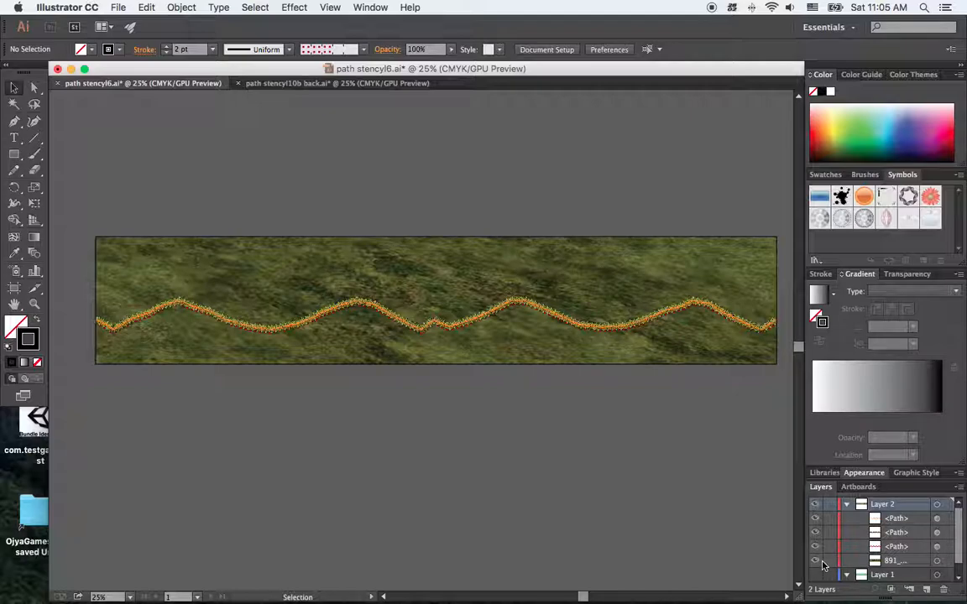
click(818, 562)
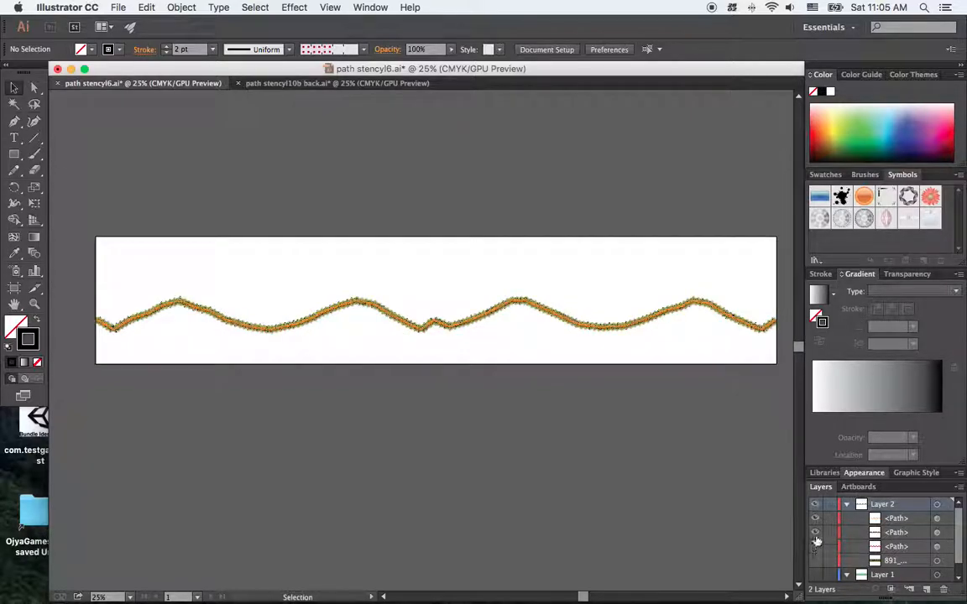
click(816, 535)
click(815, 537)
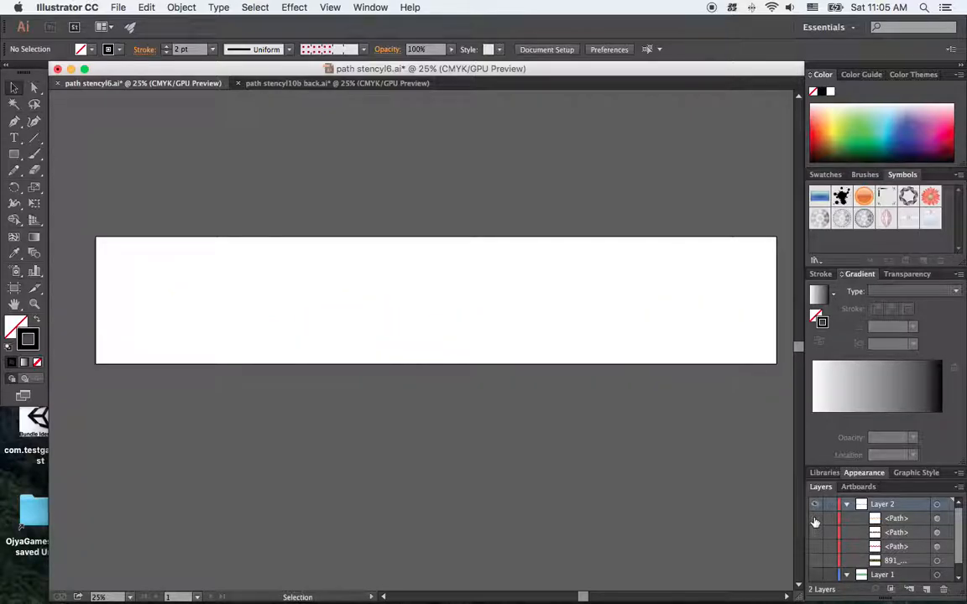
click(815, 536)
click(816, 535)
click(816, 522)
click(815, 522)
click(816, 547)
click(815, 547)
click(815, 521)
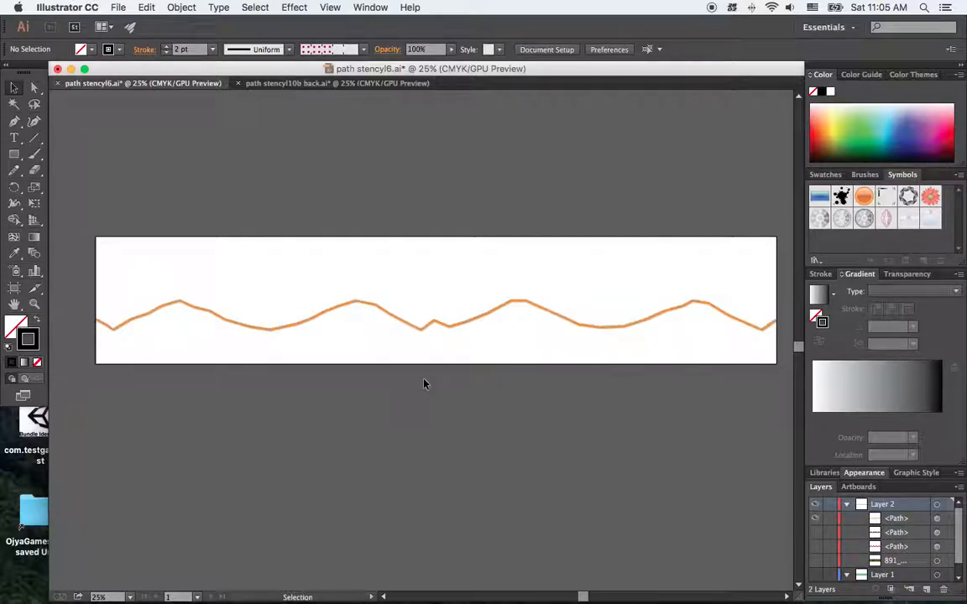
Select the orange path and check in its Attributes that the Image Map type is Polygon, keeping the path selected
click(356, 308)
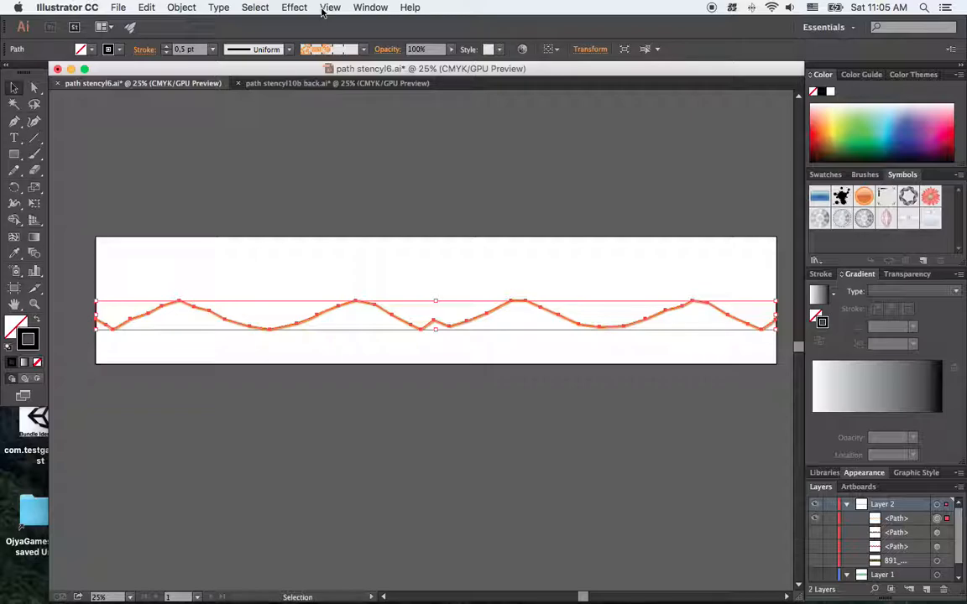
click(371, 7)
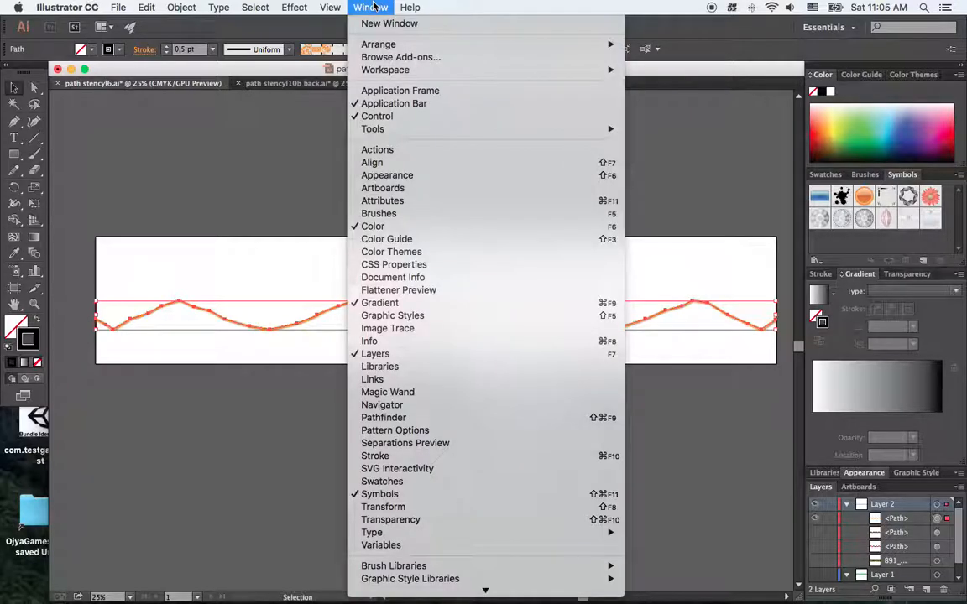
click(420, 201)
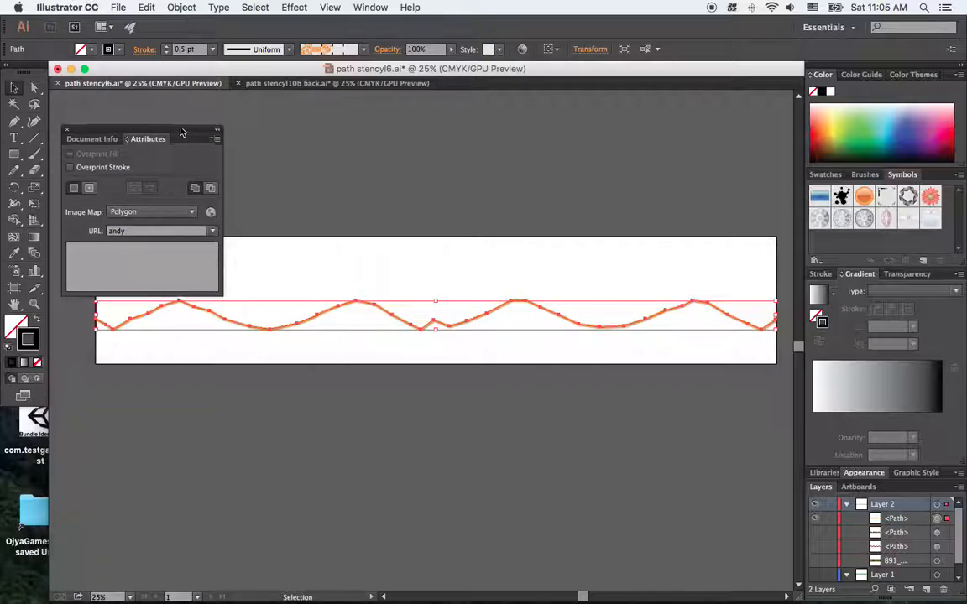
drag(182, 134, 180, 121)
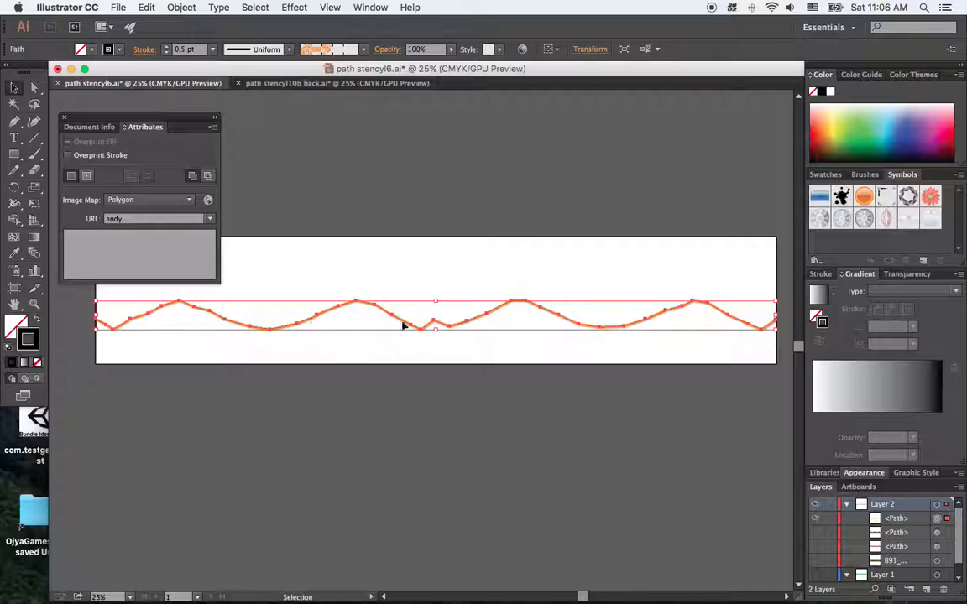
click(189, 202)
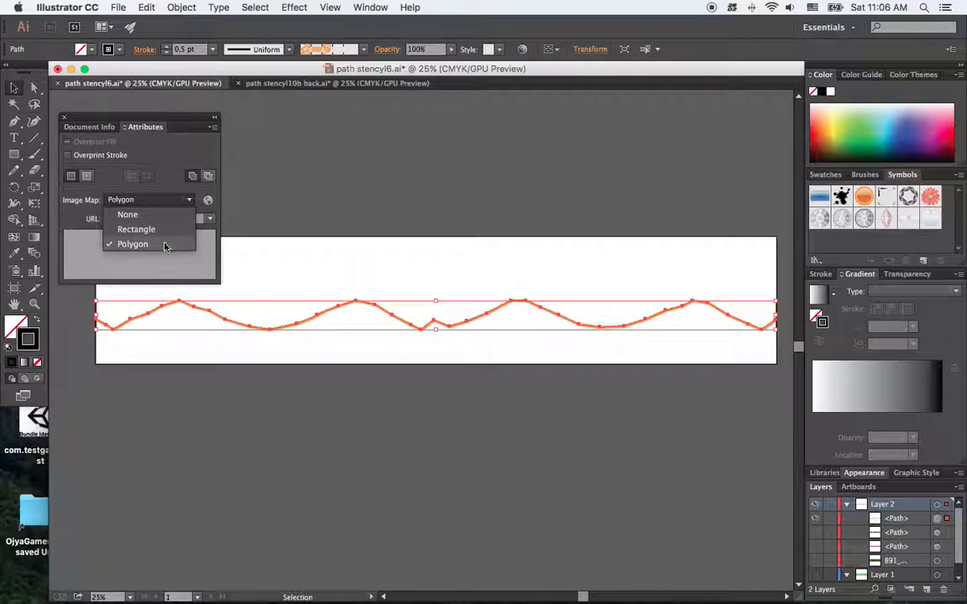
click(336, 193)
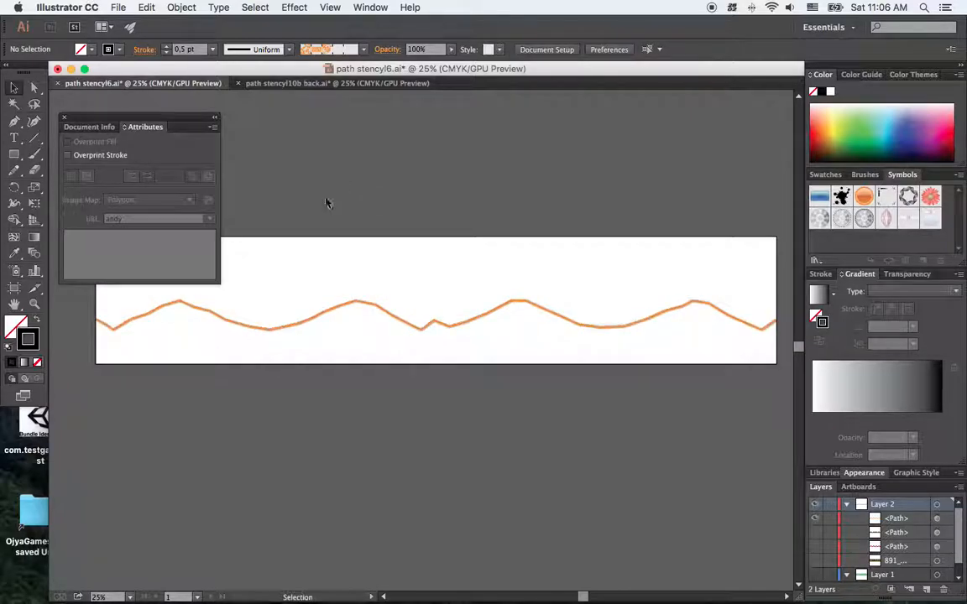
click(362, 304)
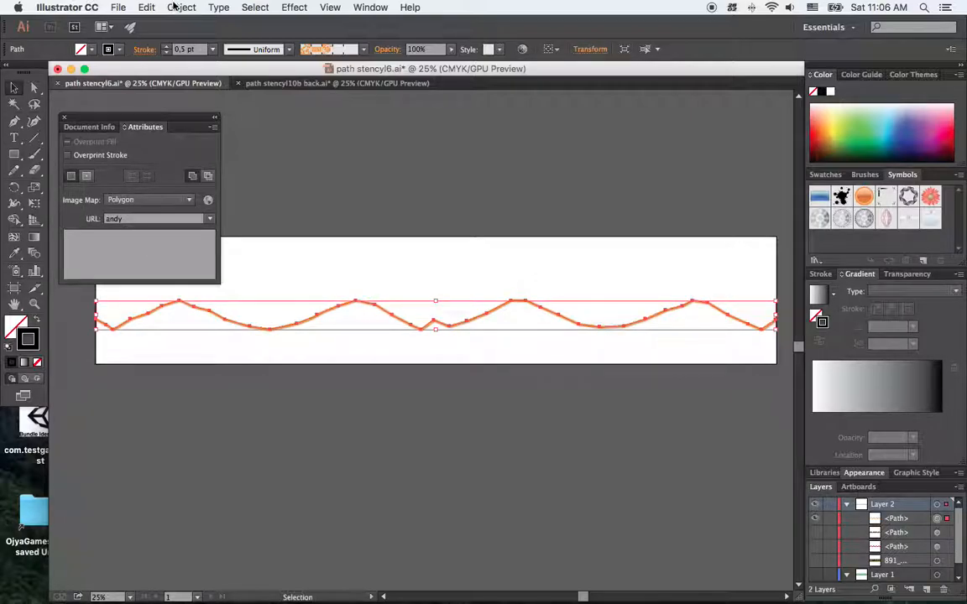
Open the artwork in Save for Web, preview it in the browser, and locate the polygon coords in the HTML code
click(119, 7)
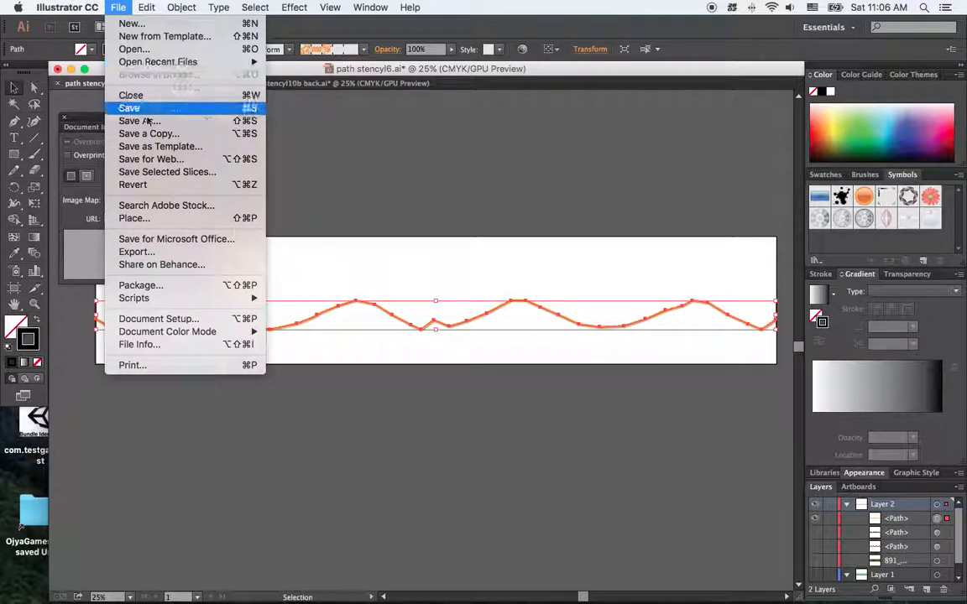
click(166, 159)
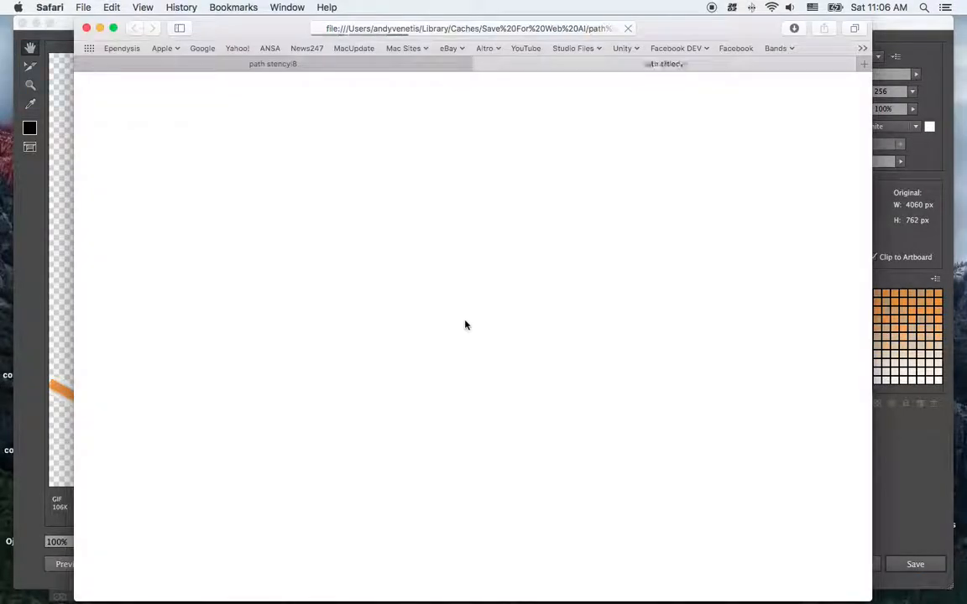
scroll(497, 352, down, 5)
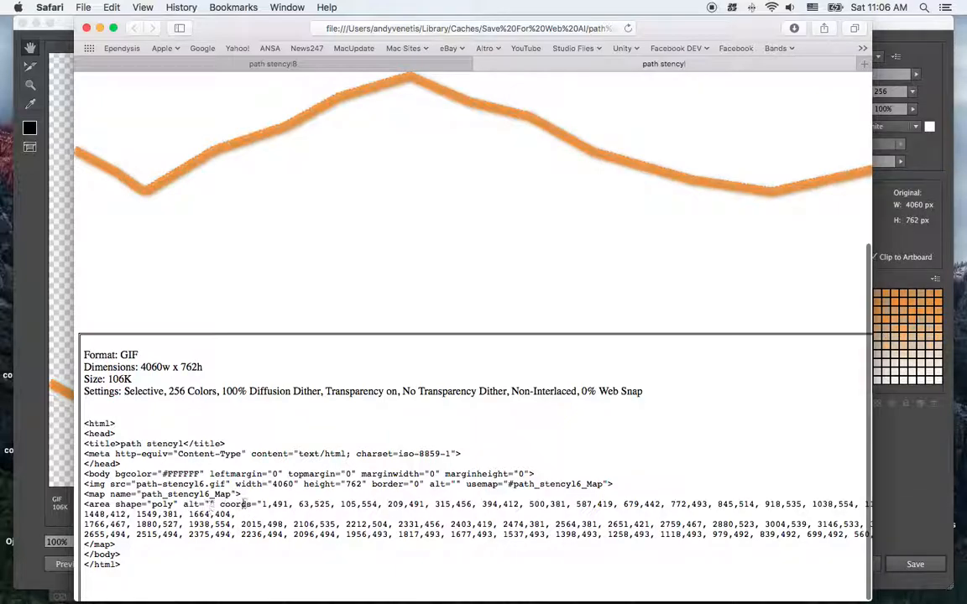
drag(220, 505, 282, 504)
click(345, 499)
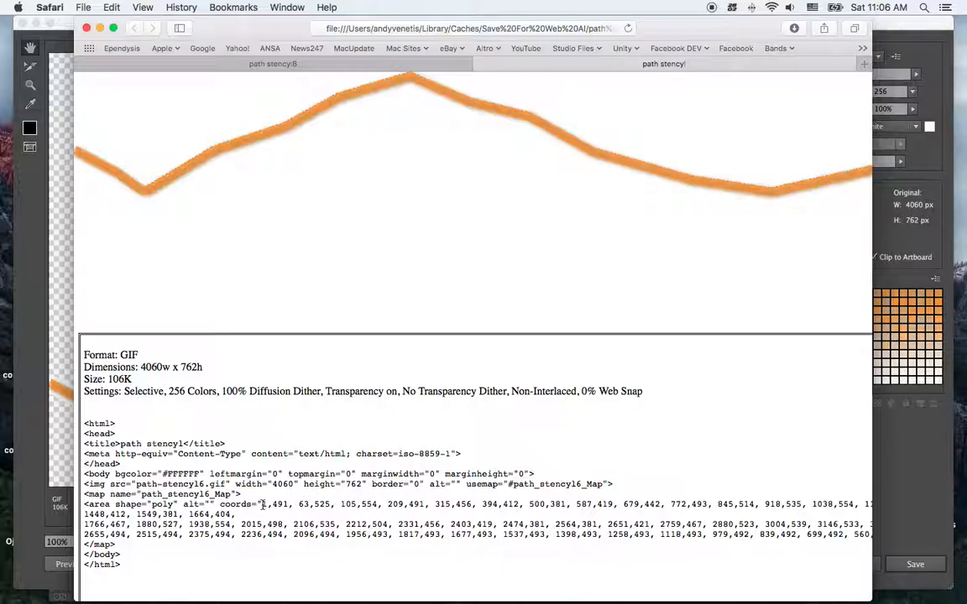
Examine the image map's polygon coordinates for the last point before the X values start running backwards
scroll(262, 505, right, 1)
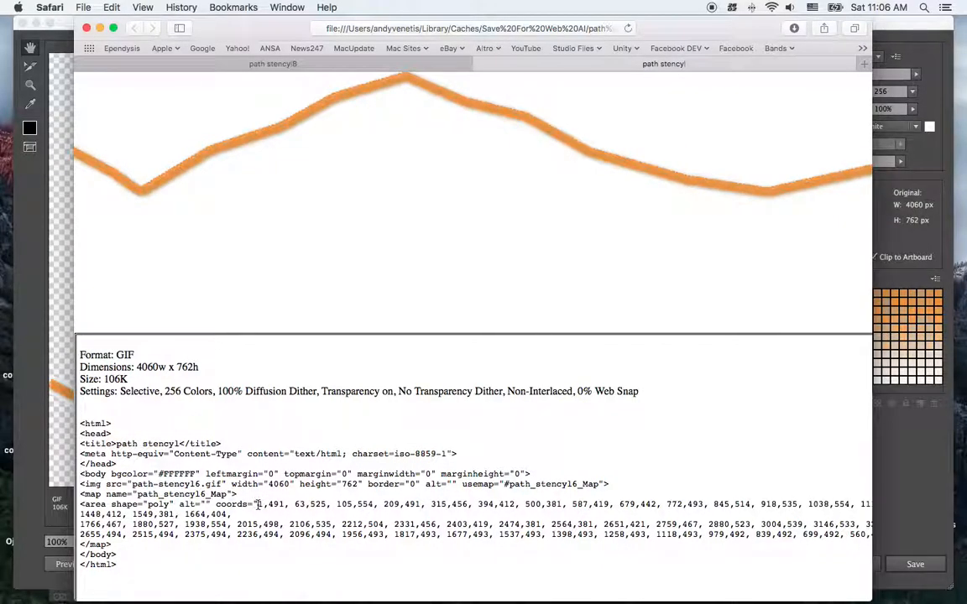
drag(259, 505, 865, 526)
scroll(704, 524, up, 1)
scroll(811, 533, right, 6)
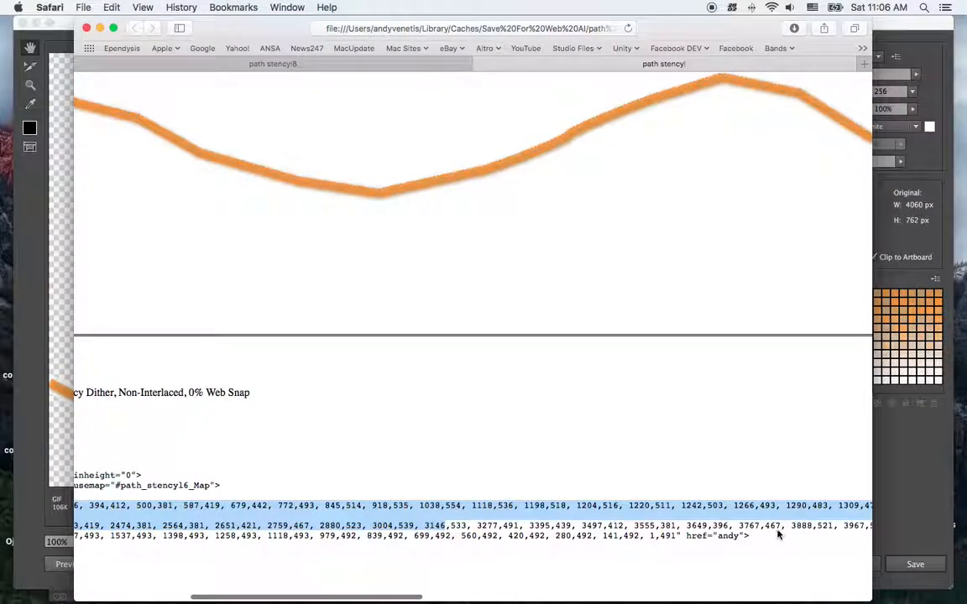
scroll(773, 530, right, 3)
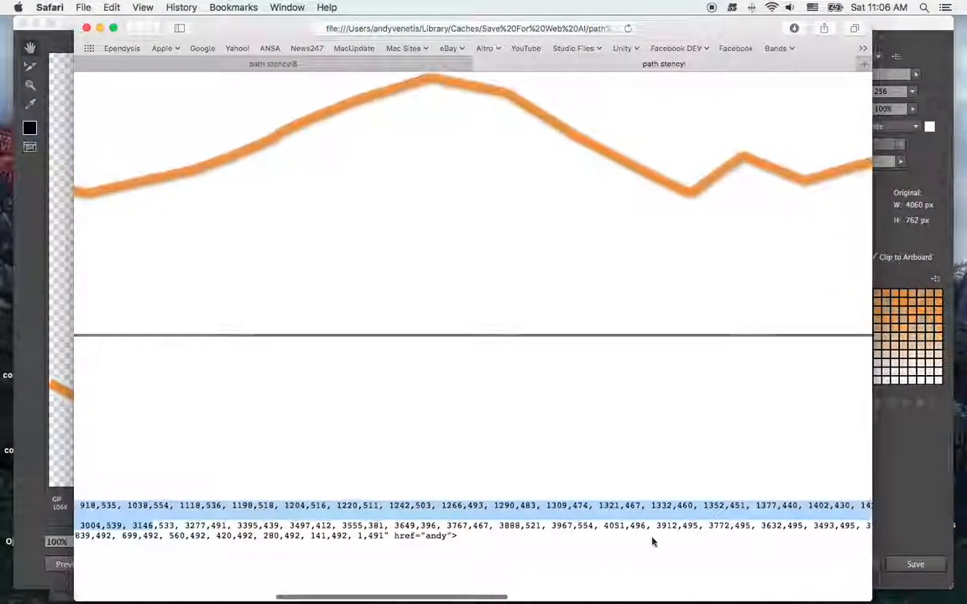
scroll(550, 532, right, 2)
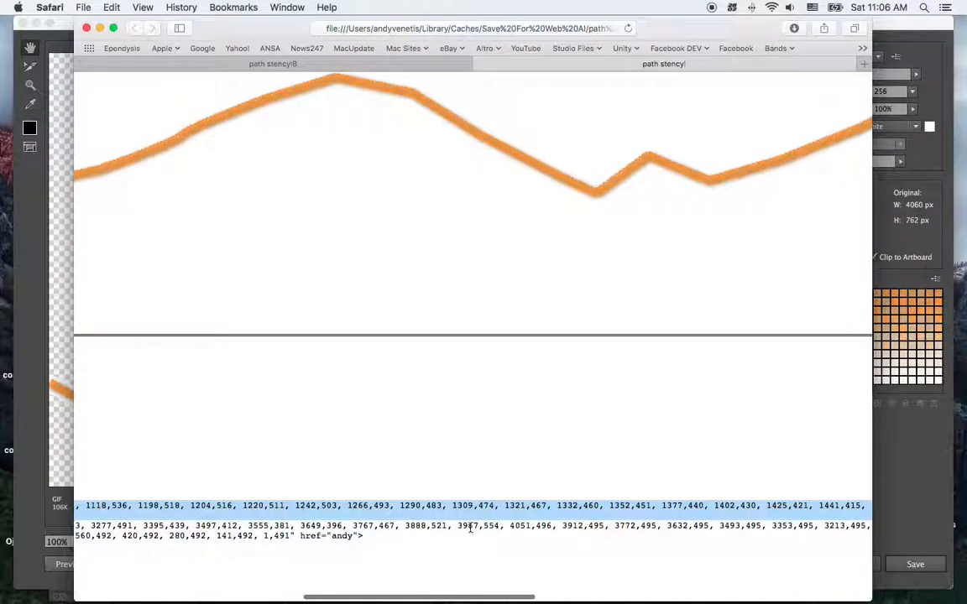
scroll(470, 528, right, 2)
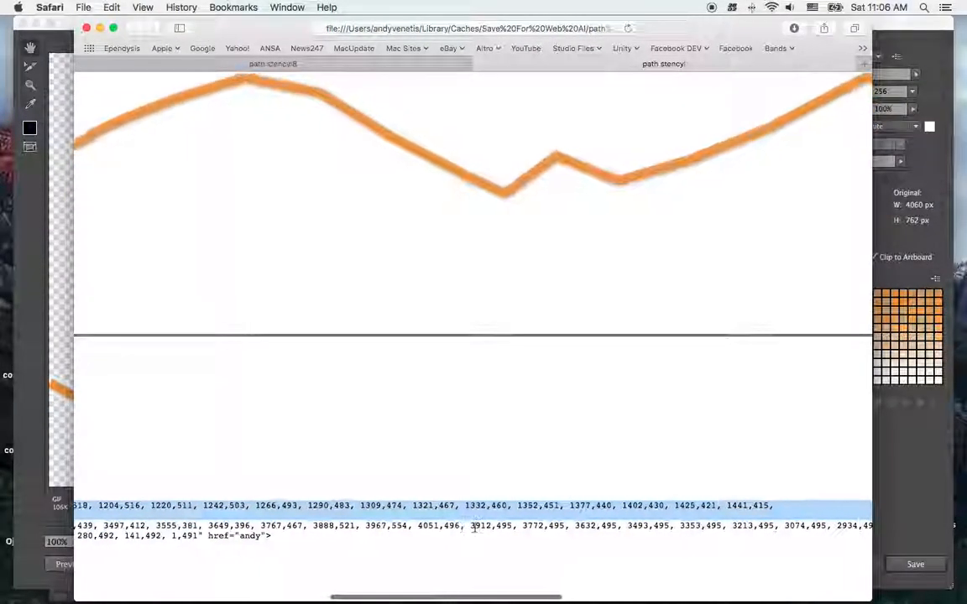
scroll(476, 527, right, 1)
click(383, 524)
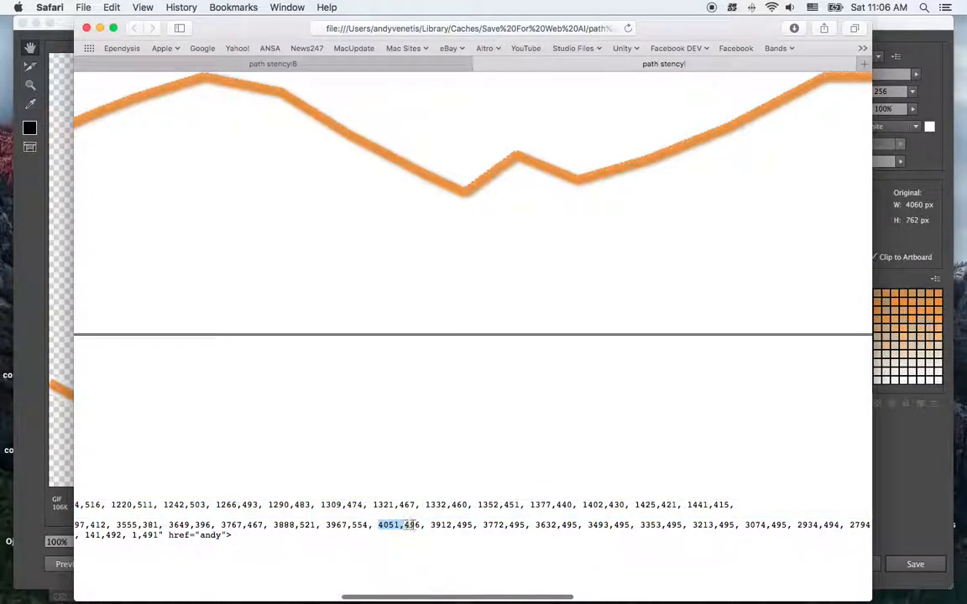
click(393, 526)
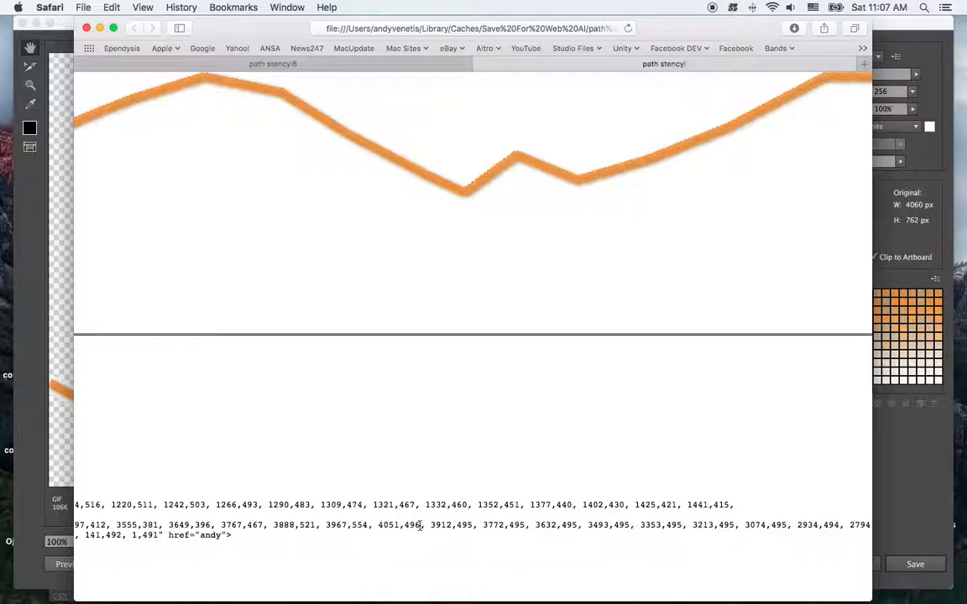
Copy the path coordinates from 1,491 through 4051,496 out of the HTML code
drag(417, 525, 261, 506)
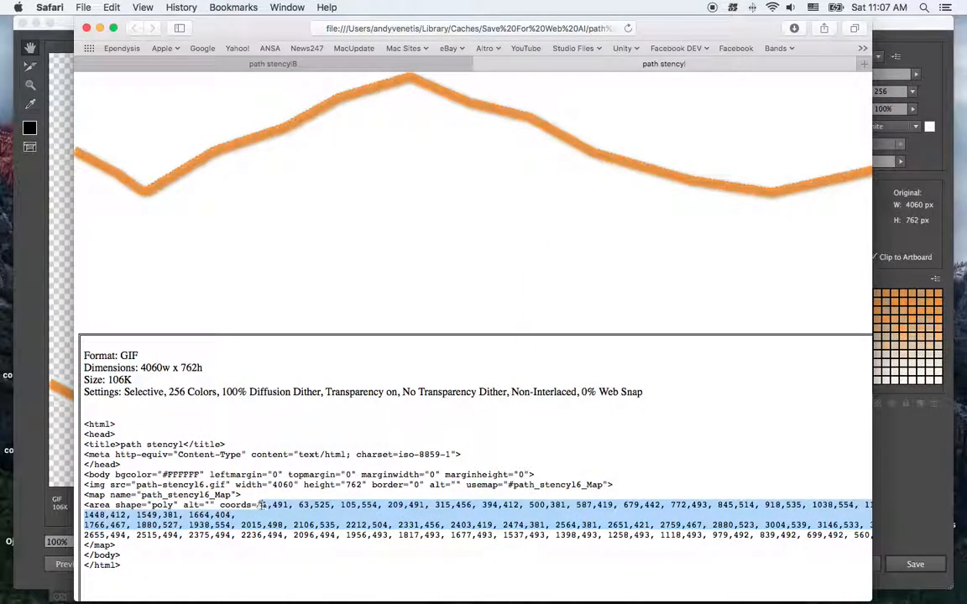
scroll(294, 522, right, 10)
scroll(453, 520, right, 5)
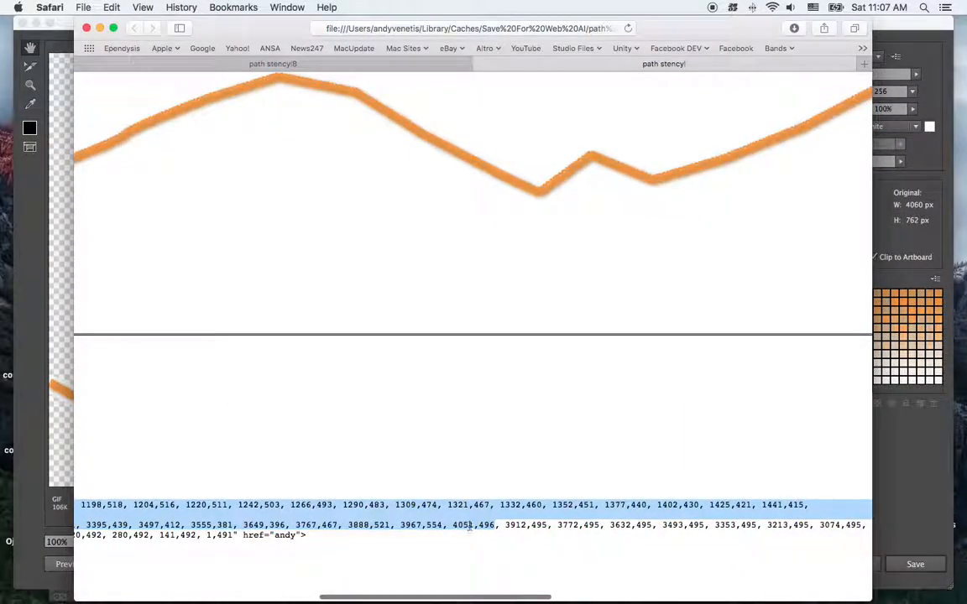
key(super+c)
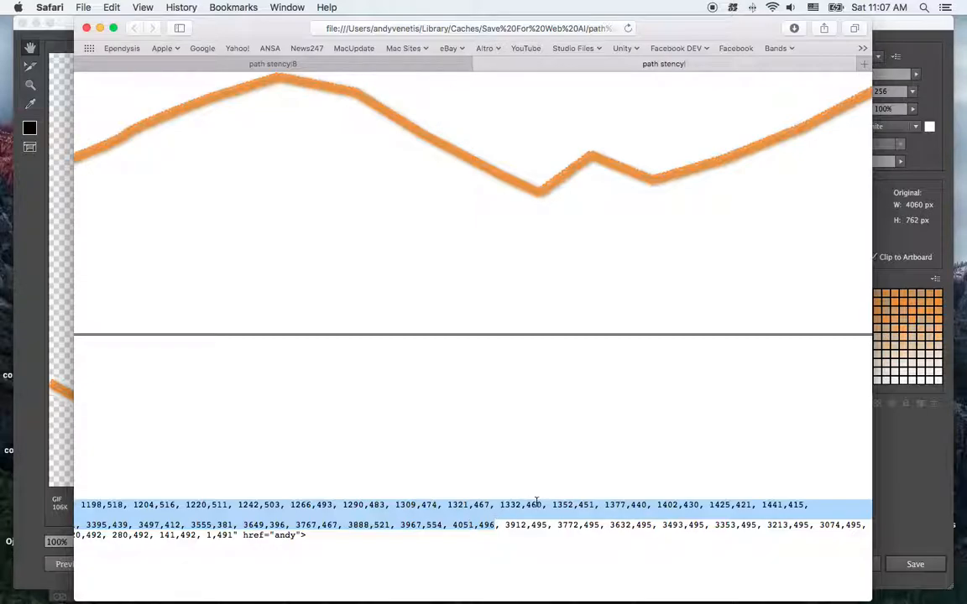
Open the cords RTF file from the Desktop in TextEdit and replace its entire contents with the copied coordinates
key(ctrl+Right)
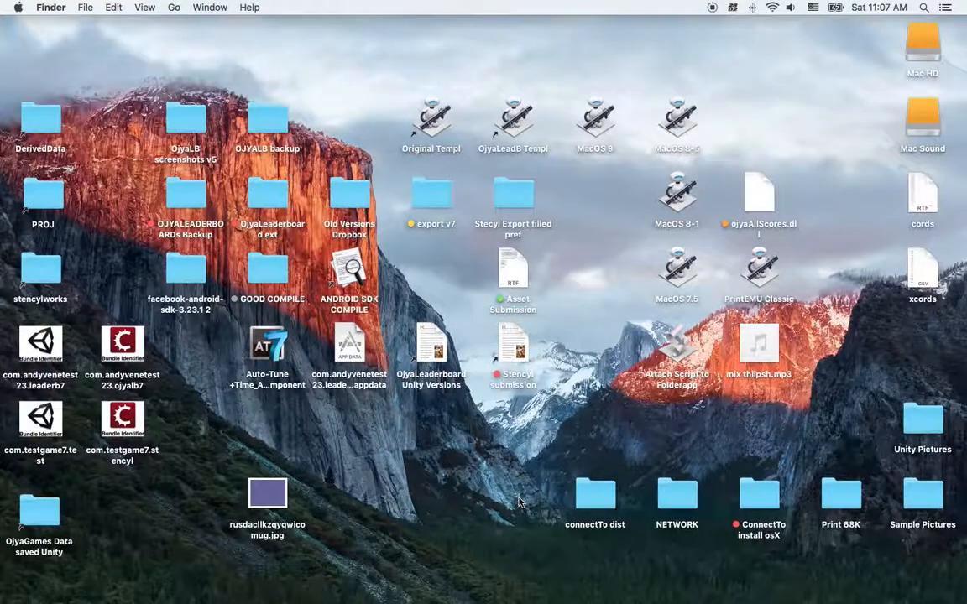
double_click(923, 196)
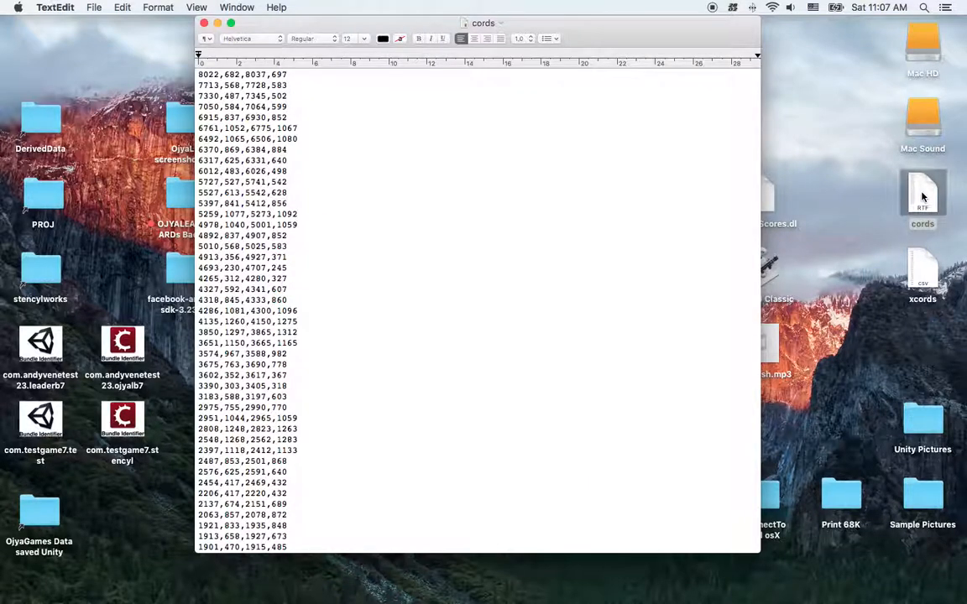
drag(198, 74, 377, 351)
key(super+a)
key(BackSpace)
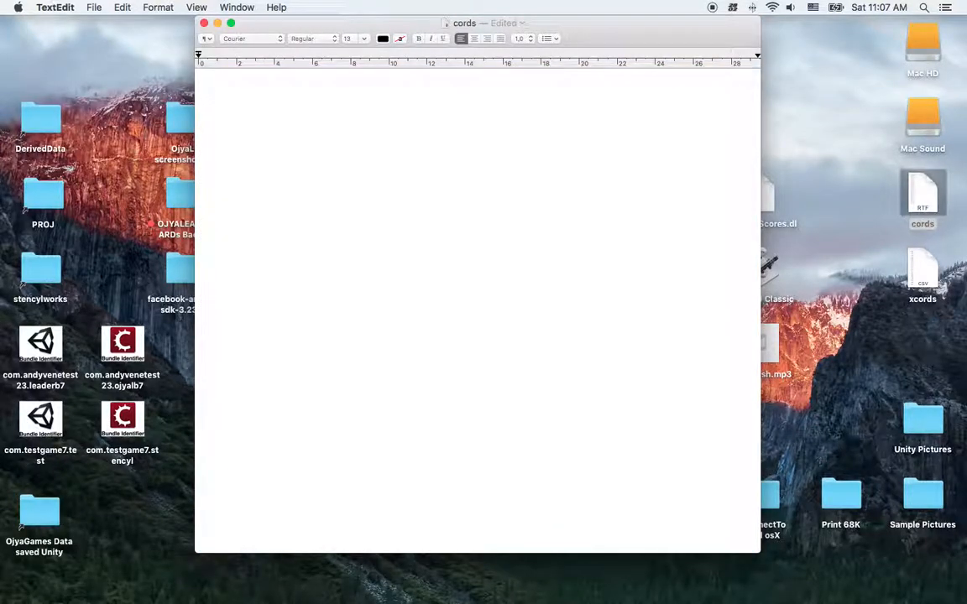
key(super+v)
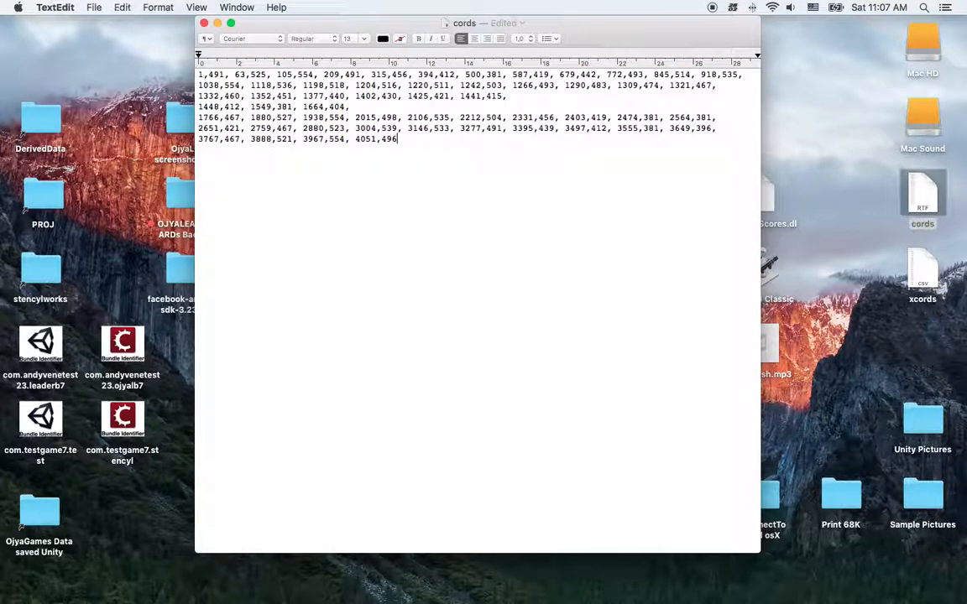
Set up a find and replace in the cords document for the space between coordinate pairs, with an empty replacement
double_click(232, 75)
key(super+f)
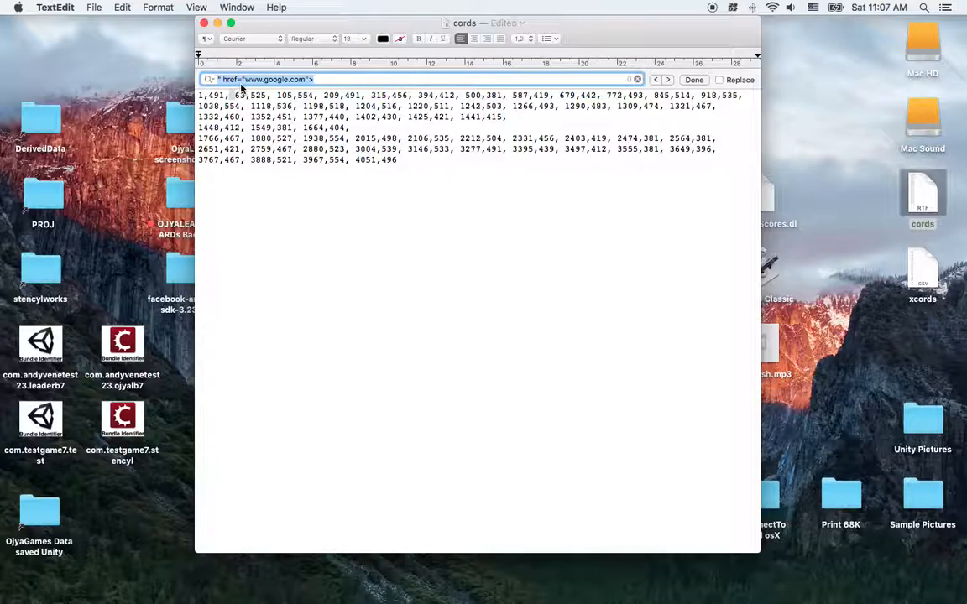
click(722, 80)
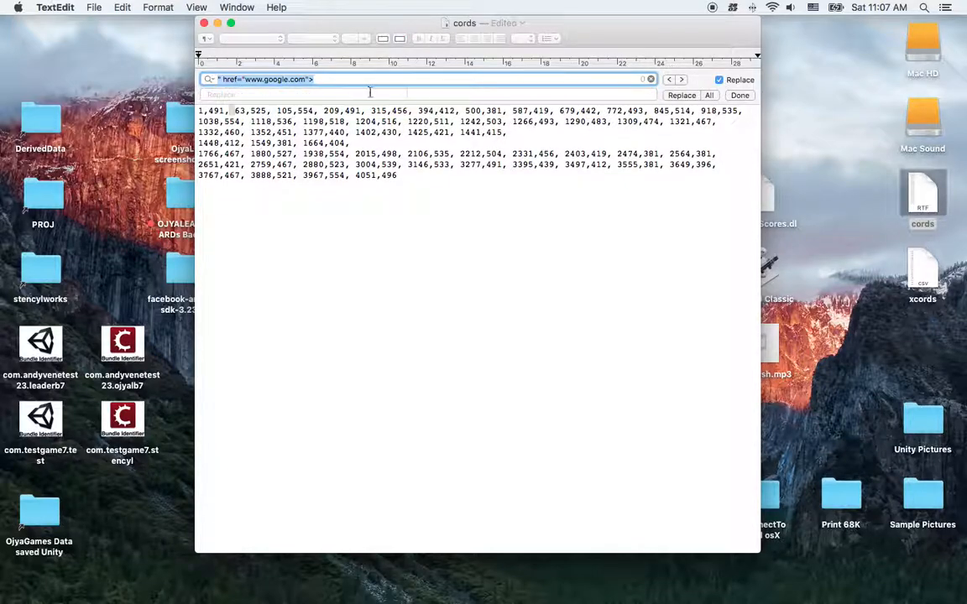
triple_click(297, 80)
click(298, 95)
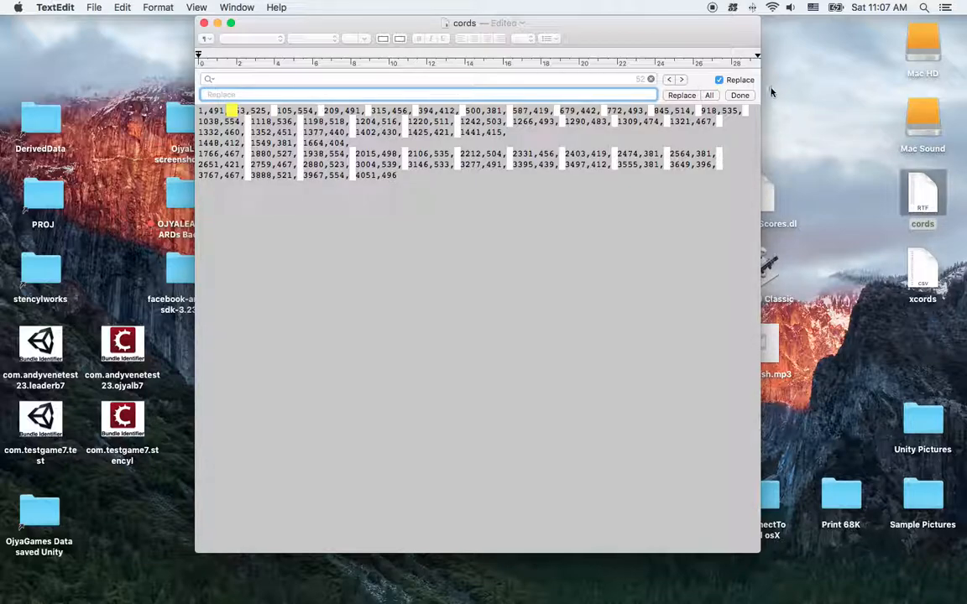
Try replacing every space between the coordinate pairs with nothing, and undo the replacement
click(710, 95)
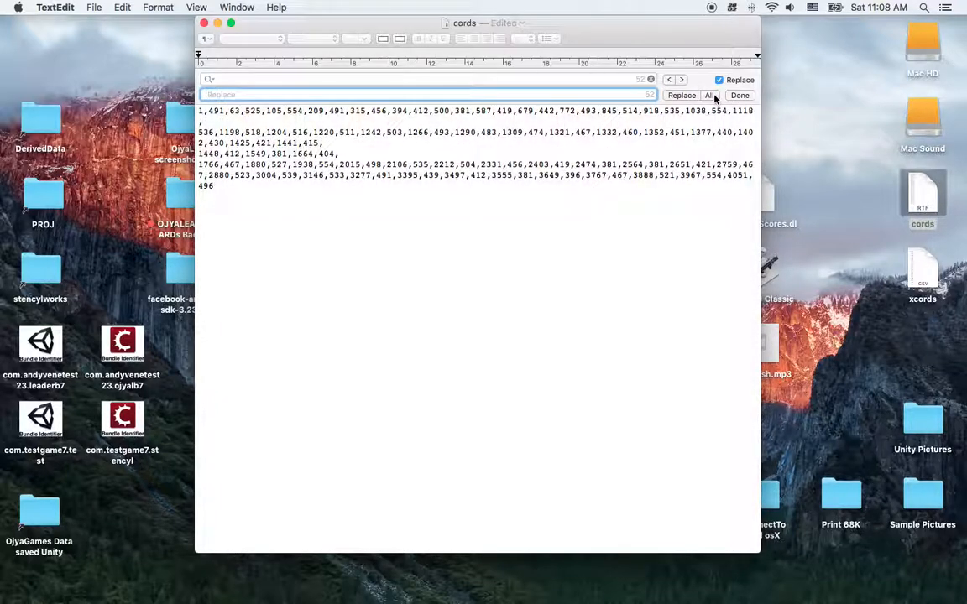
key(super+z)
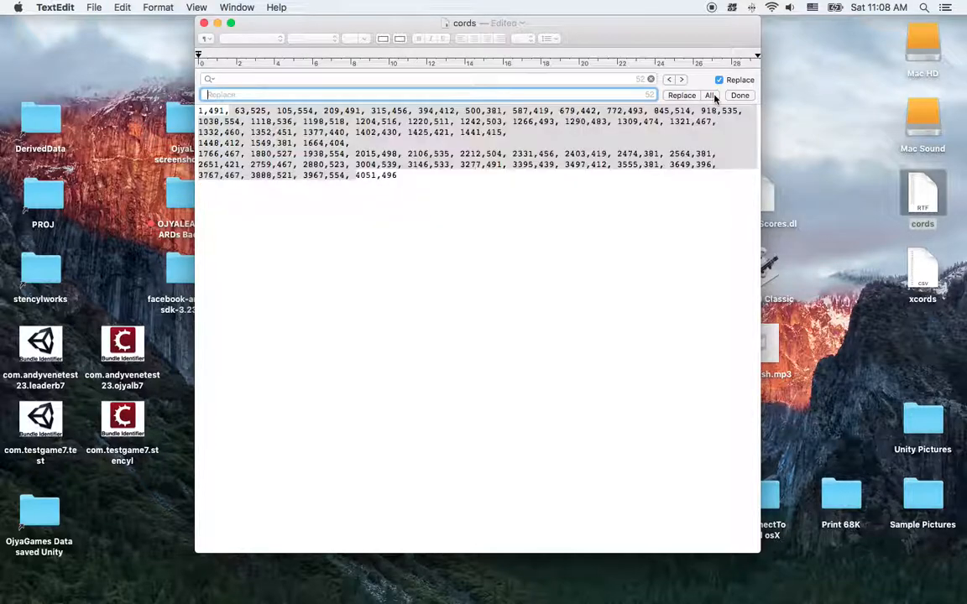
Replace every space between the coordinate pairs in the cords document with a line break
click(235, 112)
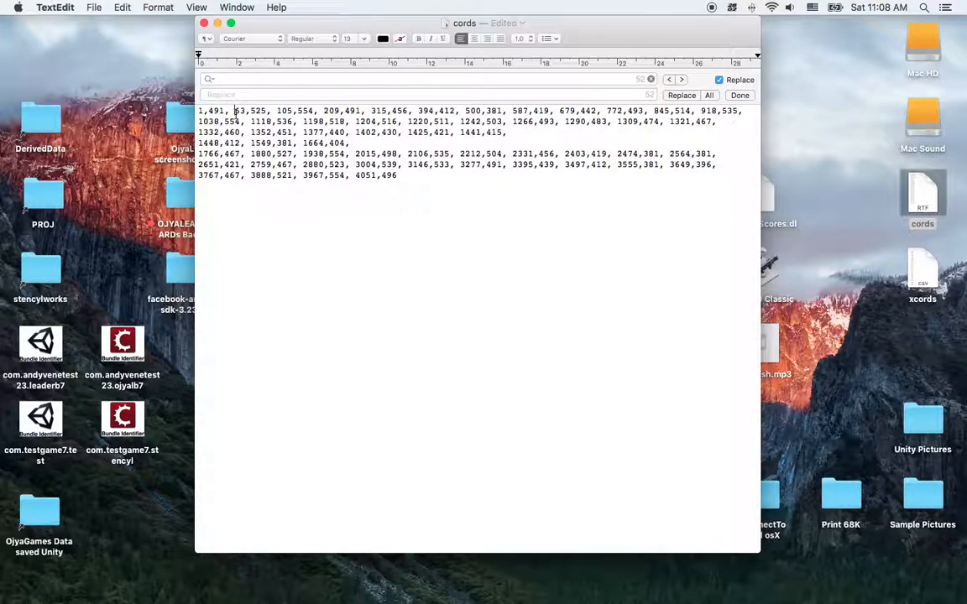
drag(235, 112, 225, 111)
key(super+c)
click(233, 79)
key(BackSpace)
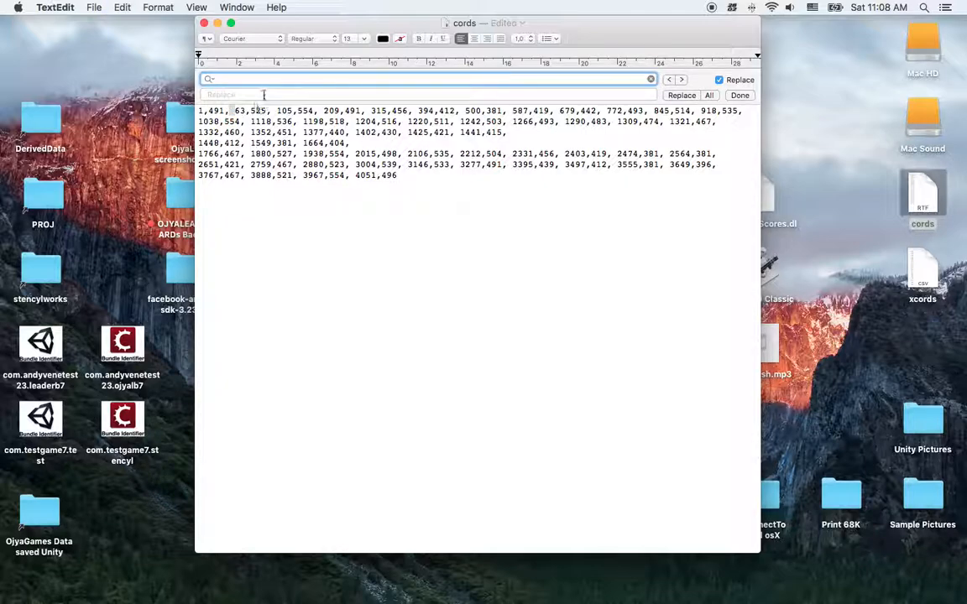
key(super+v)
click(264, 93)
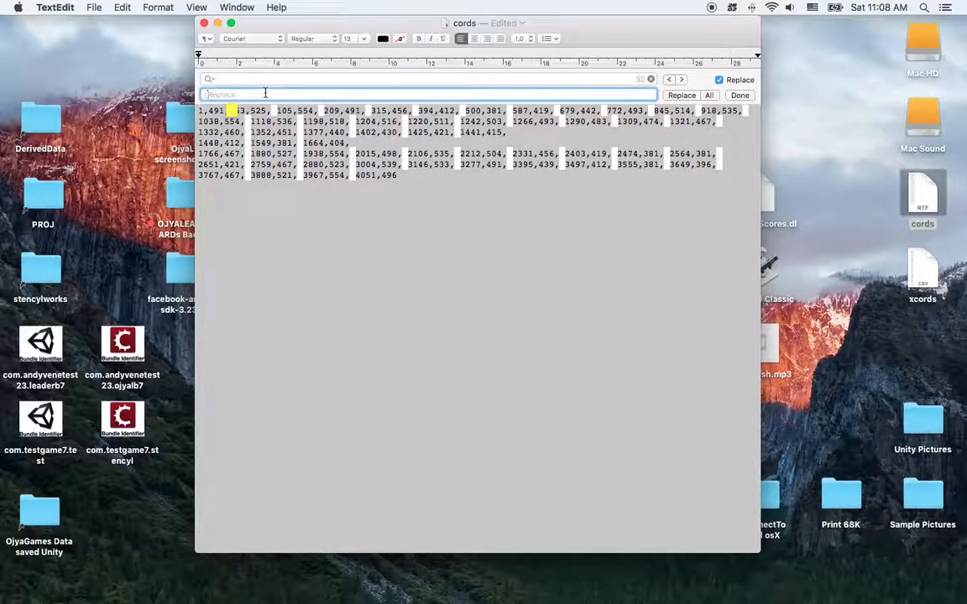
click(708, 96)
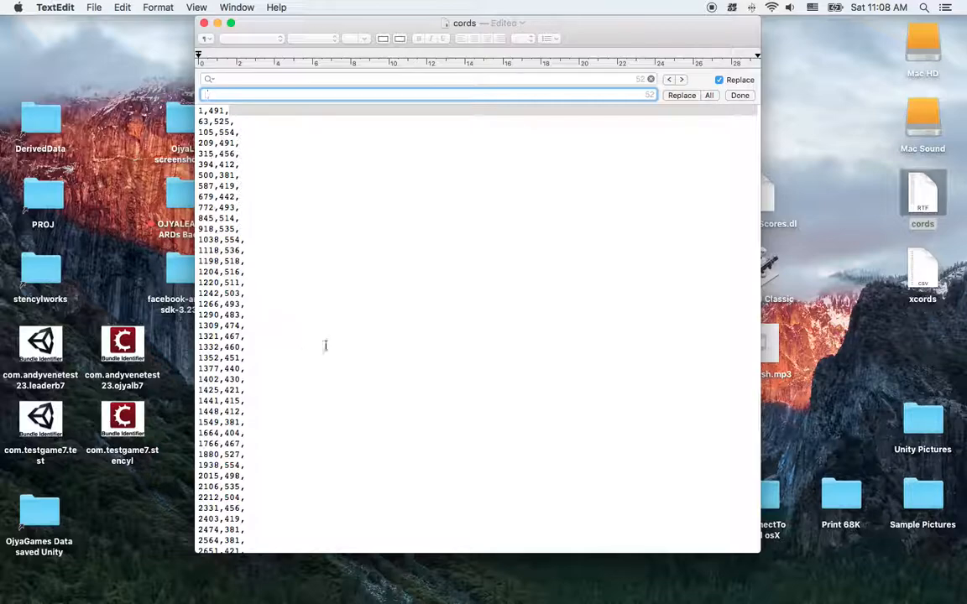
Switch back to Illustrator and cancel the Save for Web export
key(ctrl+Left)
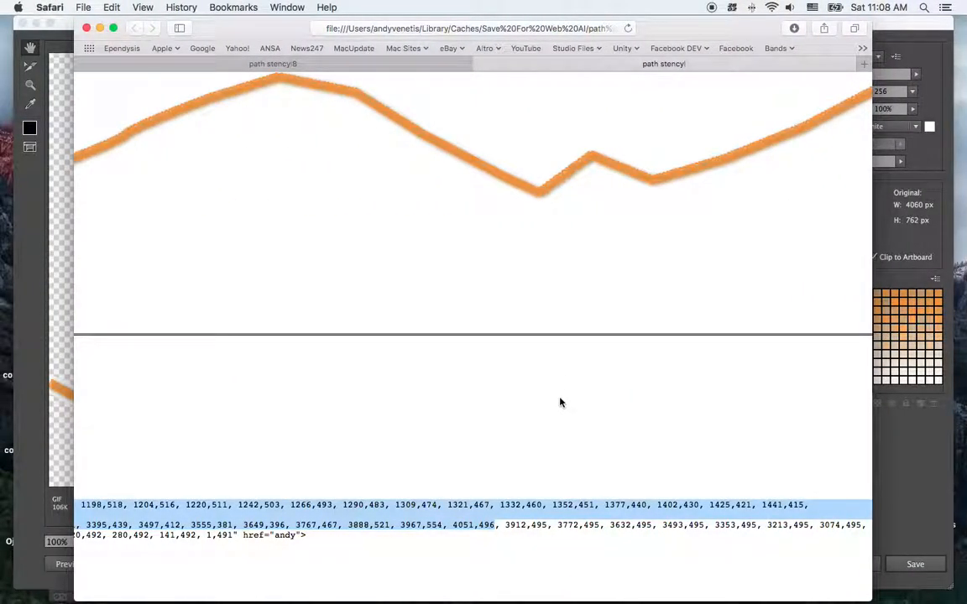
click(900, 29)
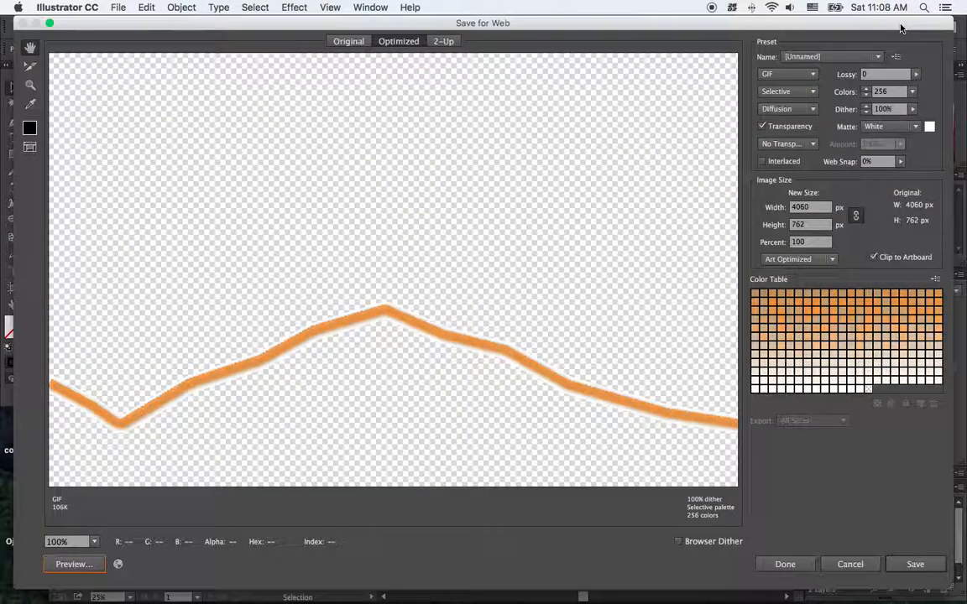
click(849, 564)
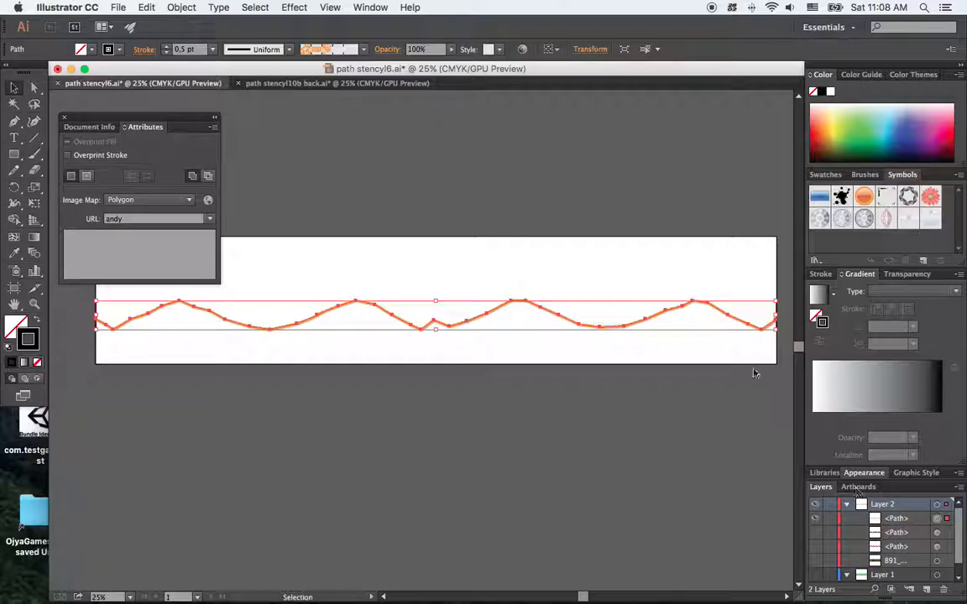
In the path stencyl10b back document, close Attributes and show the three hidden paths under Des Path plus the ASSETS layer
click(276, 81)
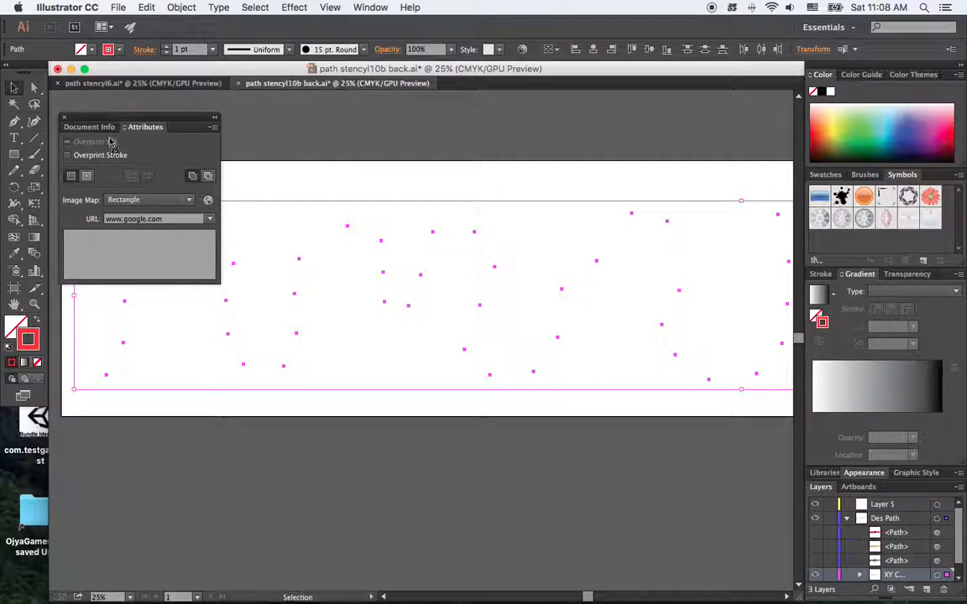
click(64, 117)
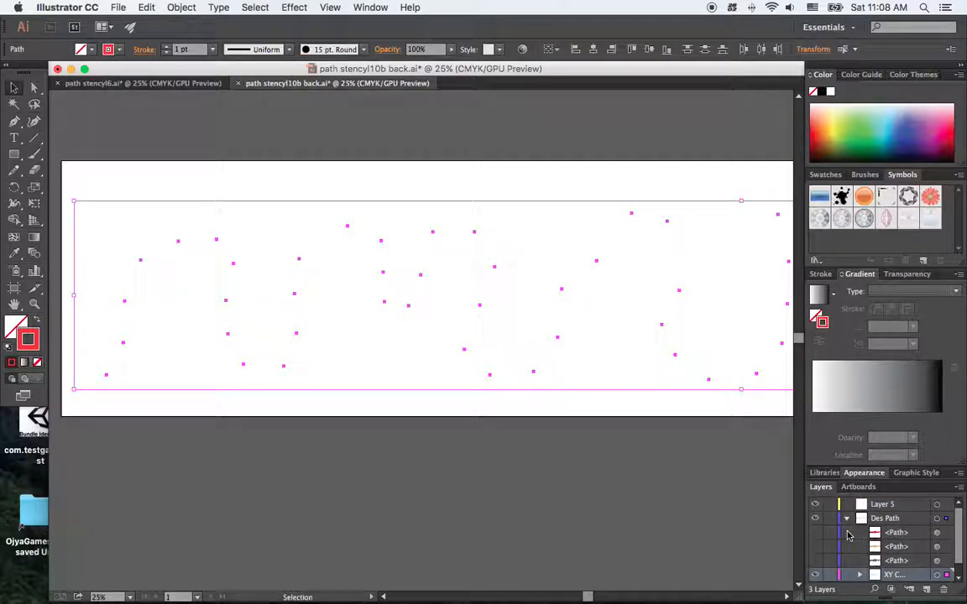
click(815, 532)
click(815, 546)
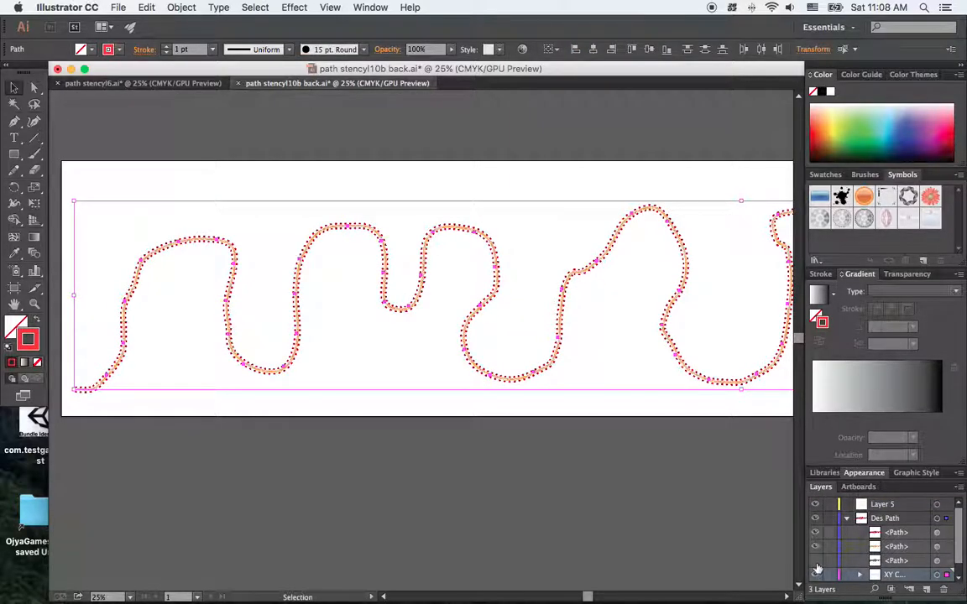
click(814, 561)
scroll(853, 569, down, 1)
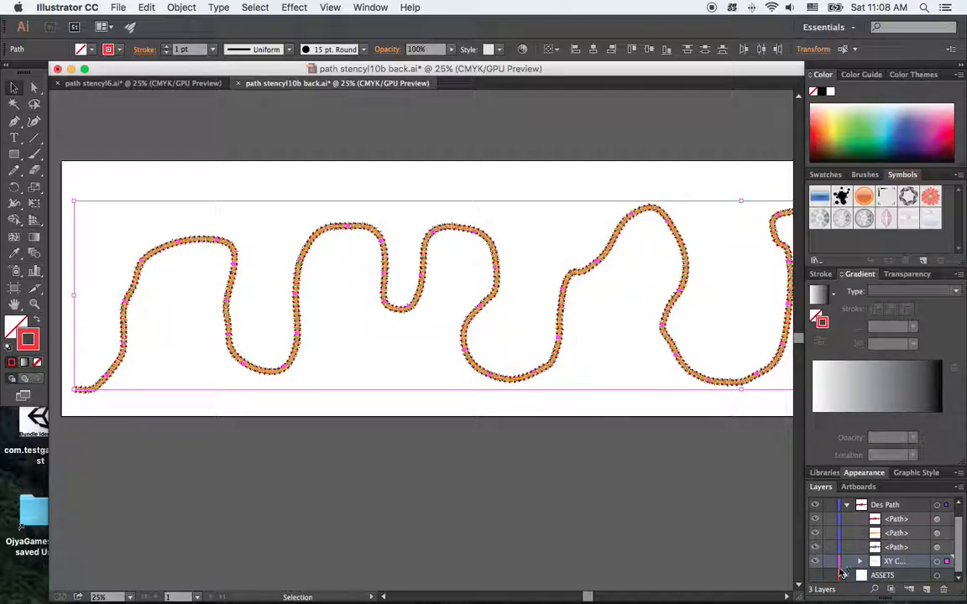
click(815, 575)
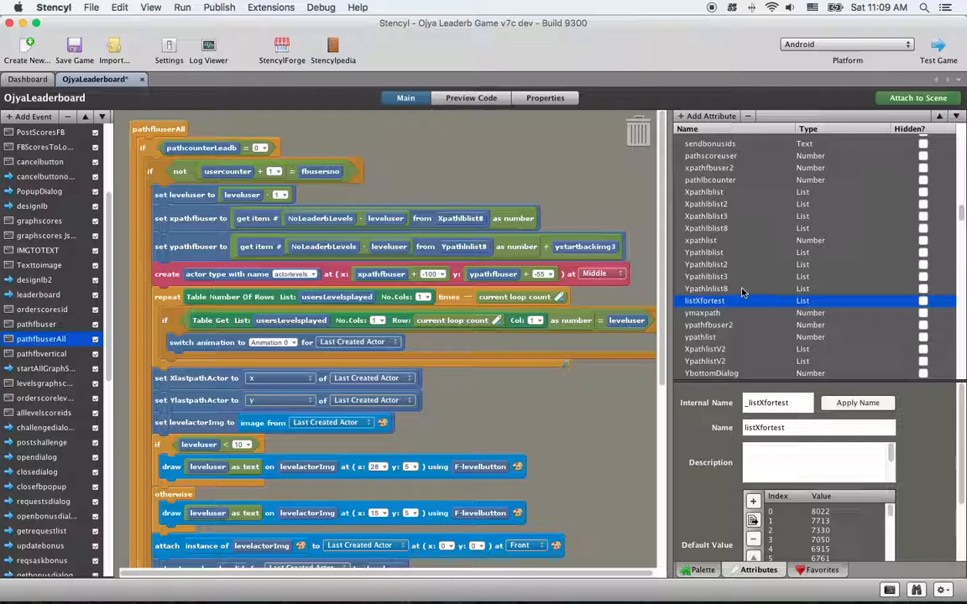
Examine the Xpathlblist8, Xpathlblist and Ypathlnlist8 list attributes in Stencyl, and switch to the xcords workbook in Excel
click(738, 228)
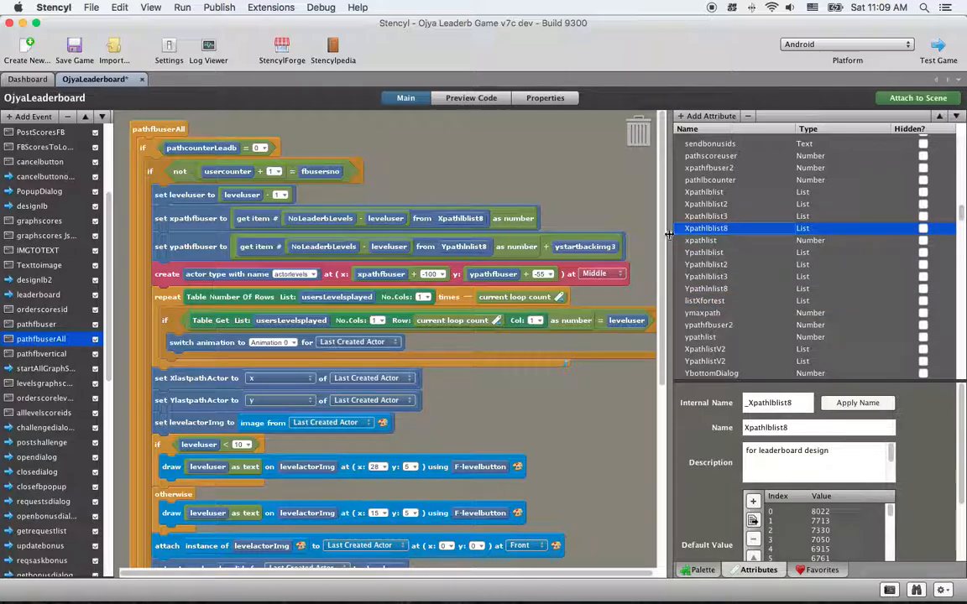
click(712, 193)
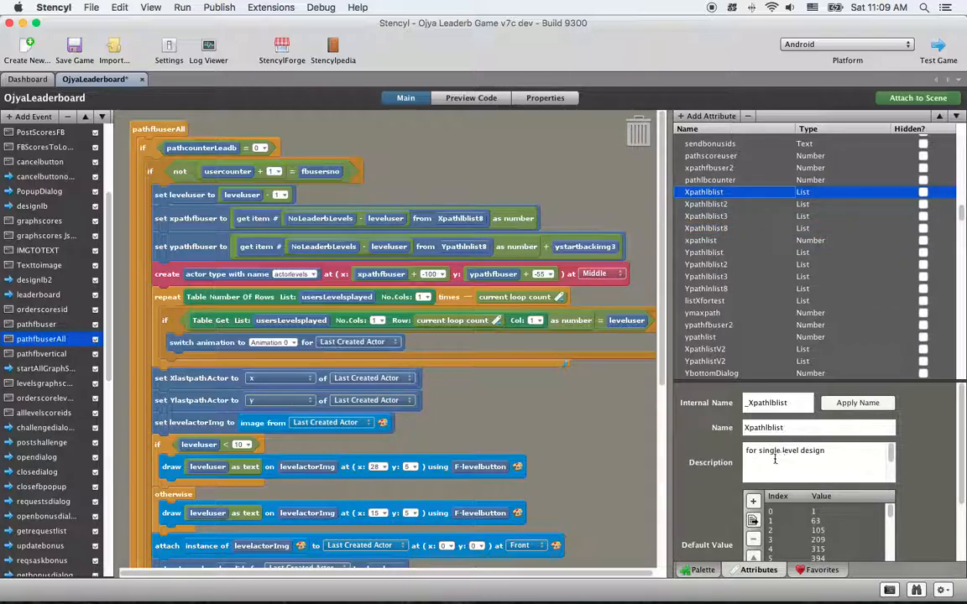
click(705, 288)
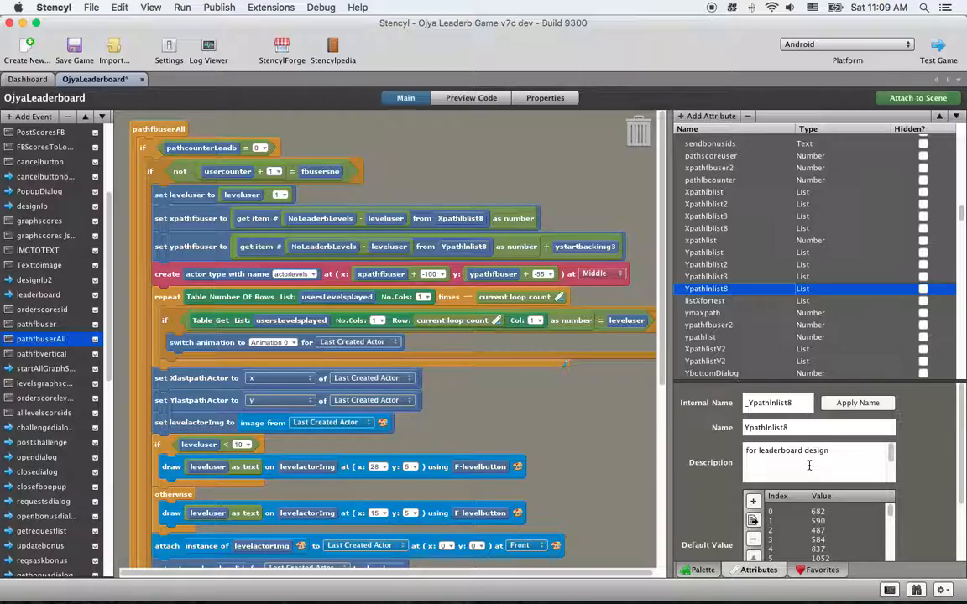
key(ctrl+Right)
key(ctrl+Right)
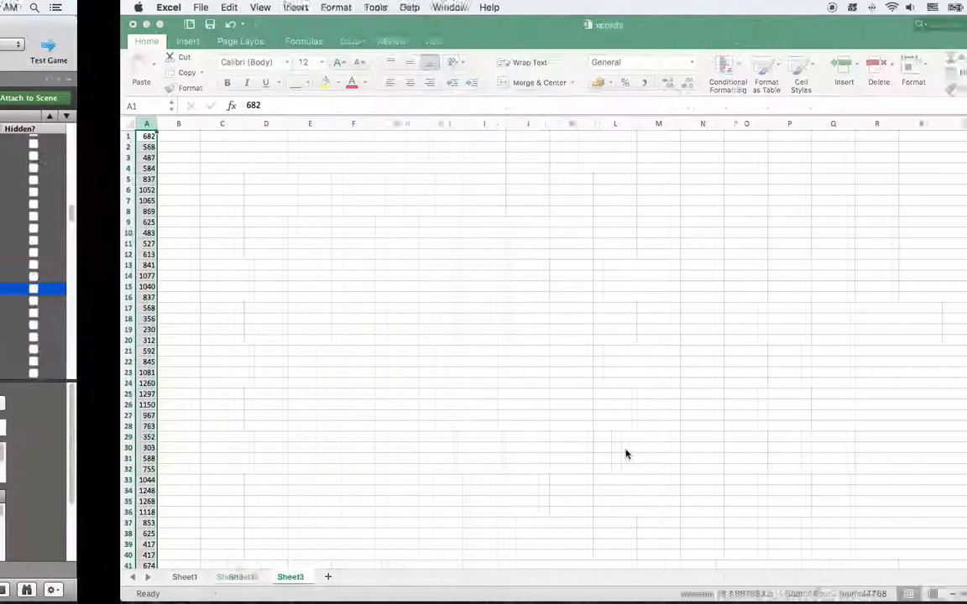